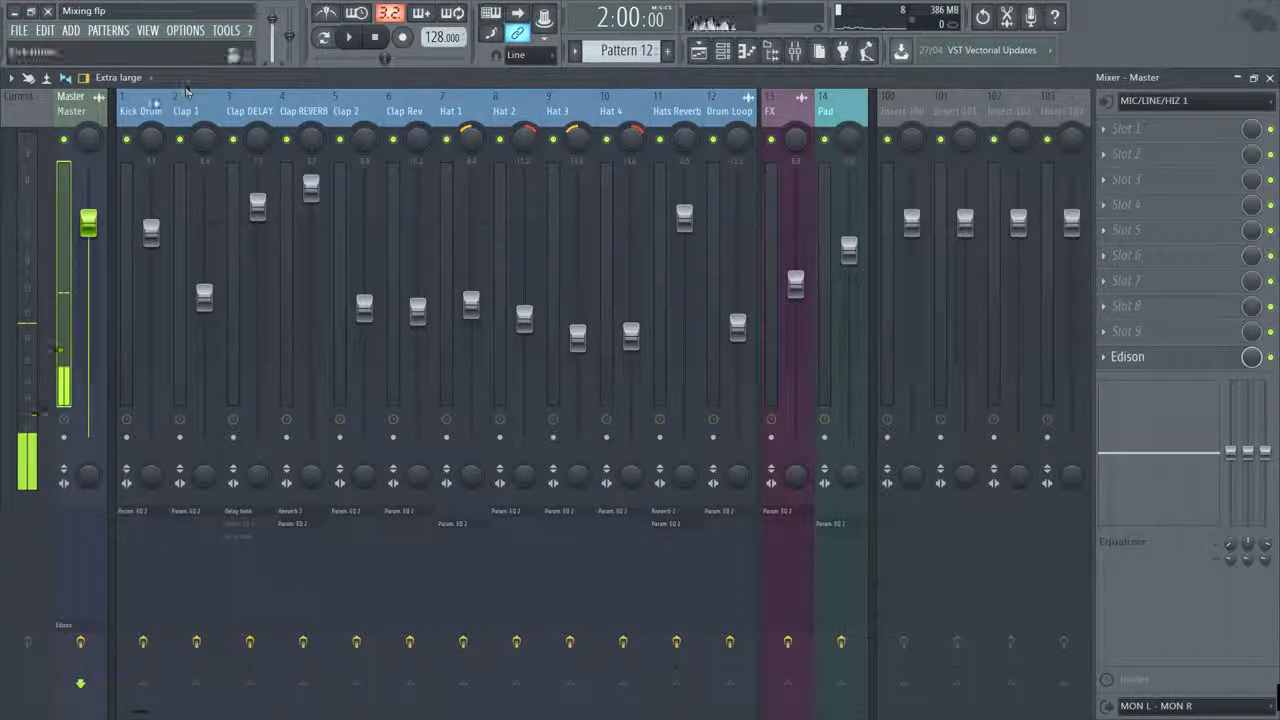
# Select all insert tracks from Kick Drum onward and pull their volume faders down to zero.
pyautogui.moveTo(156, 106); pyautogui.dragTo(865, 231)
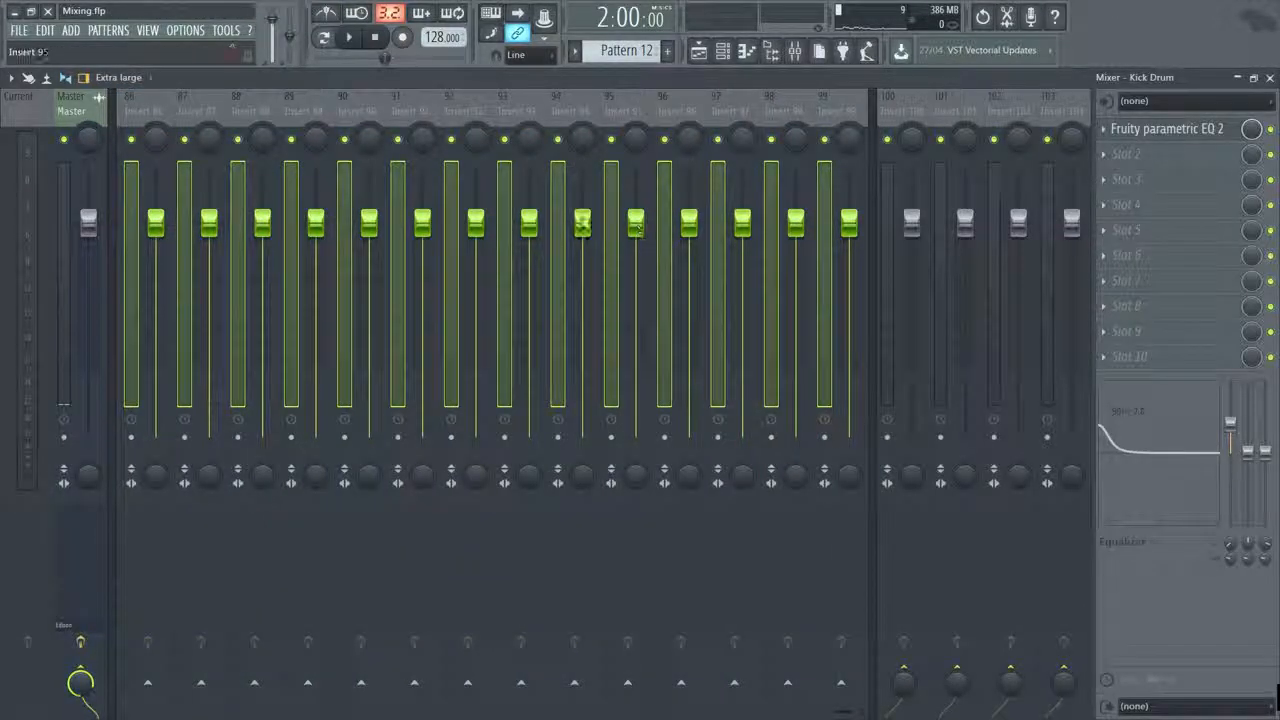
pyautogui.moveTo(582, 224); pyautogui.dragTo(571, 686)
pyautogui.moveTo(496, 711); pyautogui.dragTo(40, 709)
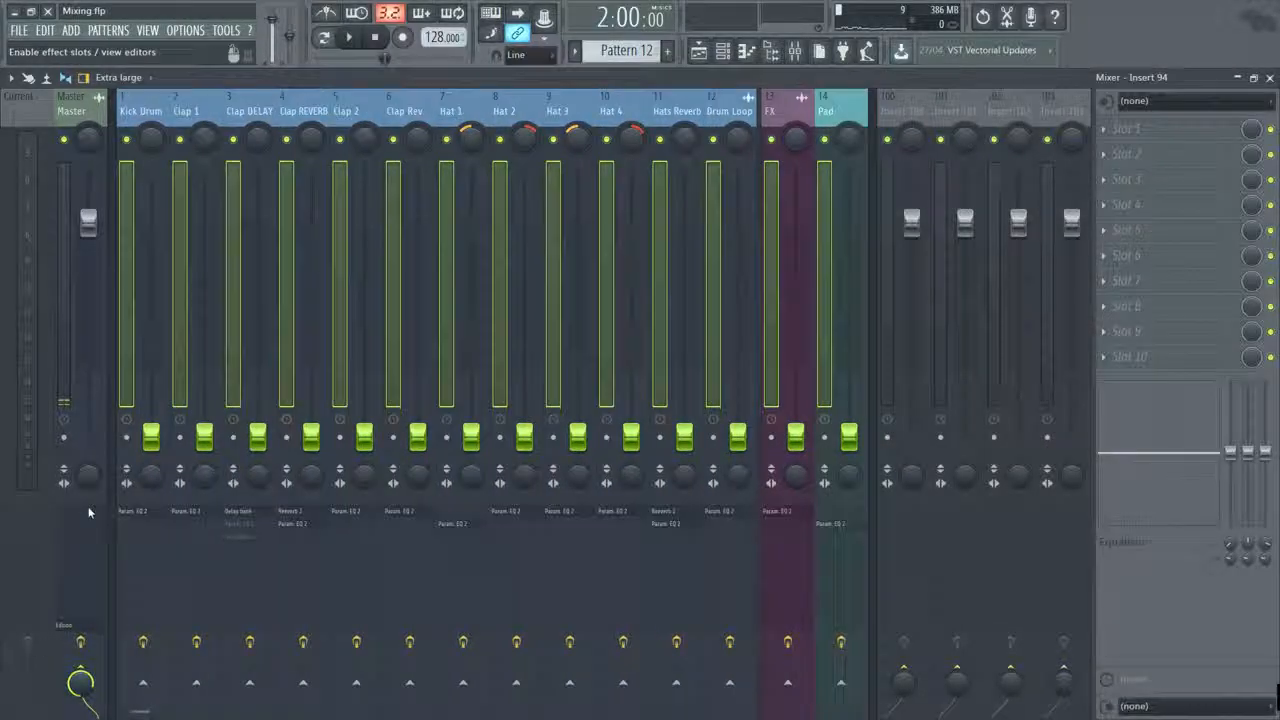
# Solo the Kick Drum track and raise its volume to about -1.6 dB during playback.
pyautogui.click(147, 112)
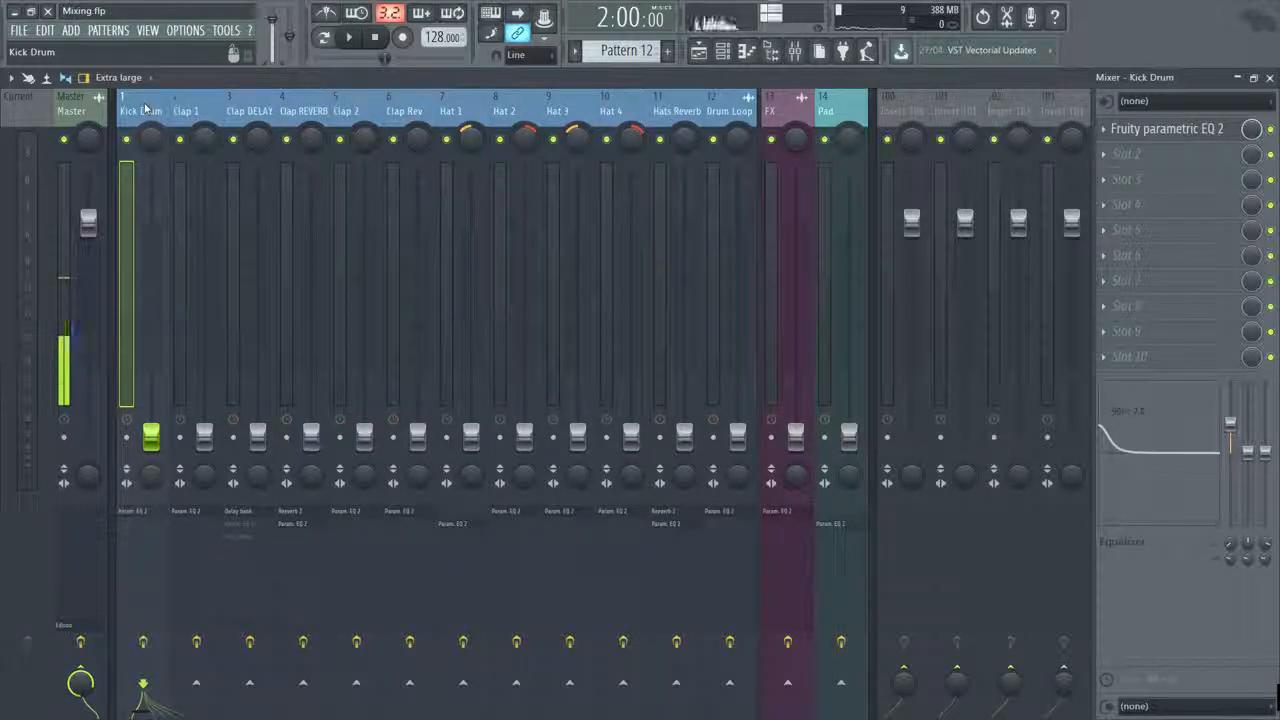
pyautogui.rightClick(129, 140)
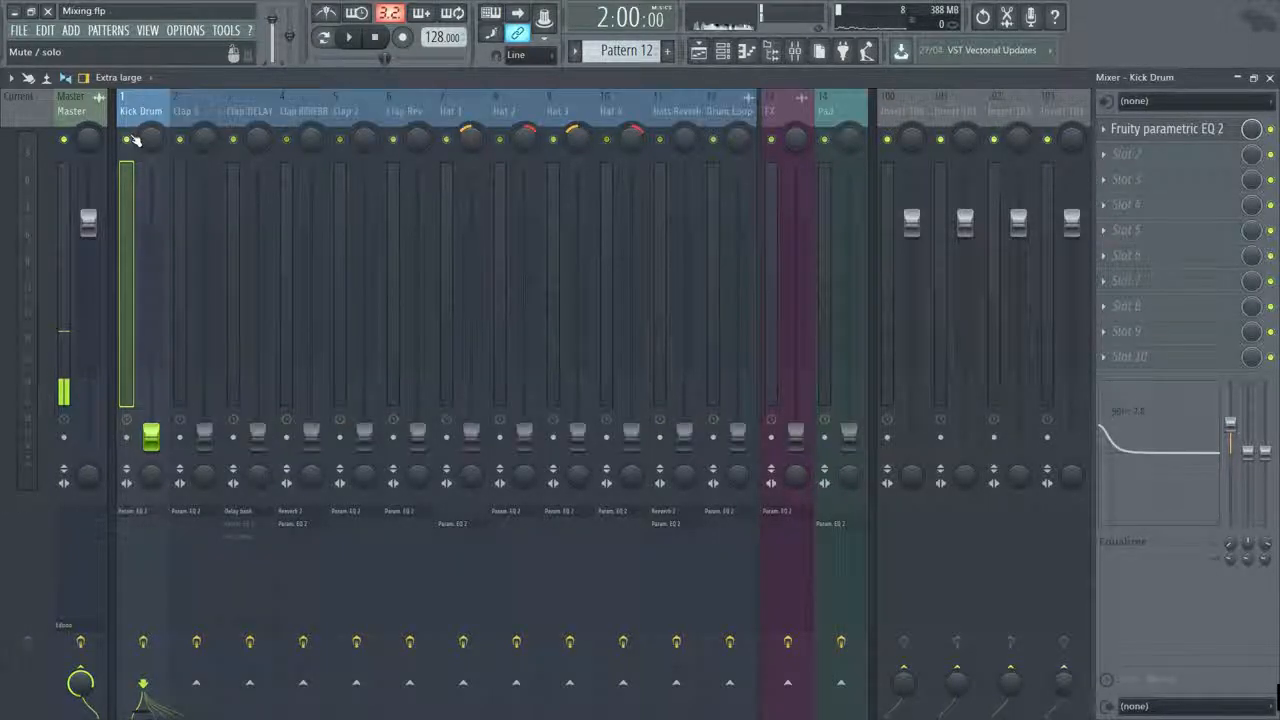
pyautogui.press('space')
pyautogui.moveTo(150, 437); pyautogui.dragTo(150, 230)
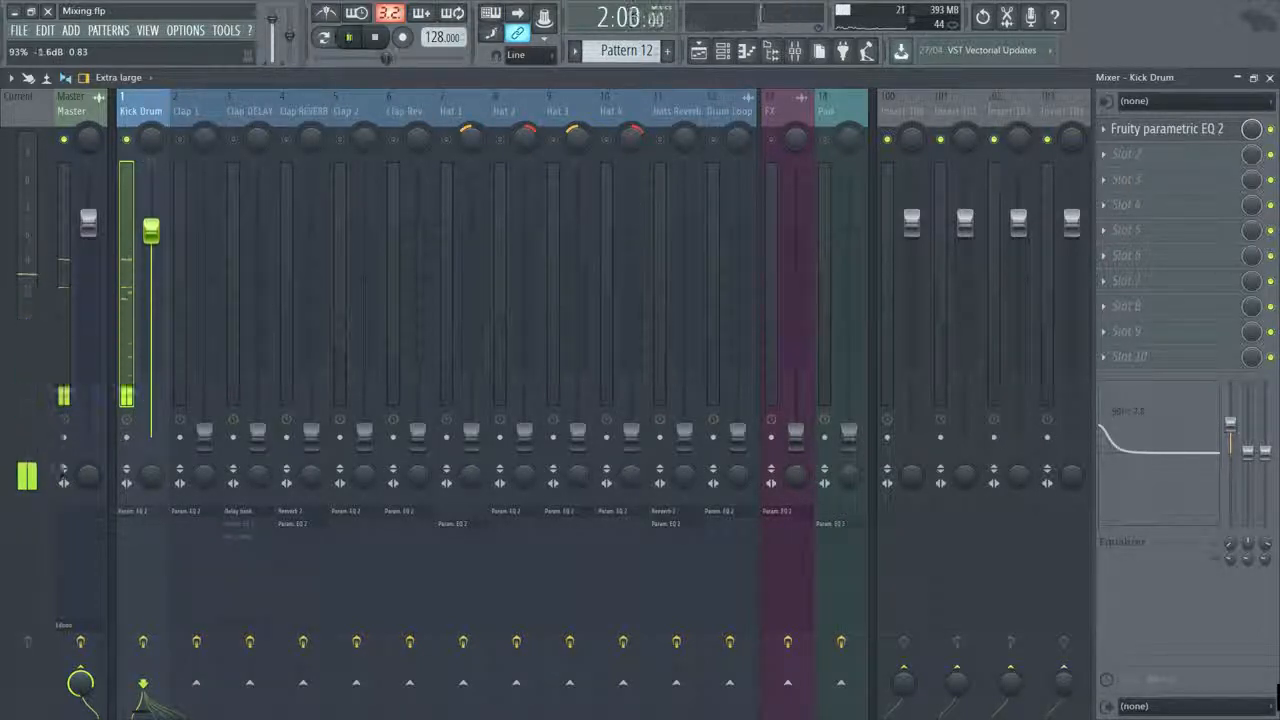
# Adjust the Kick Drum track's stereo separation while auditioning the kick, and stop playback.
pyautogui.press('space')
pyautogui.press('space')
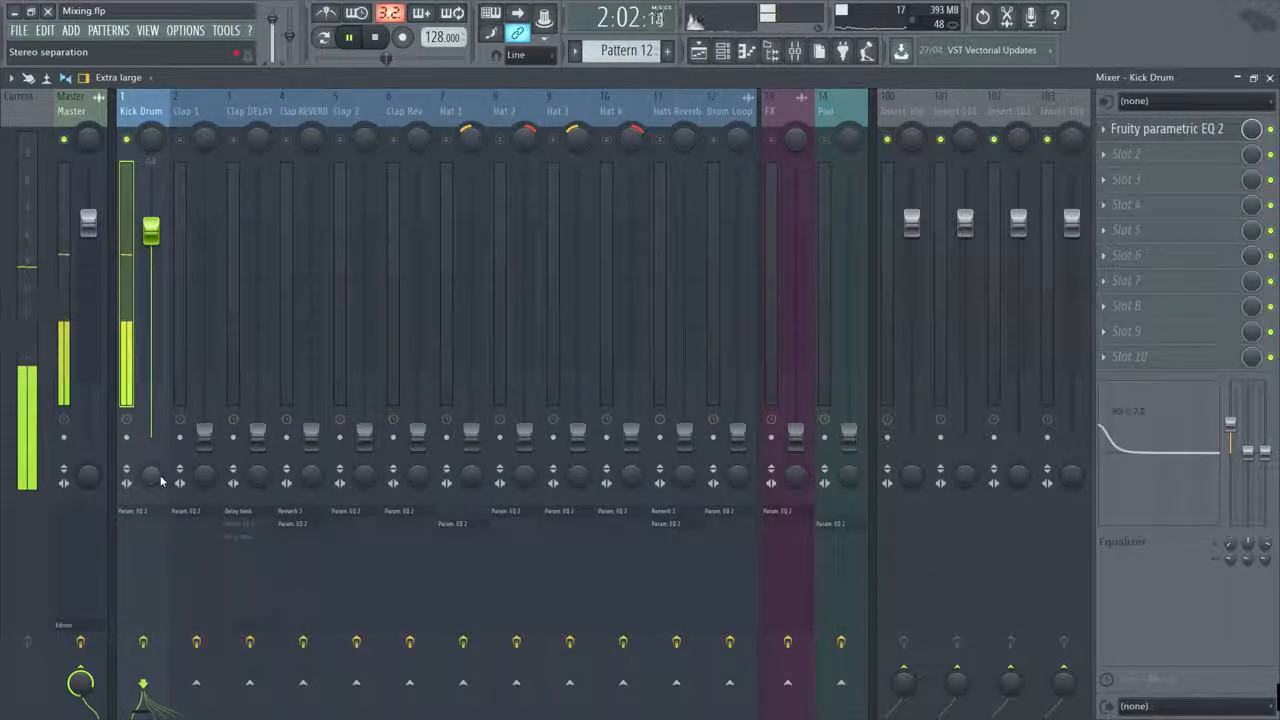
pyautogui.press('space')
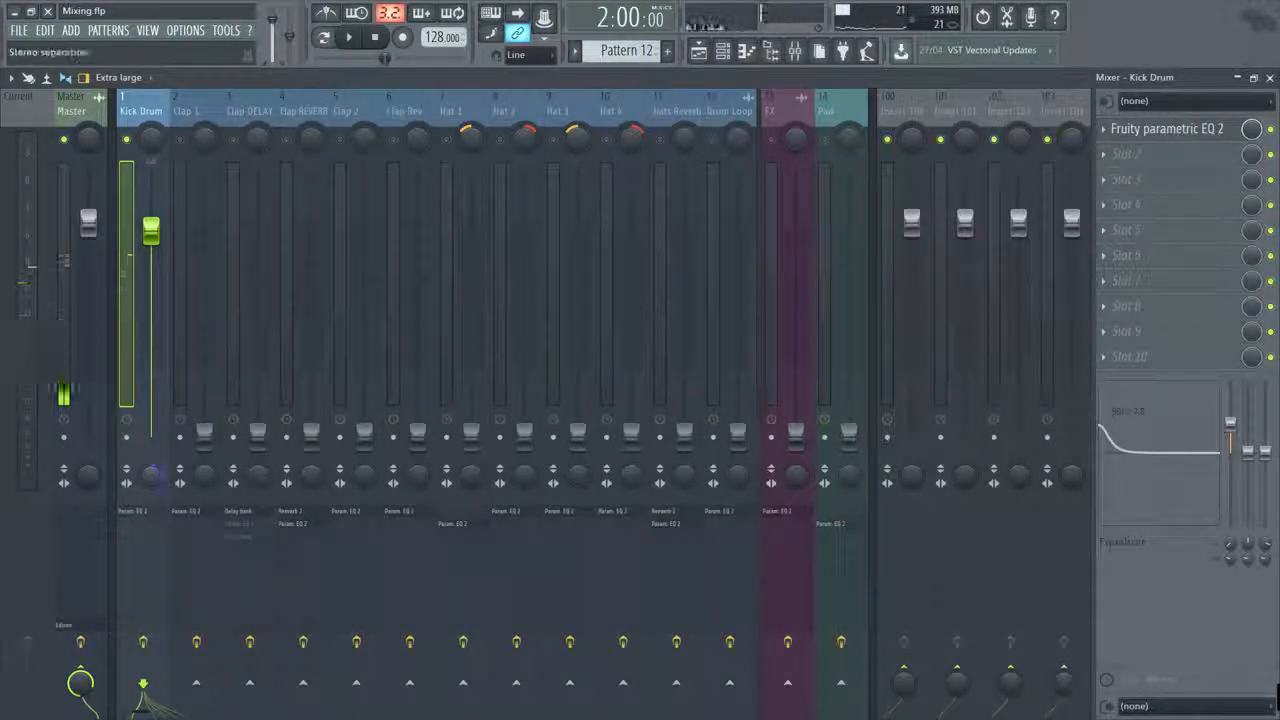
pyautogui.press('space')
pyautogui.press('space')
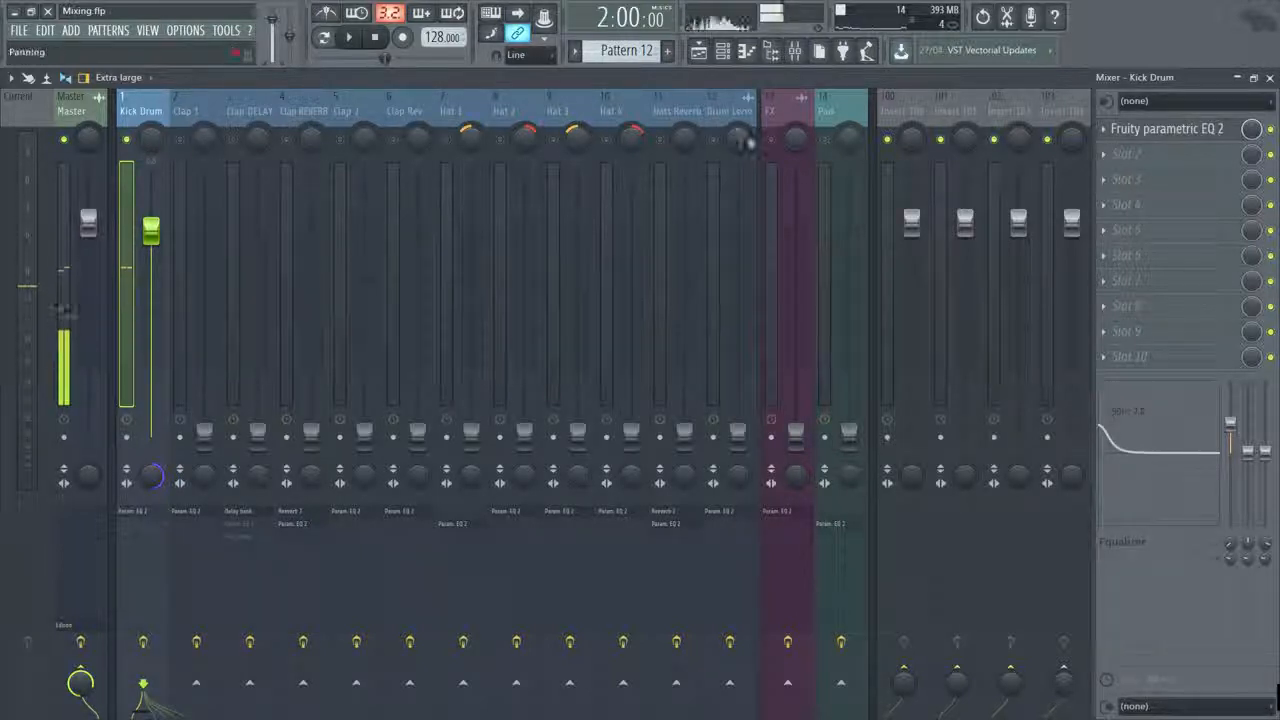
# Unmute the Clap 1, Clap DELAY and Clap REVERB tracks and select all three together.
pyautogui.click(181, 140)
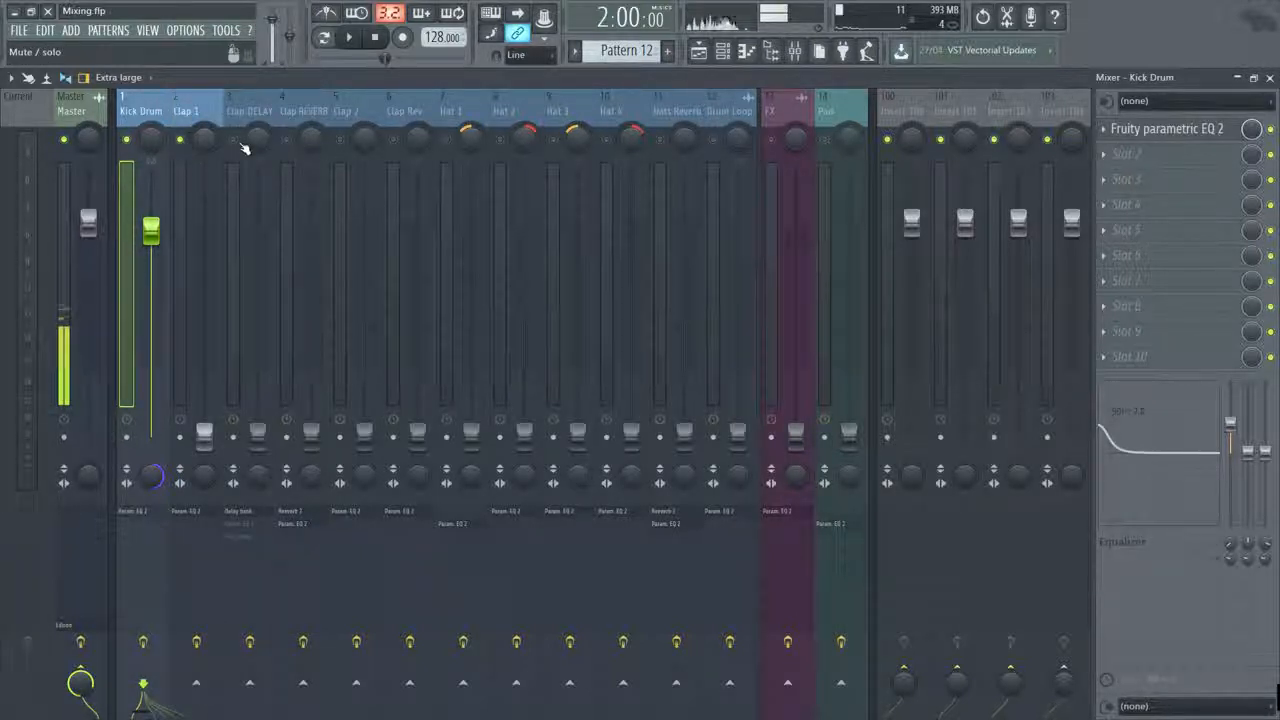
pyautogui.click(233, 140)
pyautogui.click(286, 140)
pyautogui.click(200, 432)
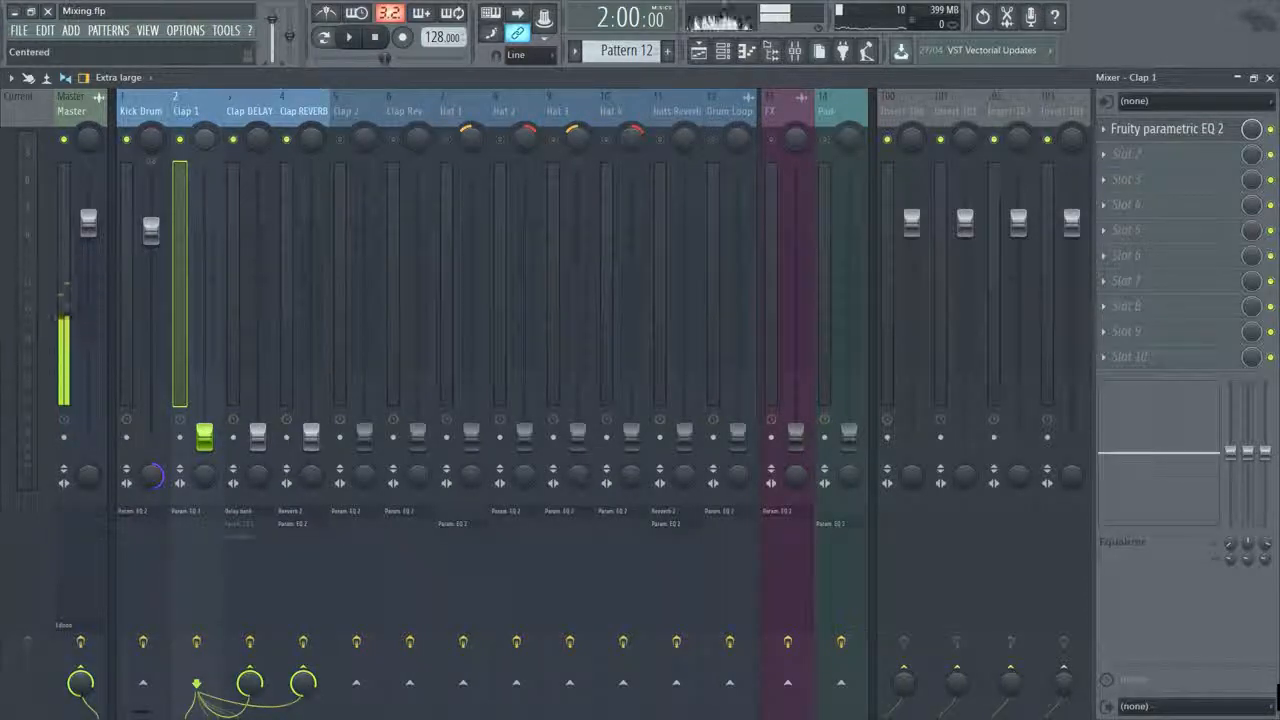
pyautogui.moveTo(185, 106); pyautogui.dragTo(310, 108)
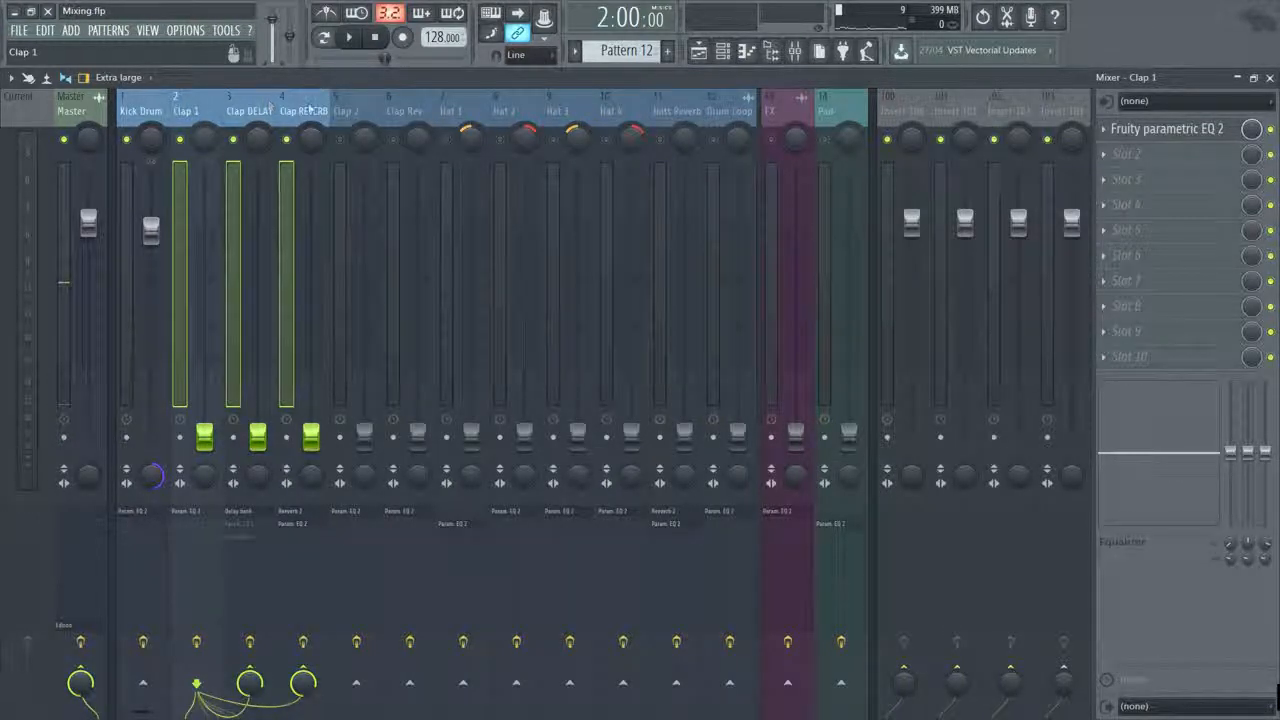
pyautogui.press('space')
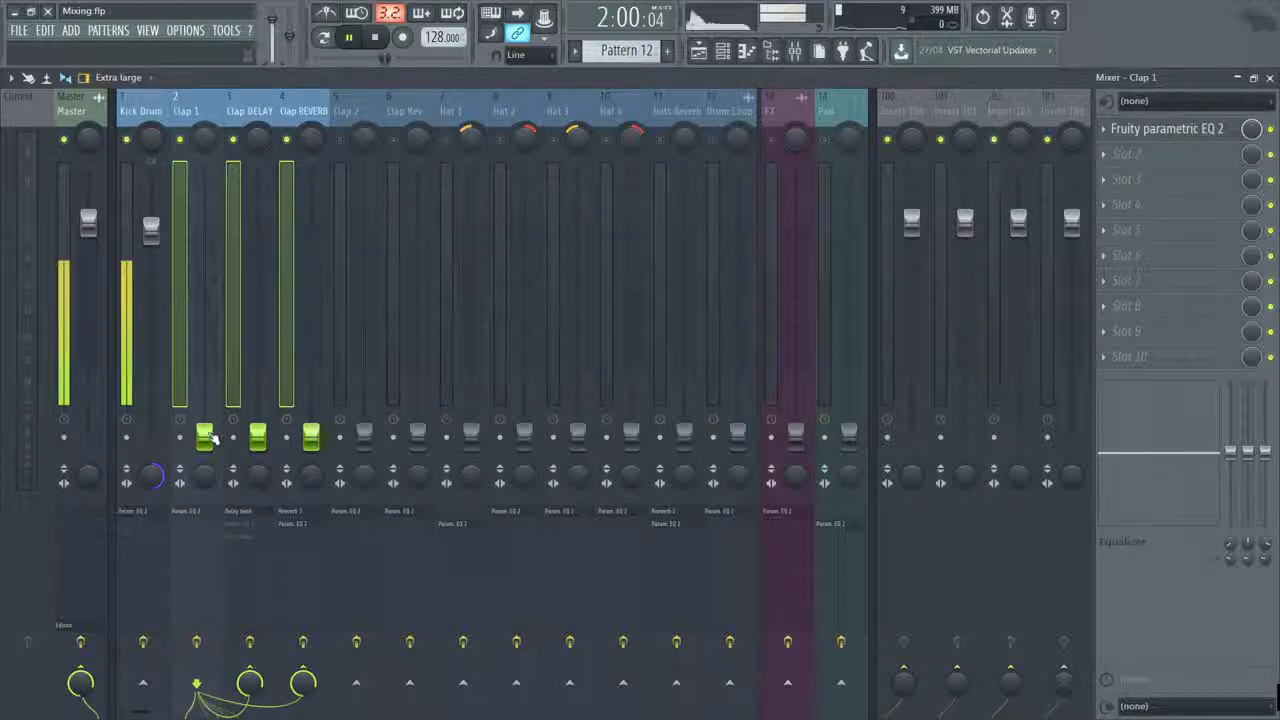
pyautogui.moveTo(212, 440); pyautogui.dragTo(212, 349)
pyautogui.moveTo(258, 437); pyautogui.dragTo(258, 357)
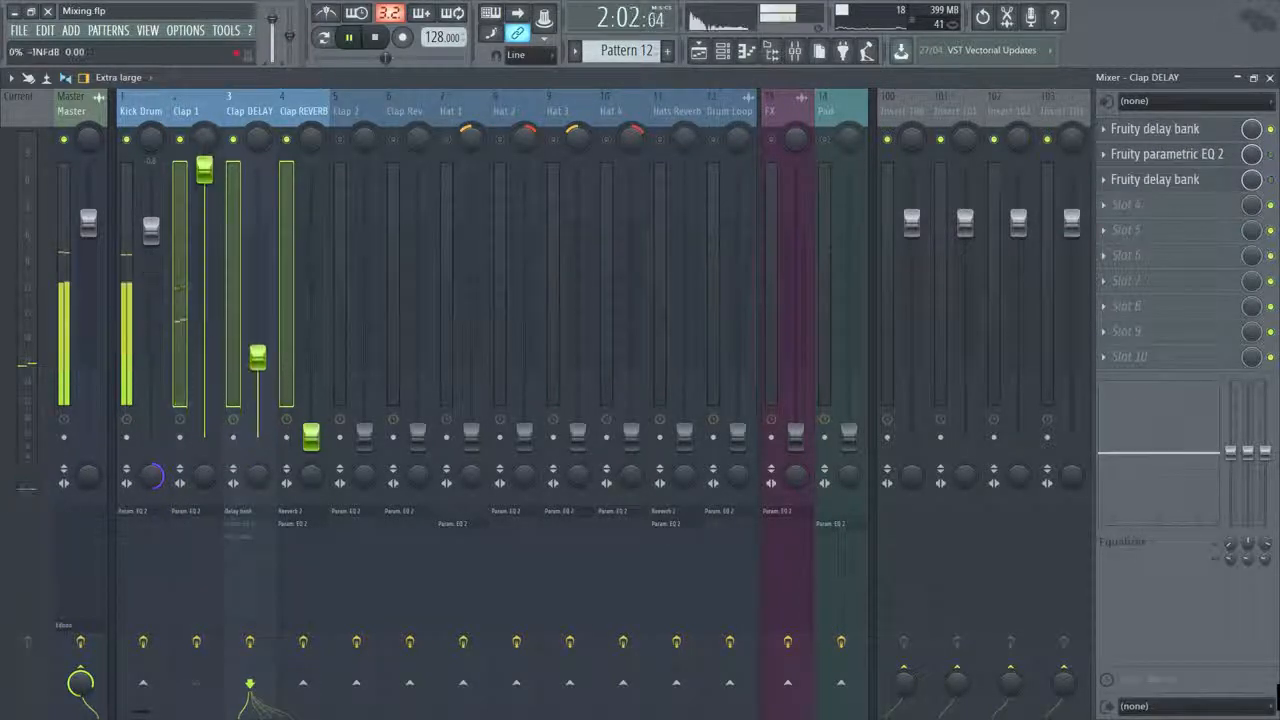
pyautogui.press('space')
pyautogui.moveTo(205, 167); pyautogui.dragTo(258, 169)
pyautogui.moveTo(311, 437); pyautogui.dragTo(311, 169)
pyautogui.moveTo(205, 437); pyautogui.dragTo(205, 375)
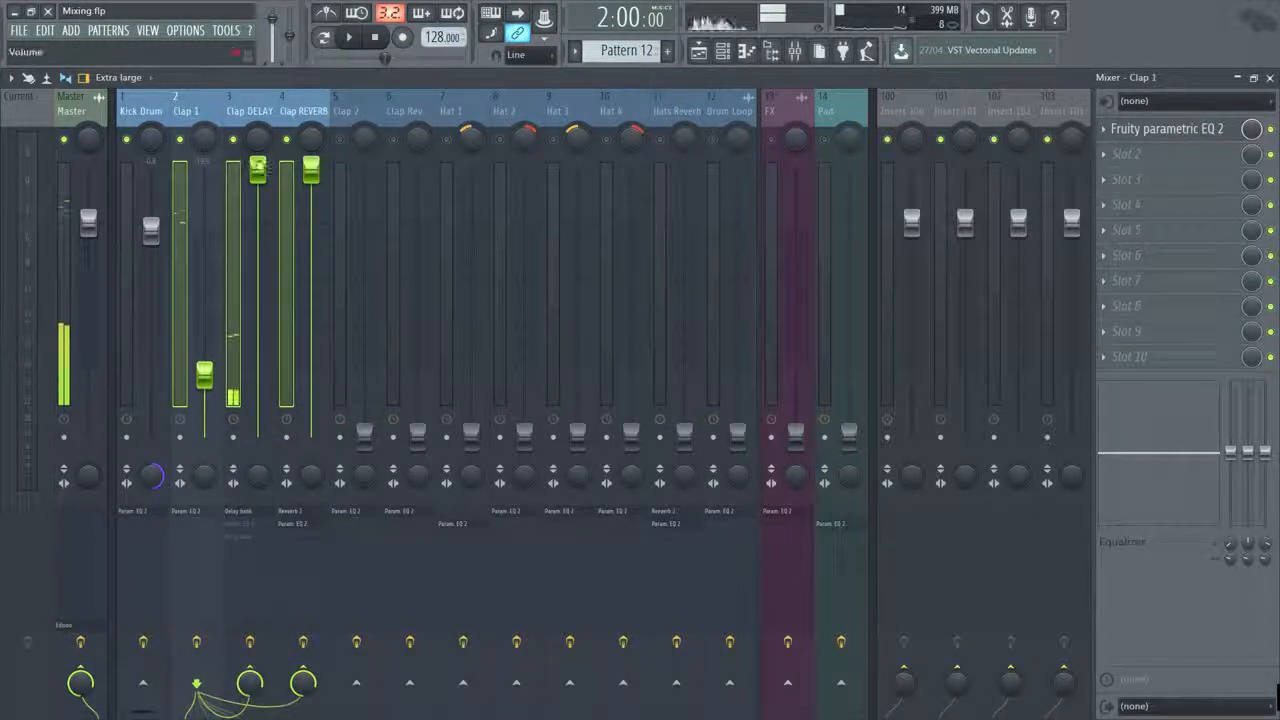
# Balance the Clap 1, Clap DELAY and Clap REVERB volumes during playback, raising Clap REVERB to about -4.6 dB.
pyautogui.moveTo(258, 169); pyautogui.dragTo(206, 287)
pyautogui.click(205, 437)
pyautogui.press('space')
pyautogui.moveTo(258, 440); pyautogui.dragTo(258, 287)
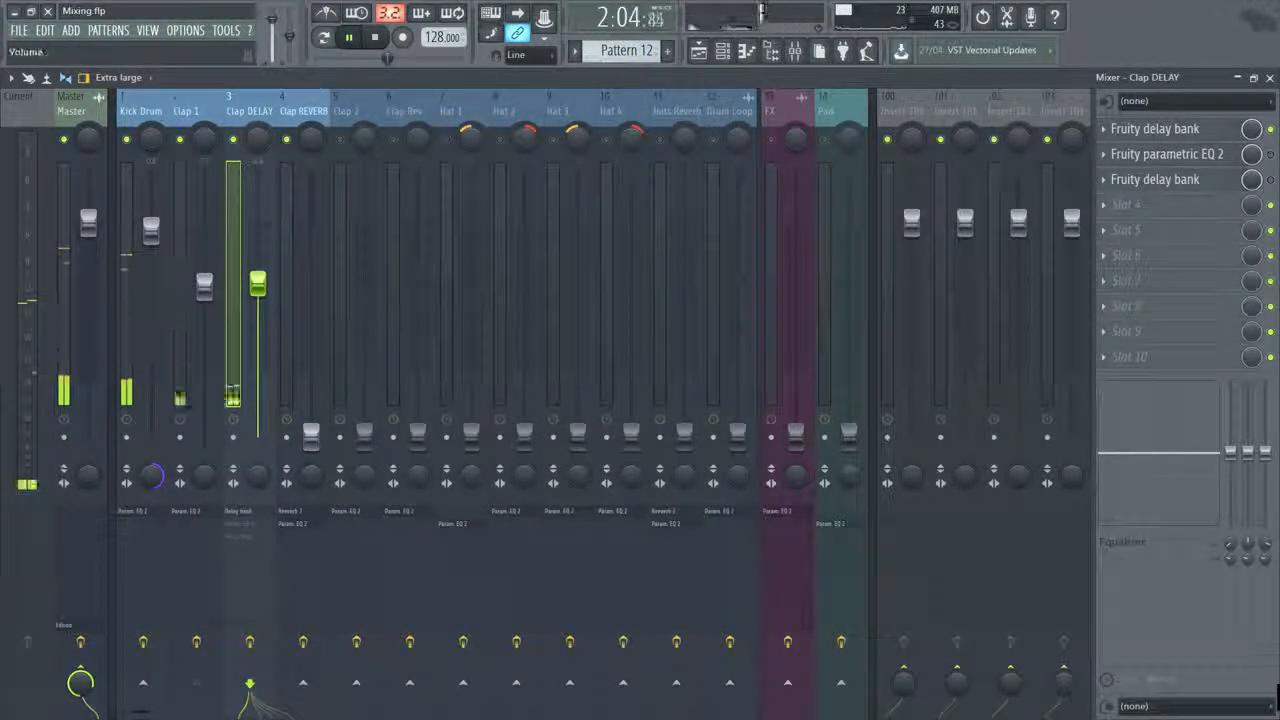
pyautogui.moveTo(311, 435); pyautogui.dragTo(311, 262)
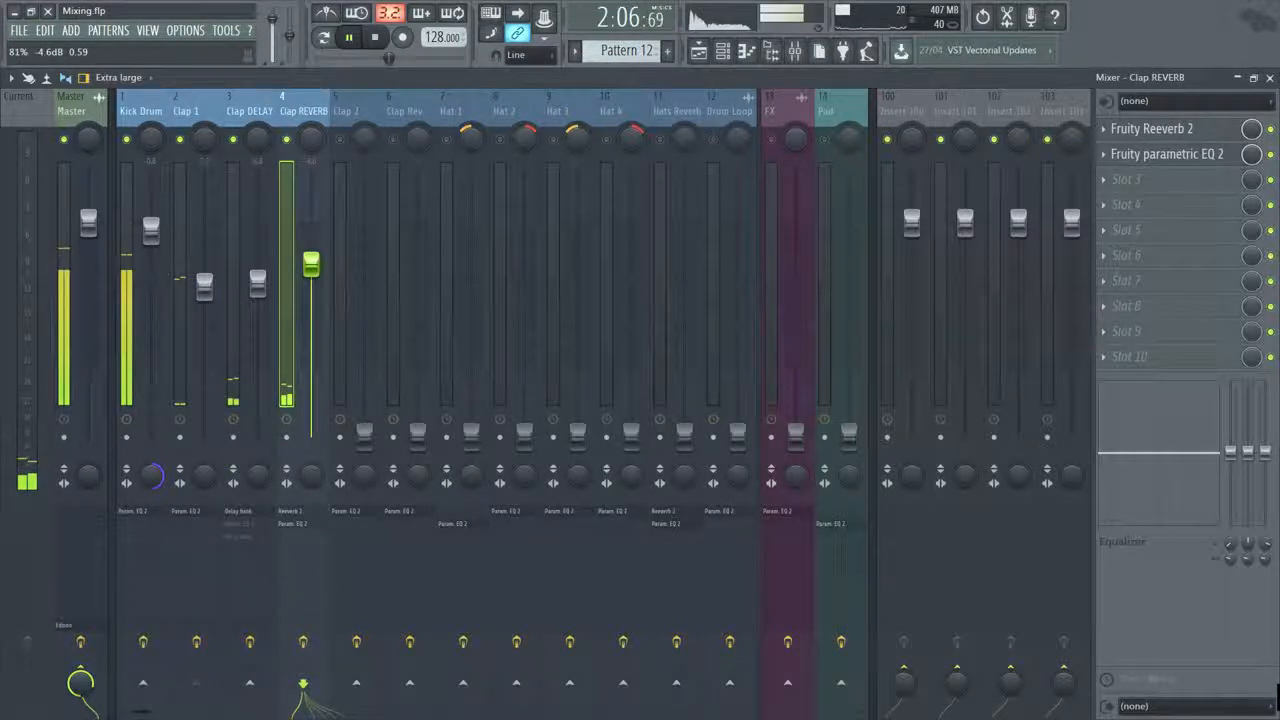
pyautogui.moveTo(204, 287); pyautogui.dragTo(250, 245)
pyautogui.press('space')
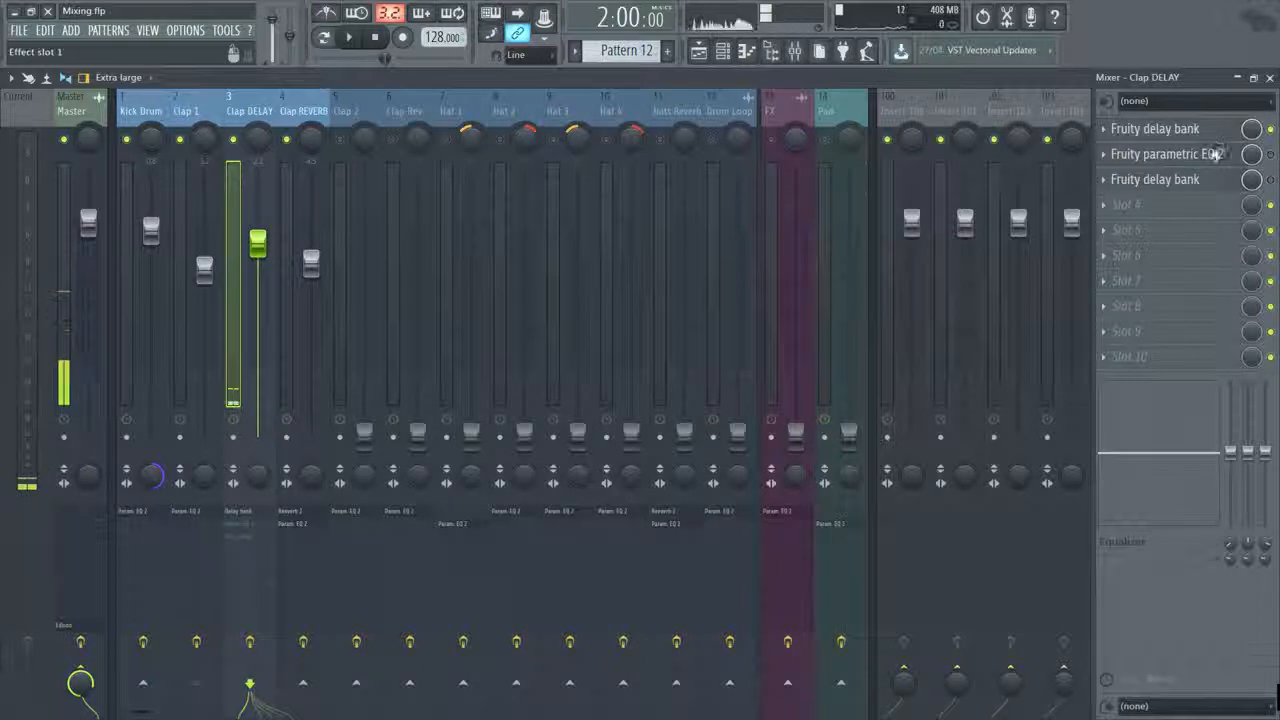
# Fine-tune the first Fruity delay bank effect on the Clap DELAY track during playback and close its window.
pyautogui.click(1180, 128)
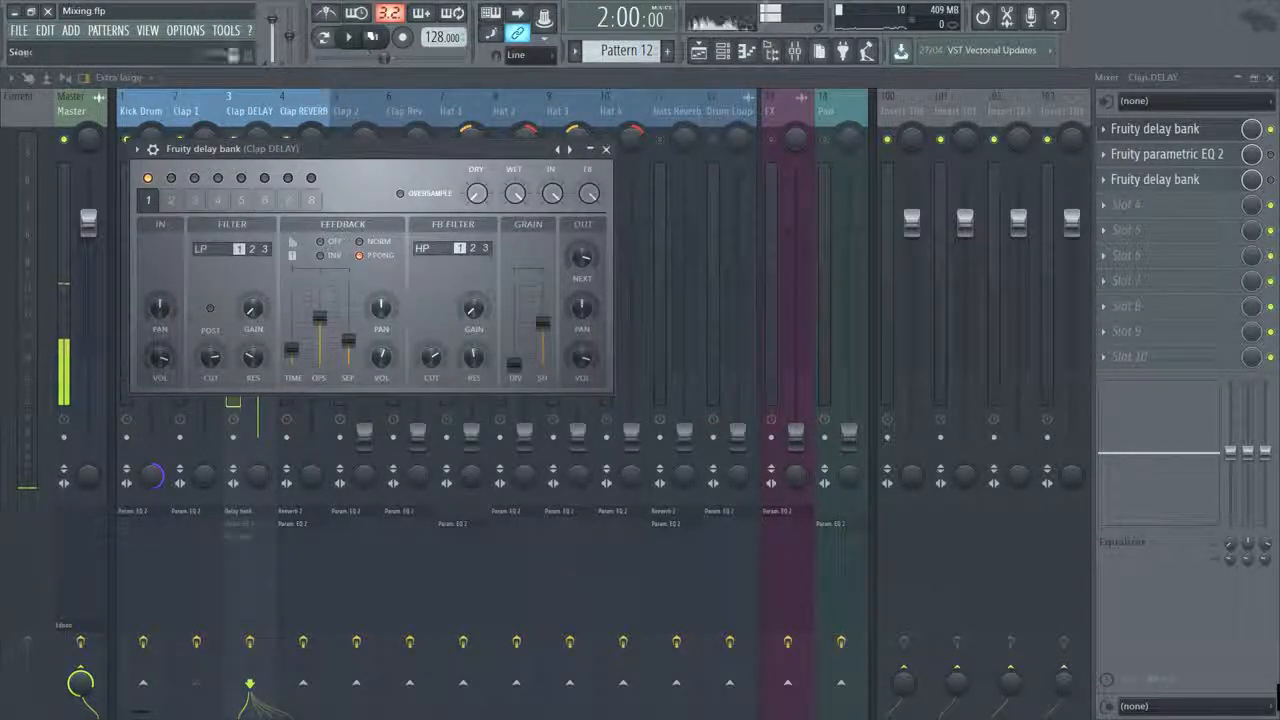
pyautogui.click(365, 47)
pyautogui.moveTo(363, 163); pyautogui.dragTo(498, 133)
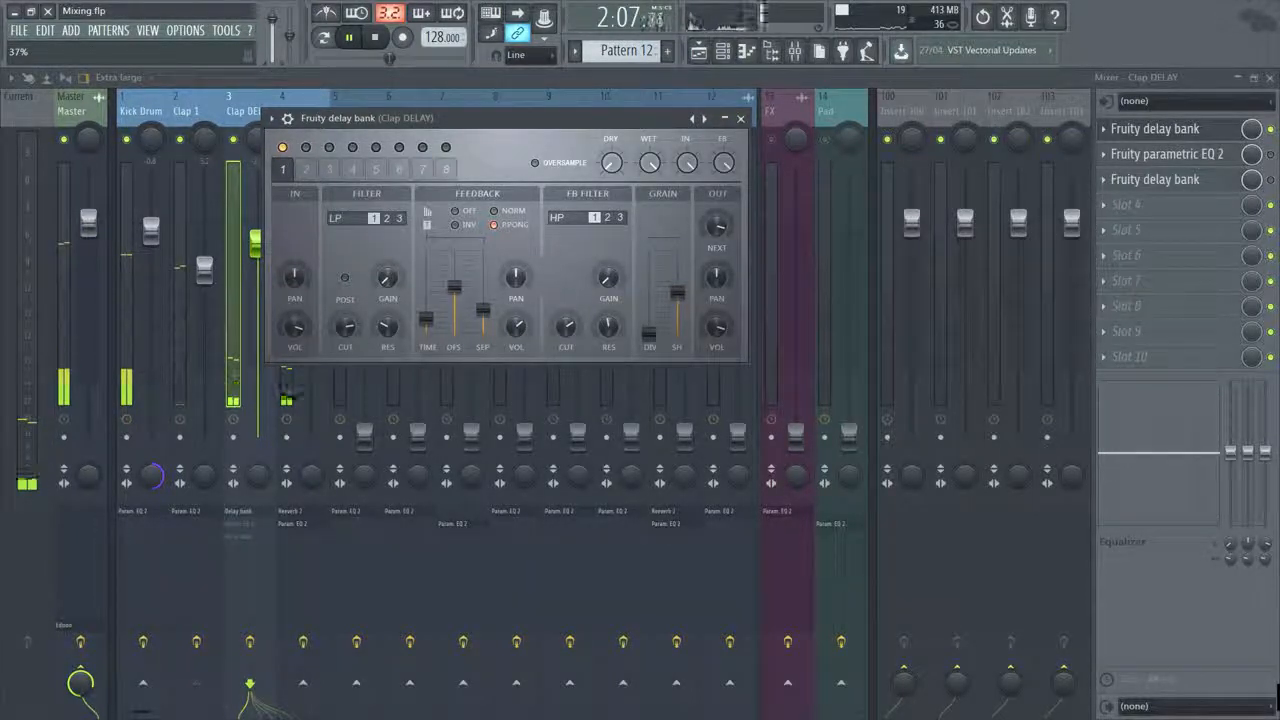
pyautogui.click(375, 40)
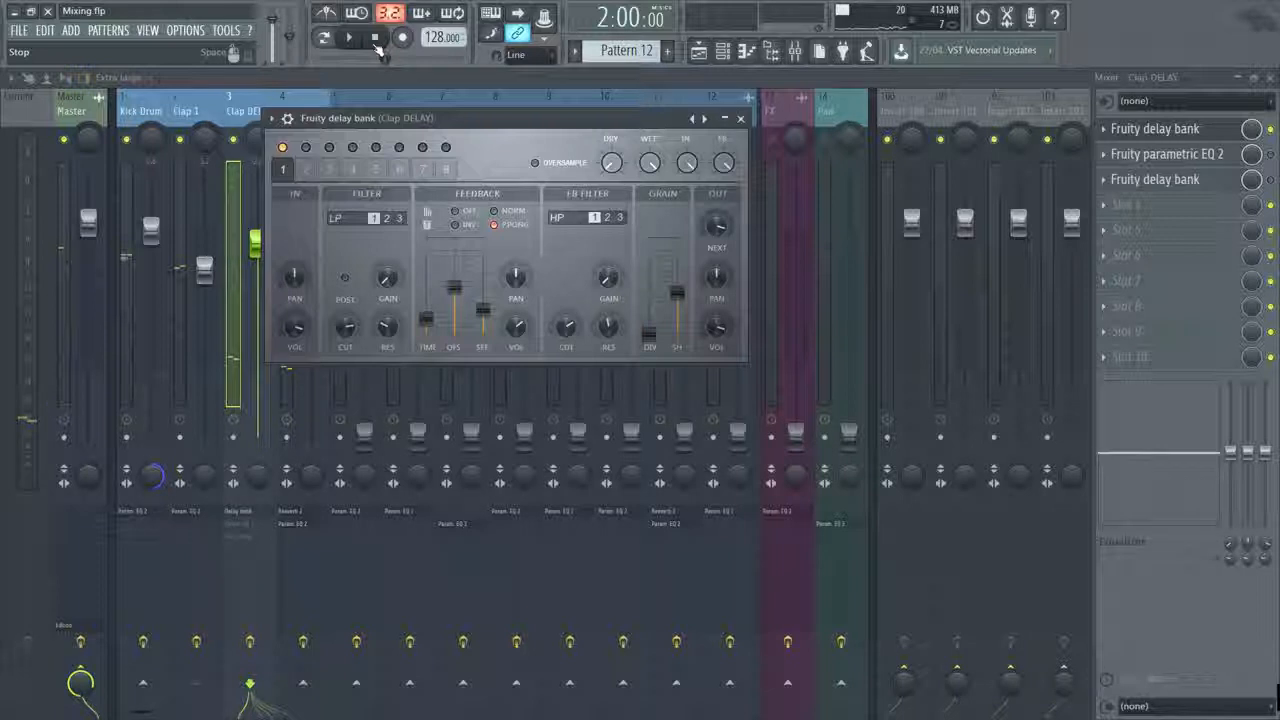
pyautogui.click(258, 98)
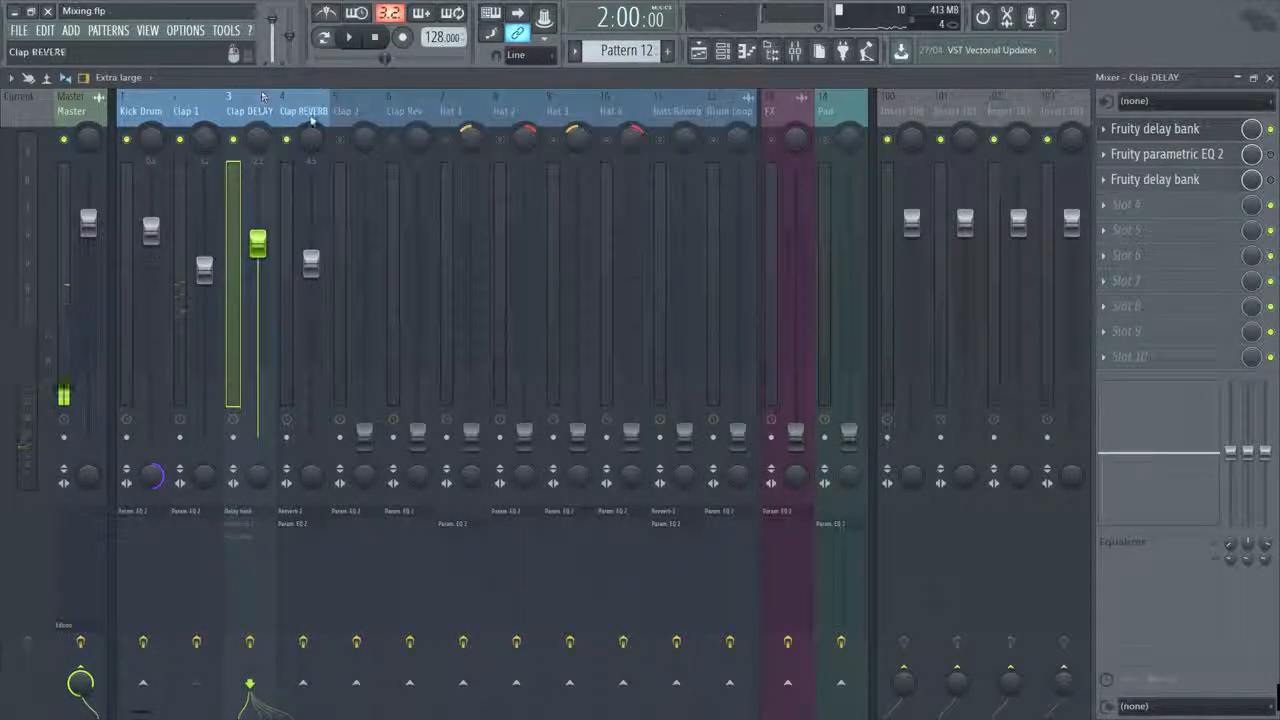
# Raise the Clap REVERB track's volume to about -2.0 dB during playback.
pyautogui.click(311, 120)
pyautogui.press('space')
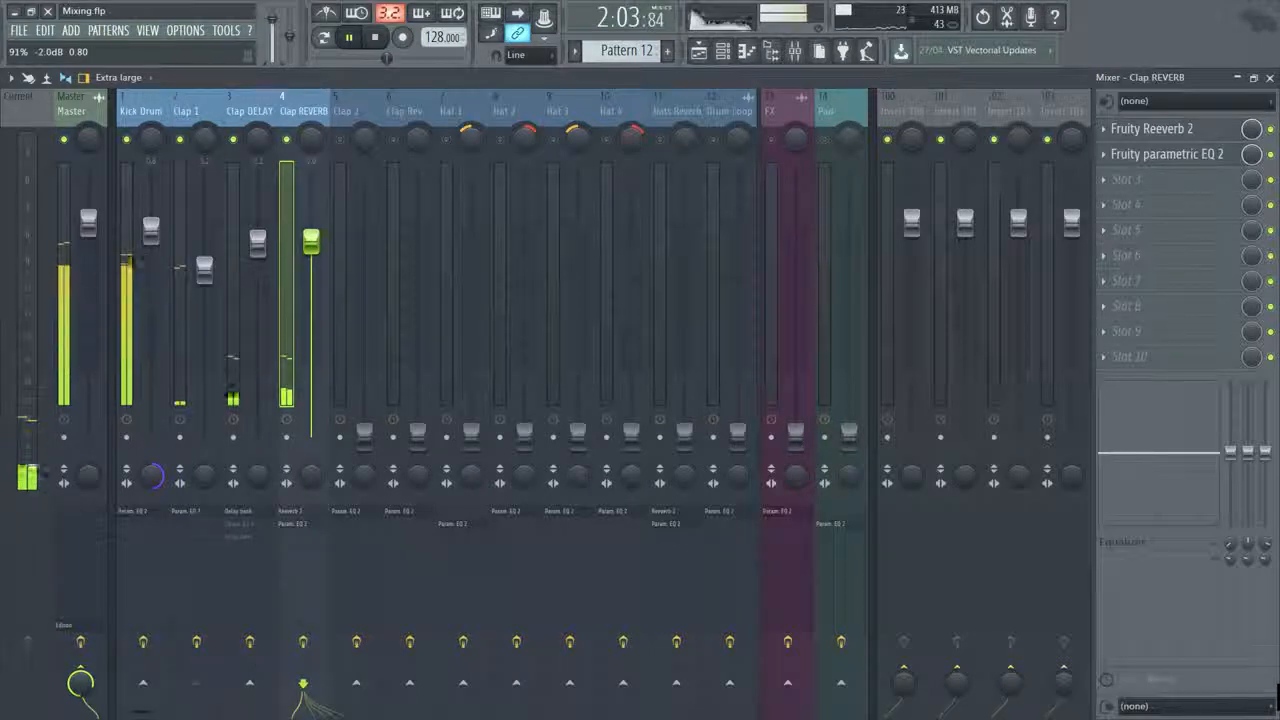
pyautogui.press('space')
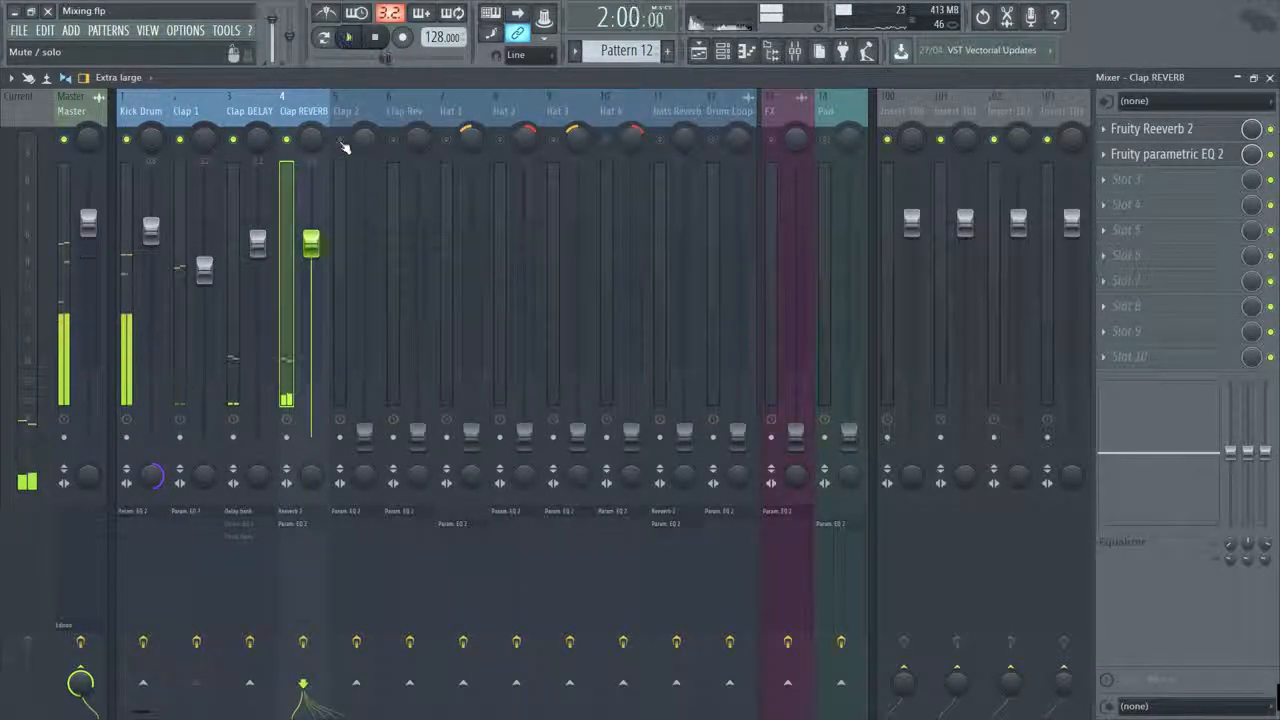
# Unmute the Clap 2 and Clap Rev tracks and raise their volume faders into the mix during playback.
pyautogui.click(341, 141)
pyautogui.press('space')
pyautogui.moveTo(364, 435); pyautogui.dragTo(364, 297)
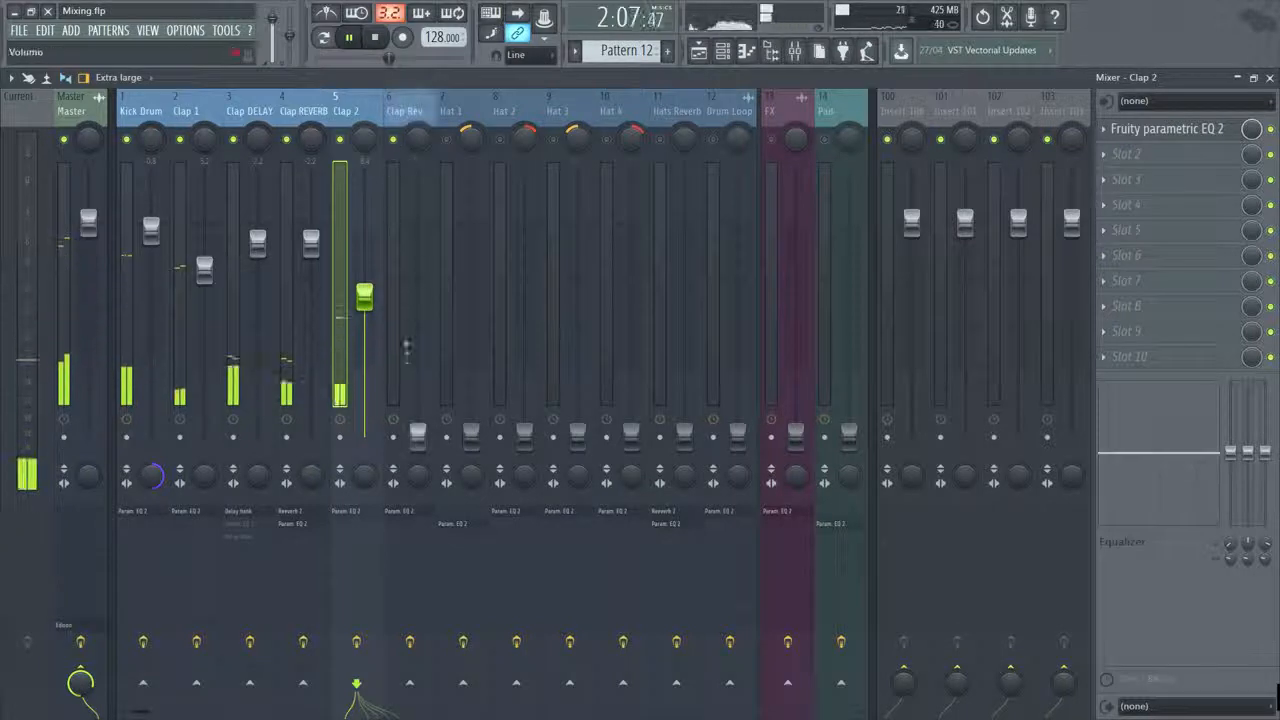
pyautogui.moveTo(418, 430); pyautogui.dragTo(423, 273)
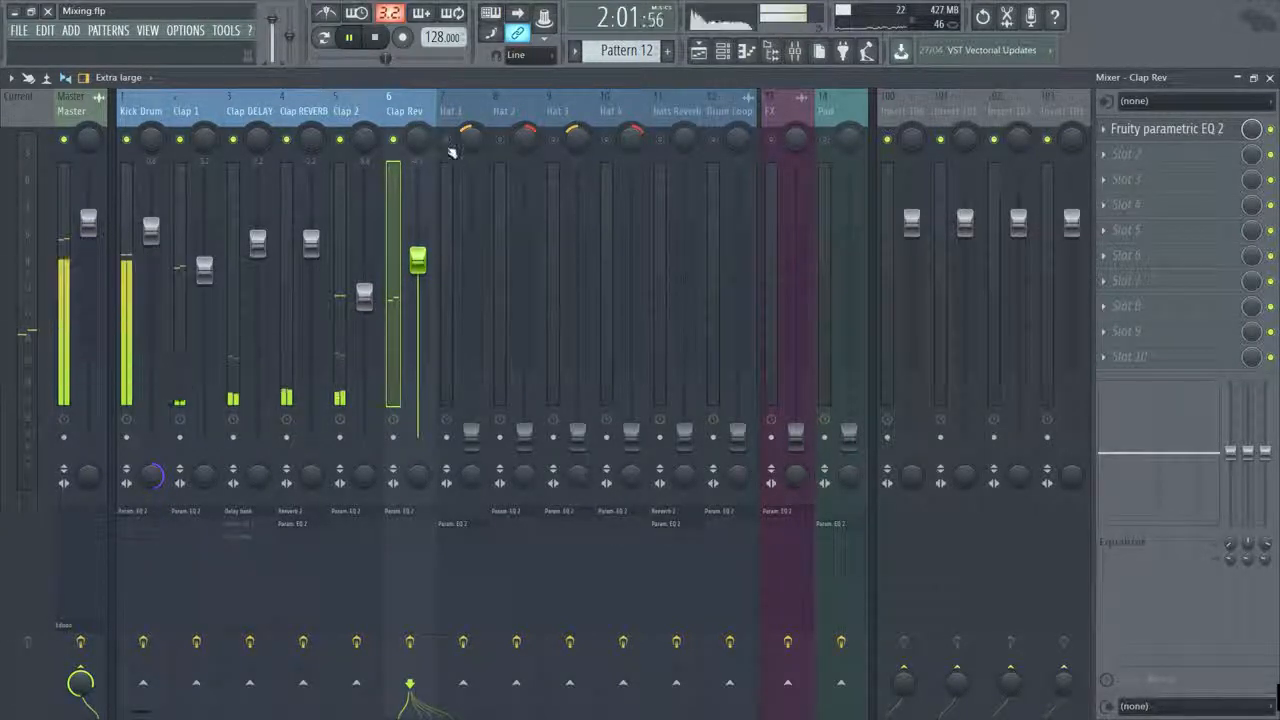
# Unmute the Hat 1 to Hat 4 tracks and raise their volumes during playback, bringing Hat 4 to about -8.3 dB.
pyautogui.click(520, 134)
pyautogui.click(606, 125)
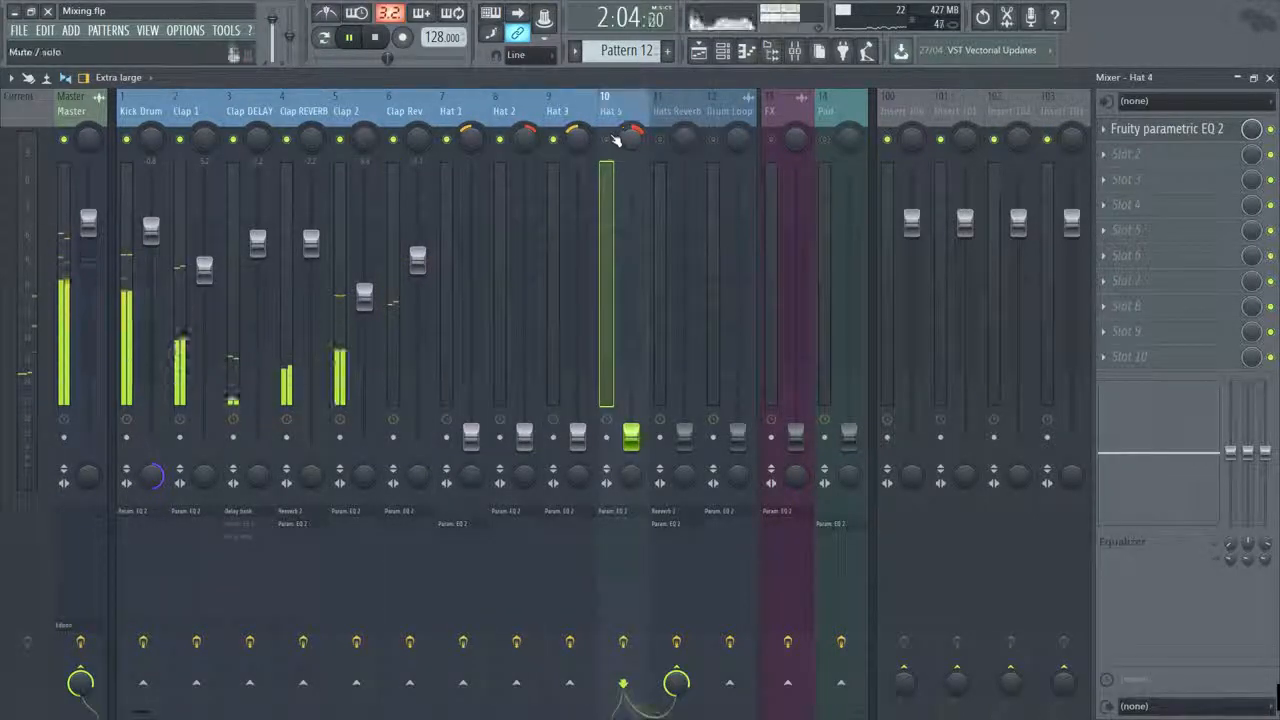
pyautogui.moveTo(471, 434); pyautogui.dragTo(471, 362)
pyautogui.moveTo(524, 434); pyautogui.dragTo(471, 312)
pyautogui.moveTo(524, 356); pyautogui.dragTo(471, 275)
pyautogui.click(471, 290)
pyautogui.moveTo(577, 436); pyautogui.dragTo(577, 305)
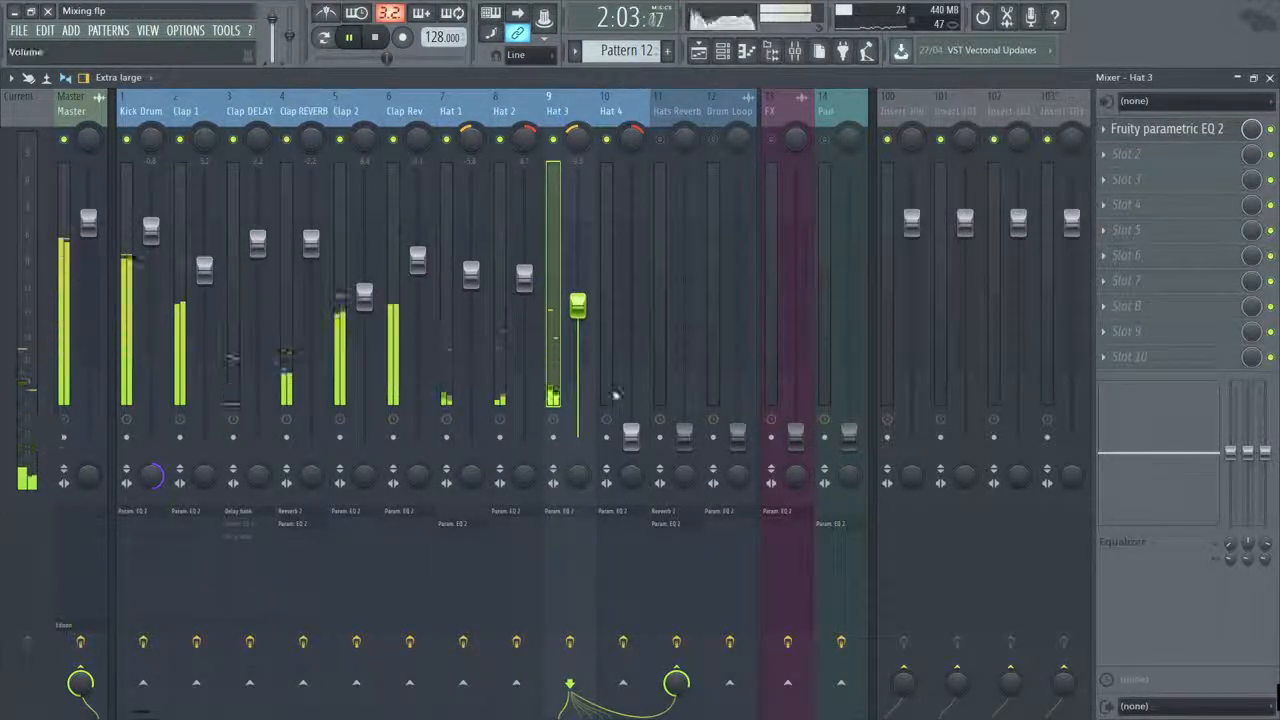
pyautogui.moveTo(631, 432); pyautogui.dragTo(631, 296)
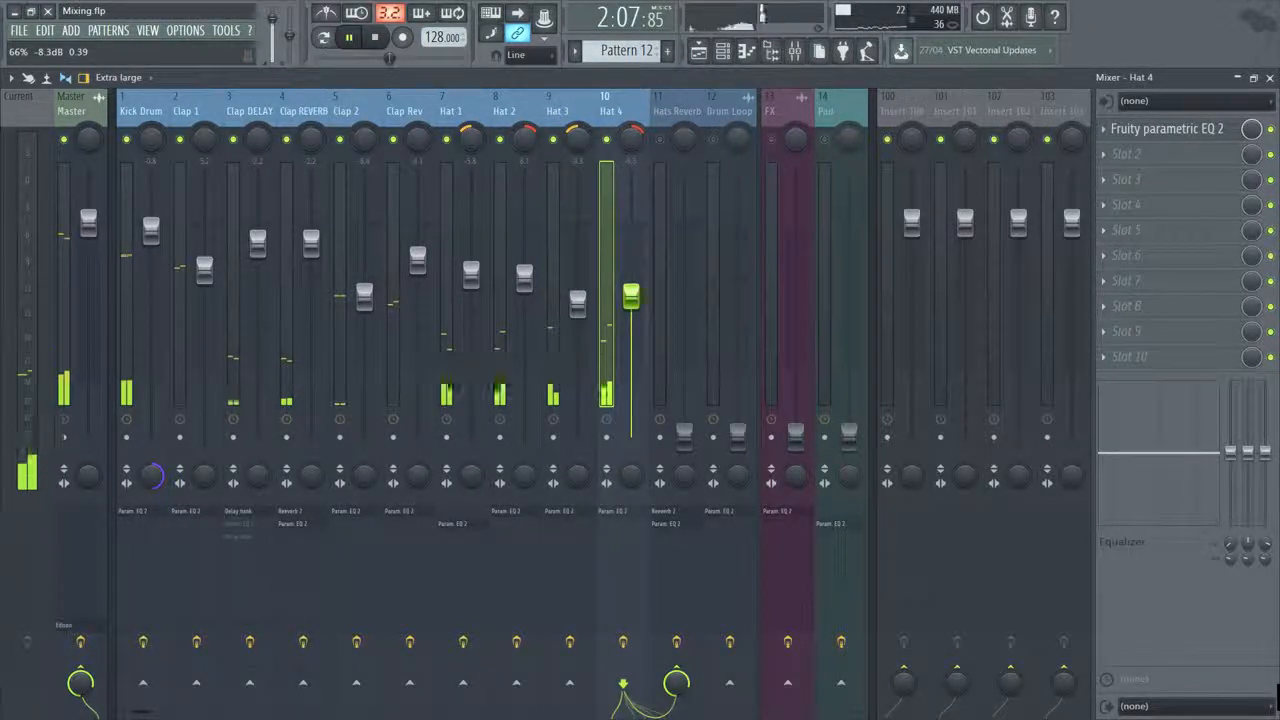
# Adjust the Clap REVERB track's stereo separation while listening to the mix.
pyautogui.click(307, 115)
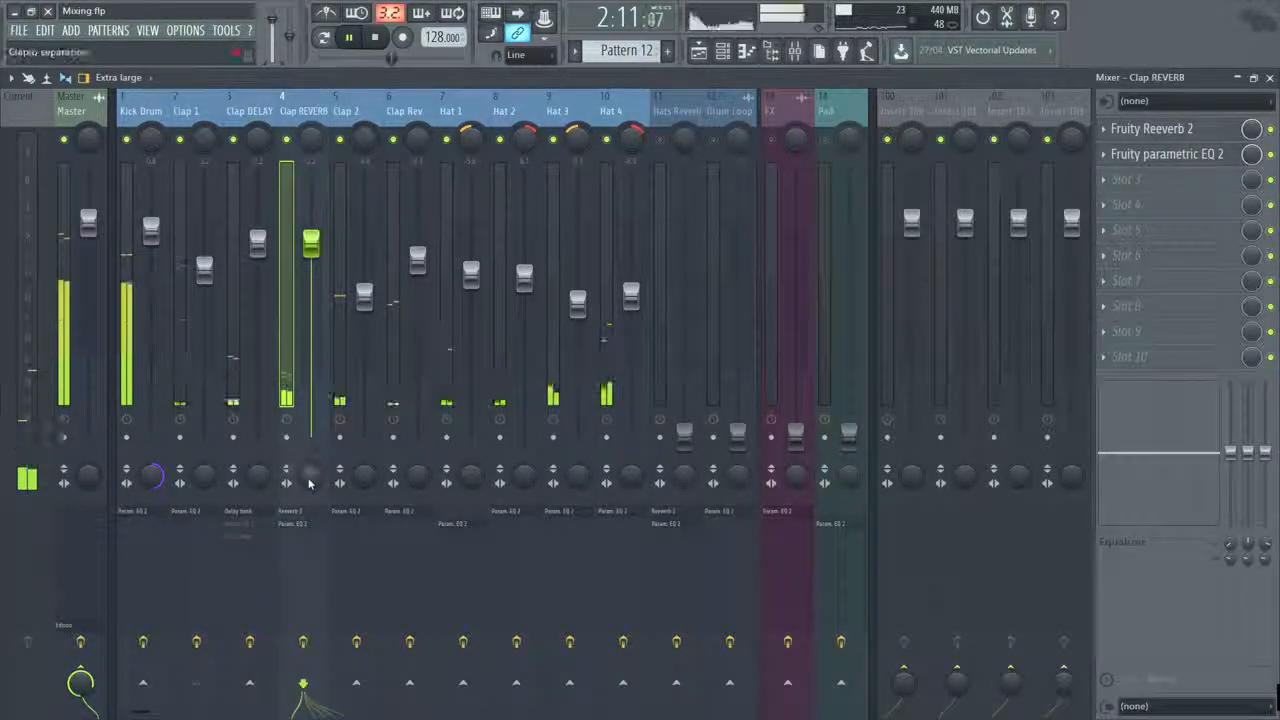
pyautogui.moveTo(311, 480); pyautogui.dragTo(311, 440)
pyautogui.press('space')
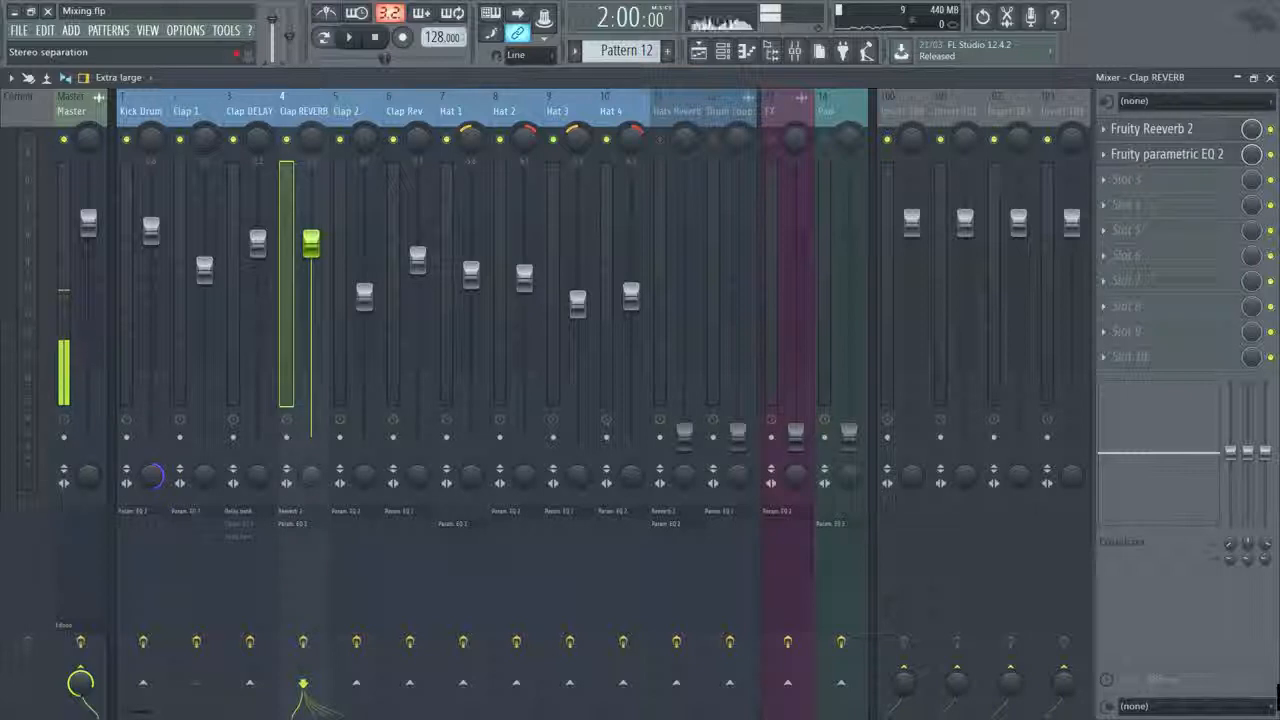
pyautogui.moveTo(309, 482)
pyautogui.mouseDown()
pyautogui.moveTo(309, 450)
pyautogui.moveTo(309, 476)
pyautogui.mouseUp()
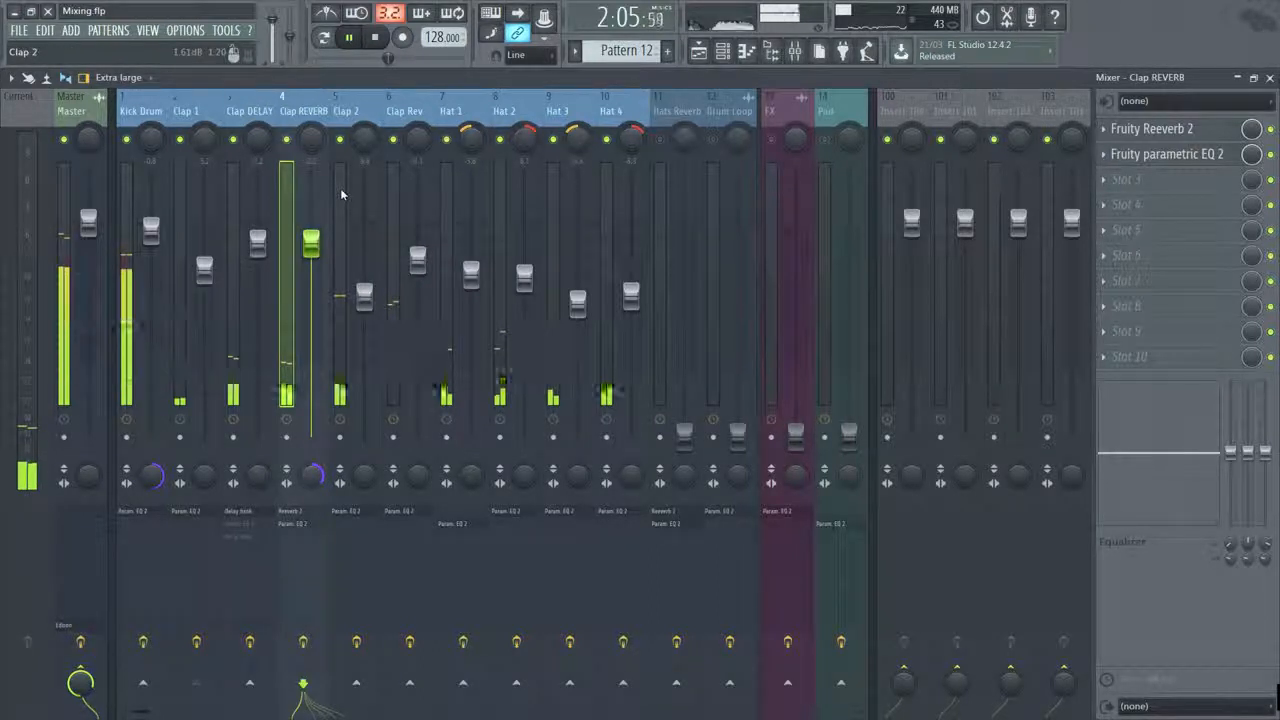
# Raise the volumes of Hat 1 to Hat 4 and Clap 2 slightly to refine the balance.
pyautogui.click(620, 112)
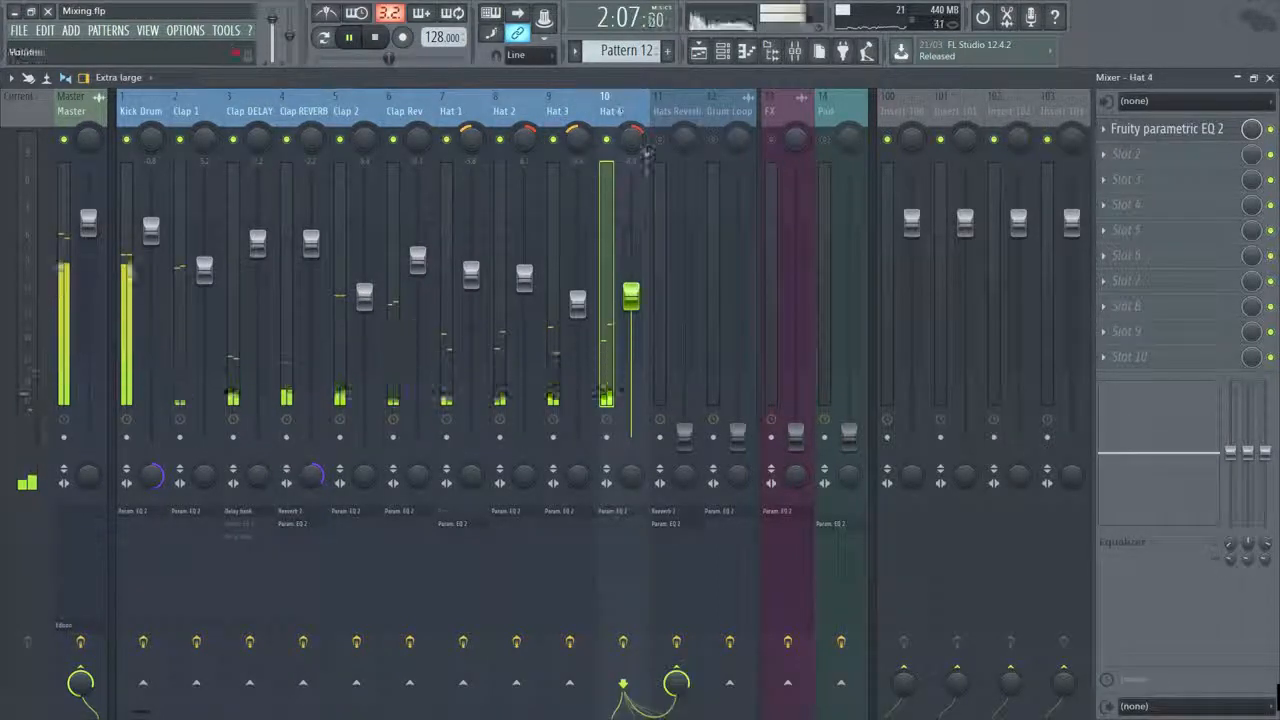
pyautogui.moveTo(578, 304); pyautogui.dragTo(631, 289)
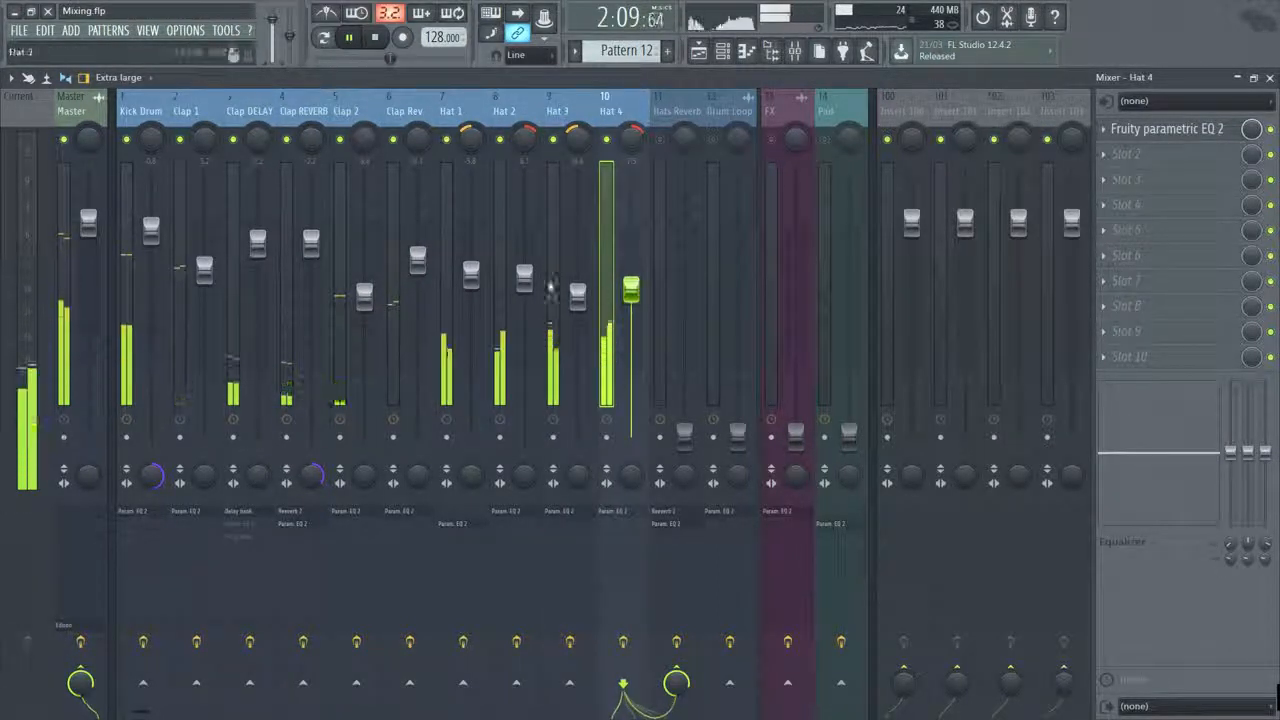
pyautogui.moveTo(525, 278); pyautogui.dragTo(471, 273)
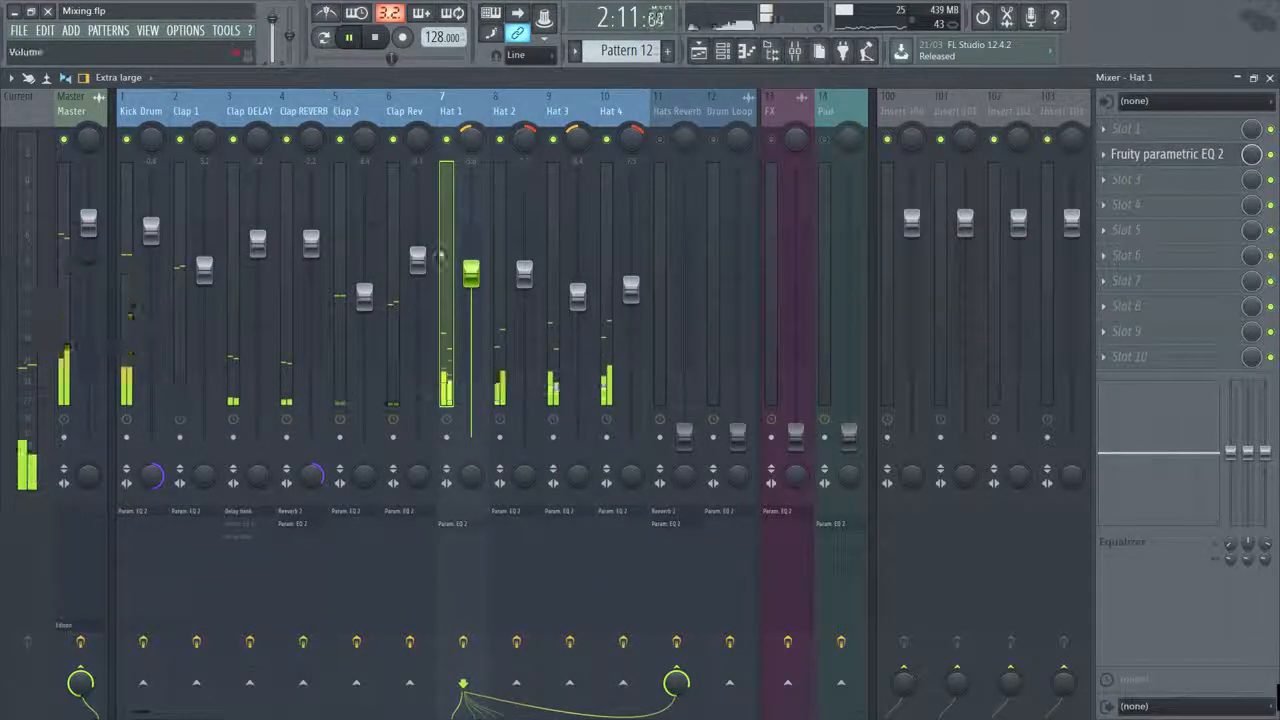
pyautogui.moveTo(368, 298); pyautogui.dragTo(369, 291)
# Bring in the Hats Reverb track at about 0 dB, check its Fruity Reeverb 2, and raise the Drum Loop track to about -10.7 dB.
pyautogui.click(678, 115)
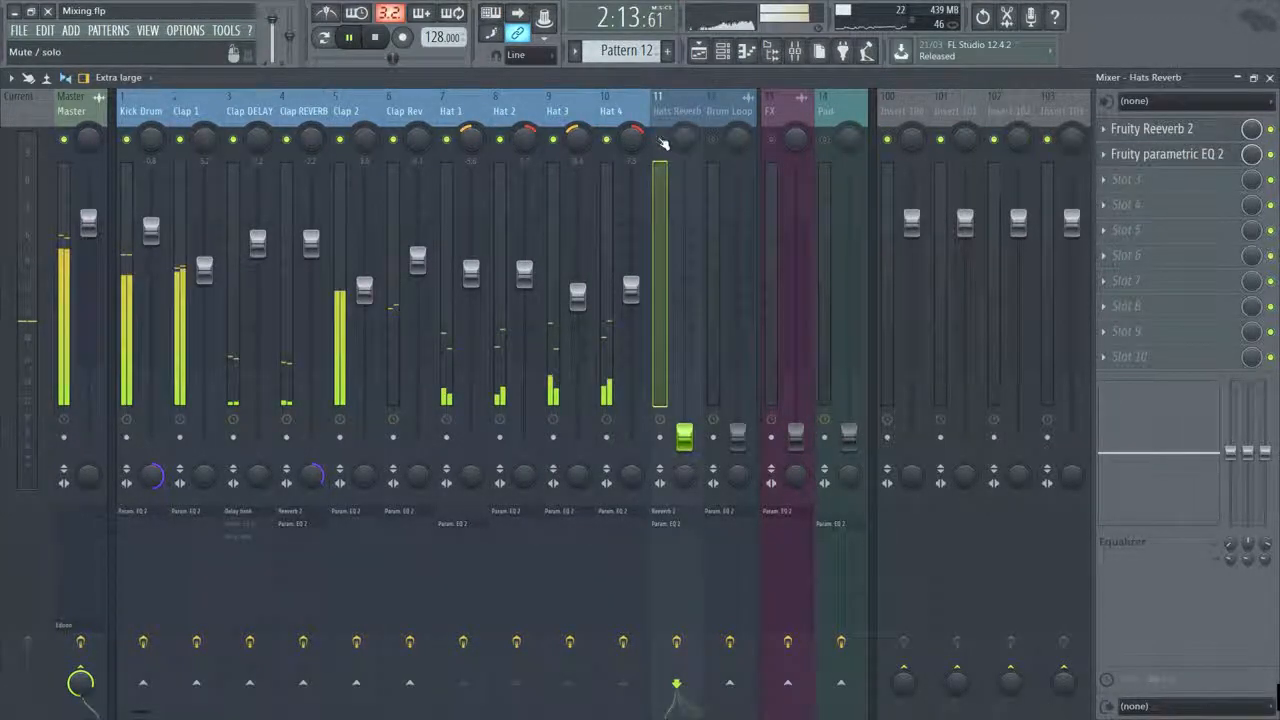
pyautogui.moveTo(684, 436); pyautogui.dragTo(684, 208)
pyautogui.click(1174, 133)
pyautogui.click(1174, 133)
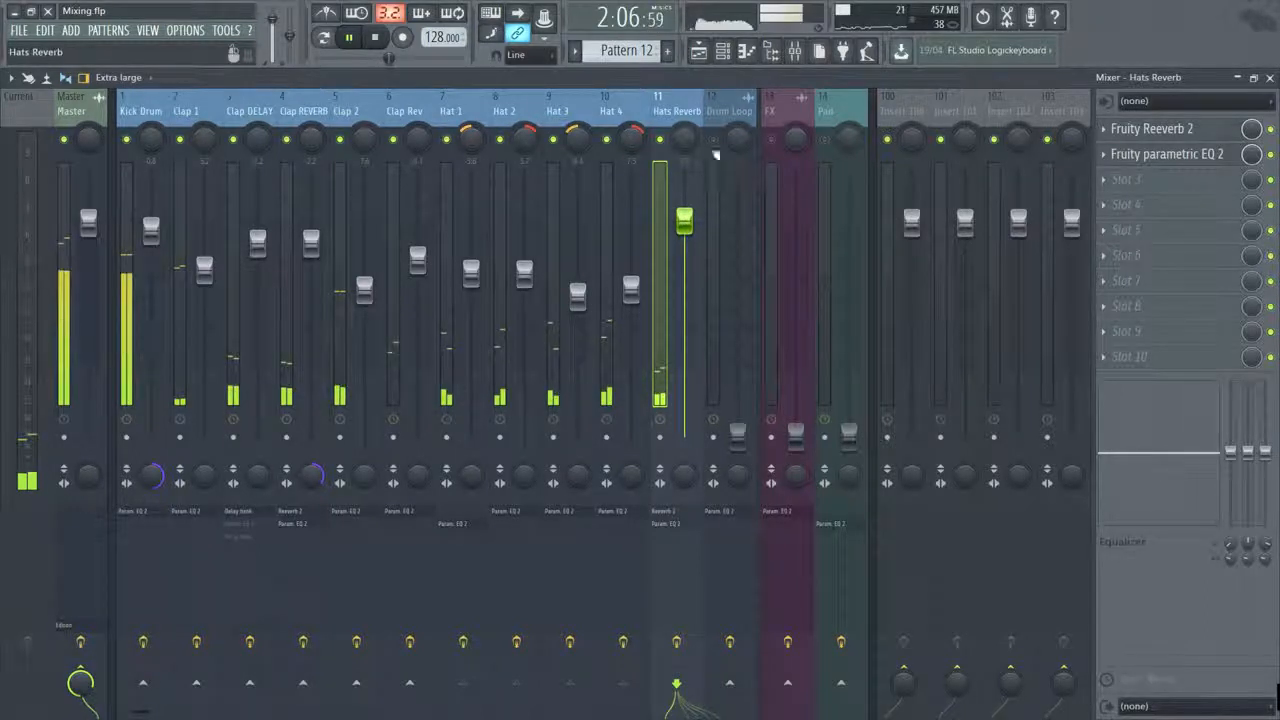
pyautogui.click(737, 430)
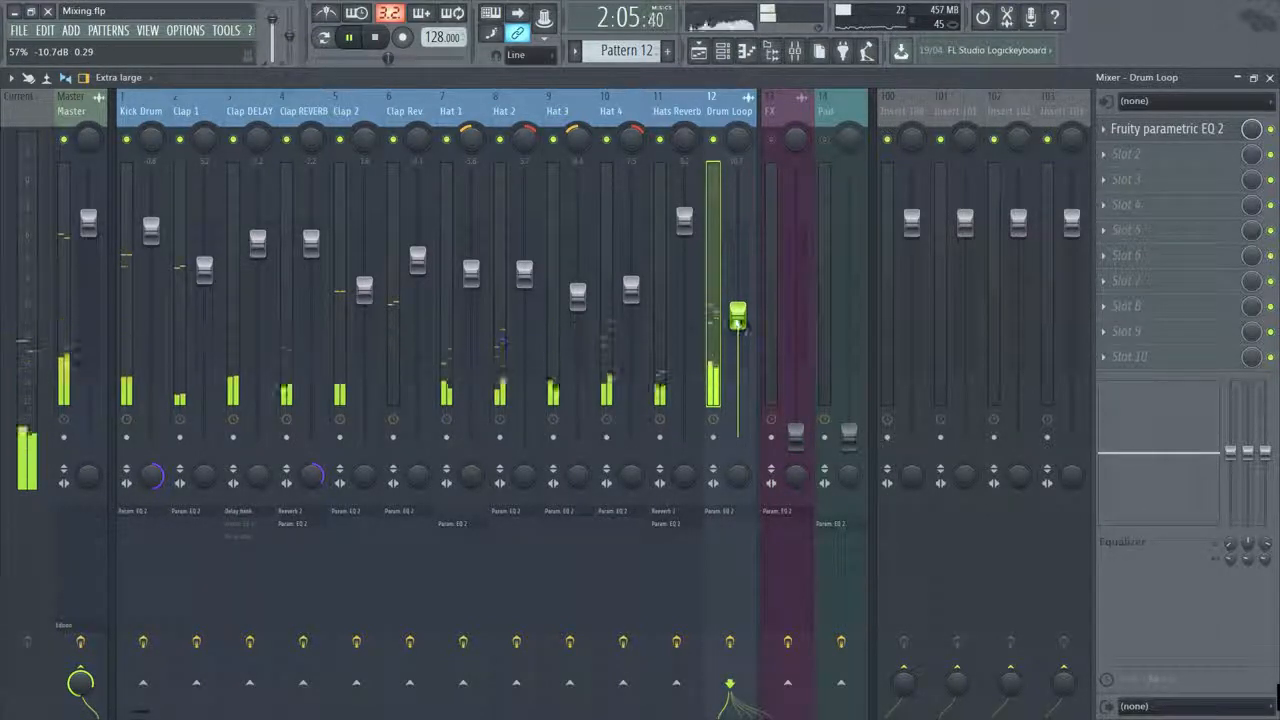
pyautogui.press('space')
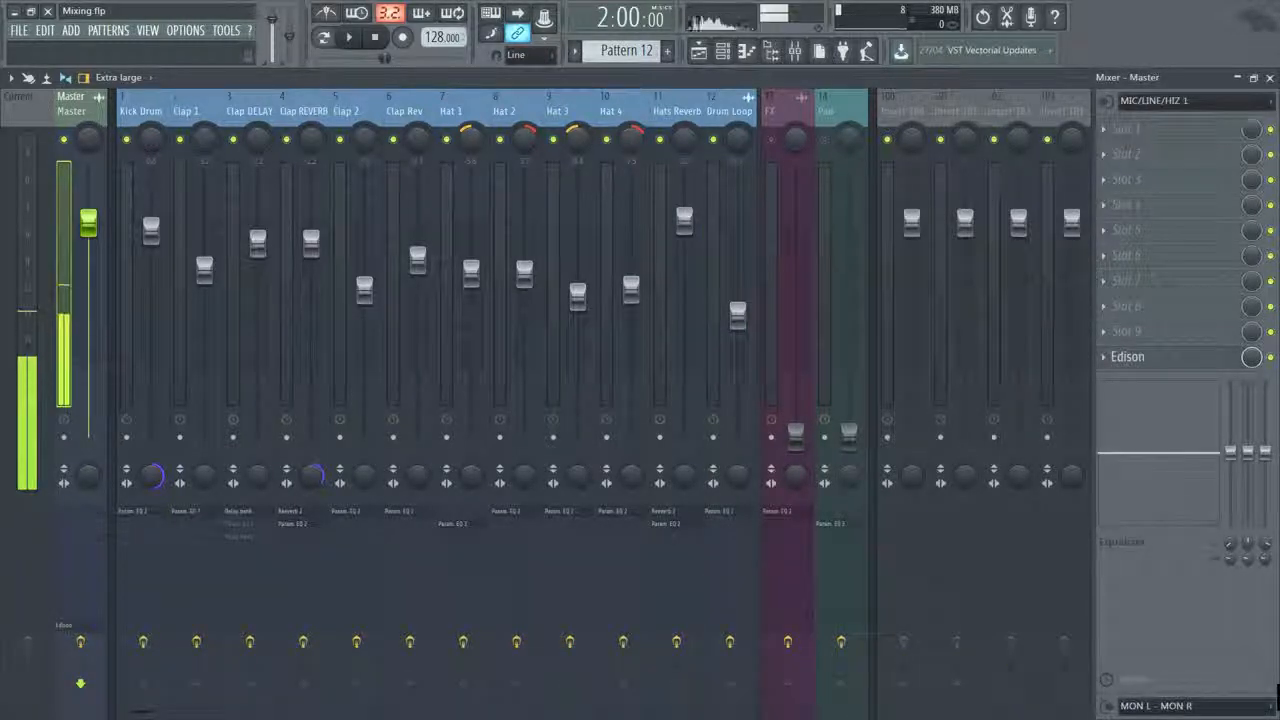
# Unmute the FX track and raise its volume to about -6 dB during playback.
pyautogui.click(771, 140)
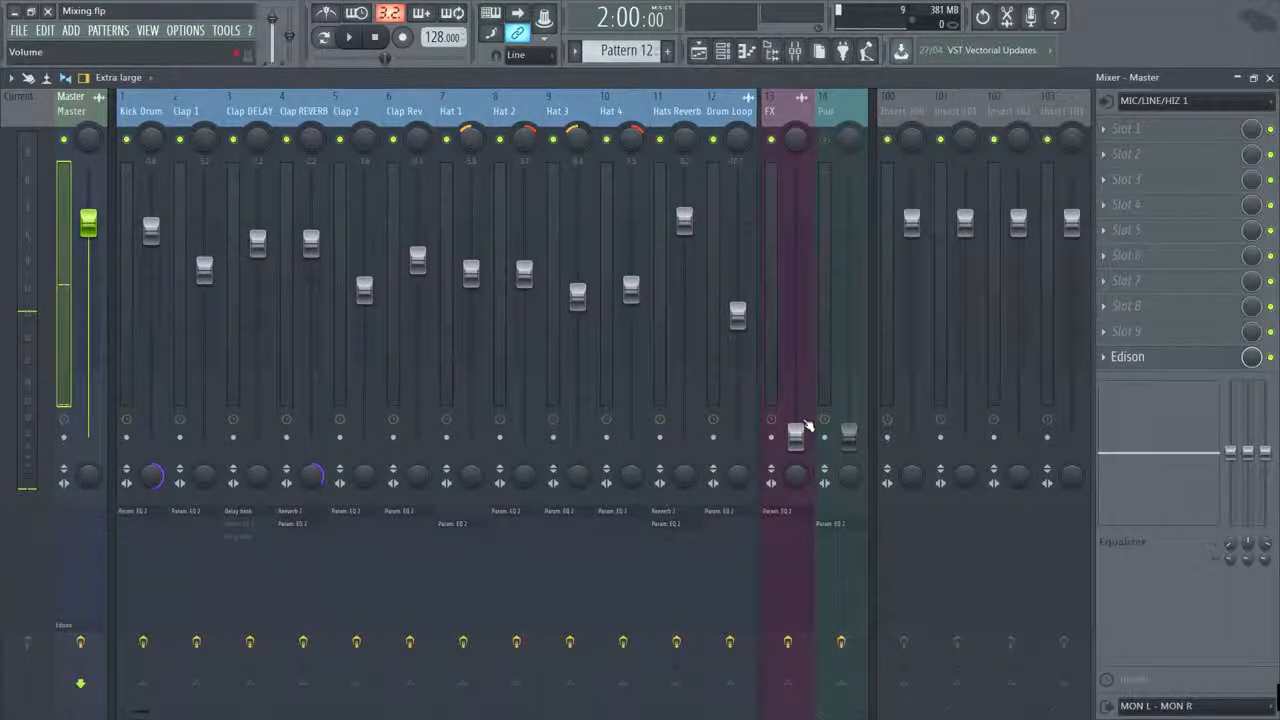
pyautogui.press('space')
pyautogui.moveTo(798, 434); pyautogui.dragTo(795, 278)
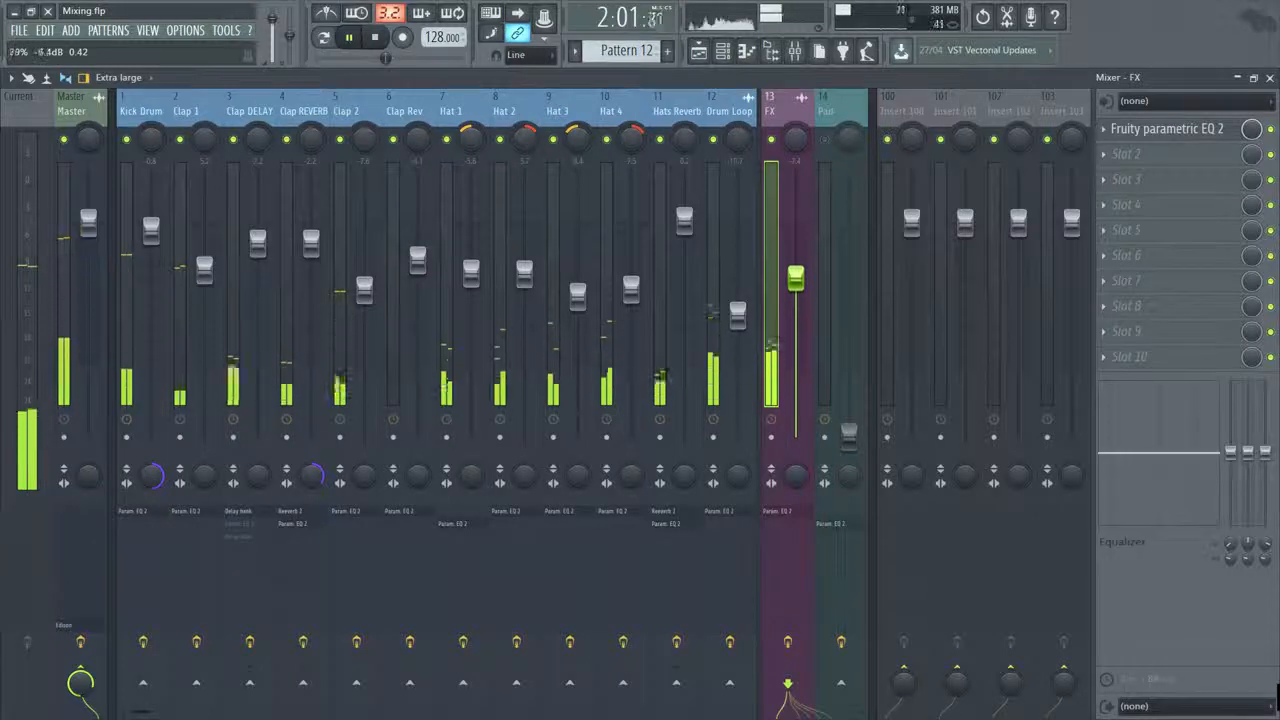
# Locate the FX clips around bar 64 in the playlist and open the FX Short clip's sample settings.
pyautogui.click(696, 49)
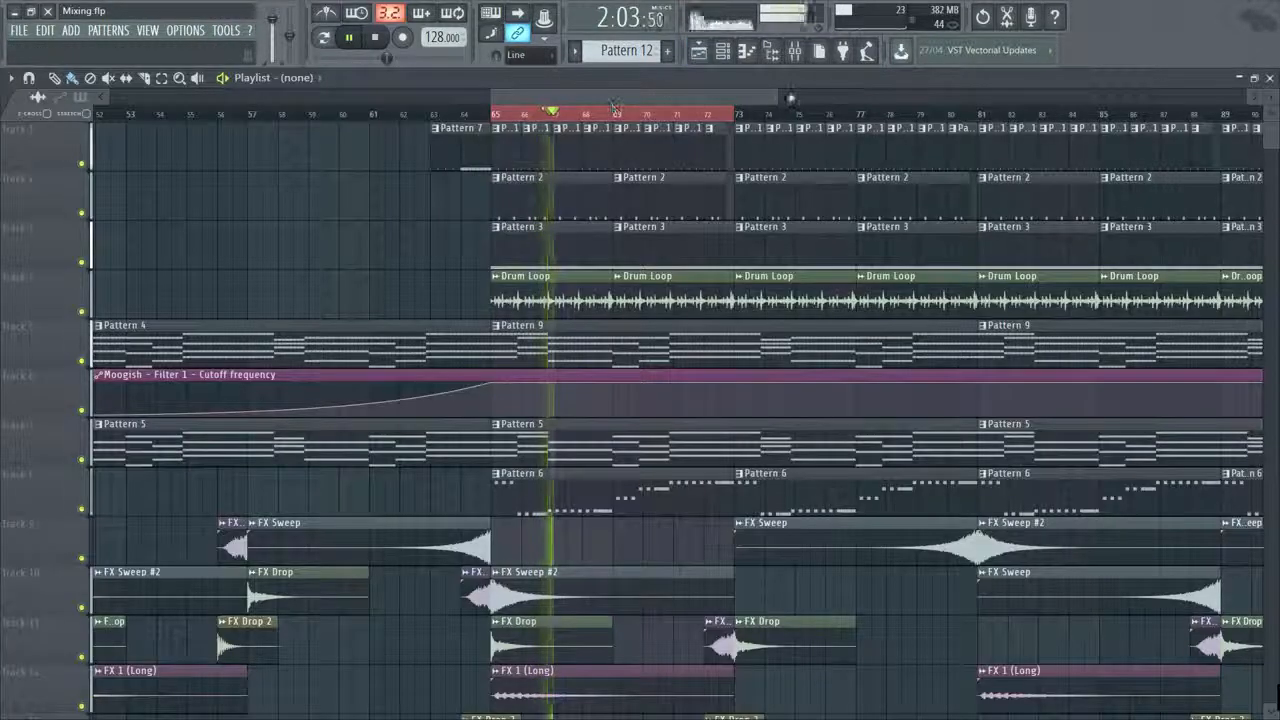
pyautogui.moveTo(775, 93); pyautogui.dragTo(635, 93)
pyautogui.press('space')
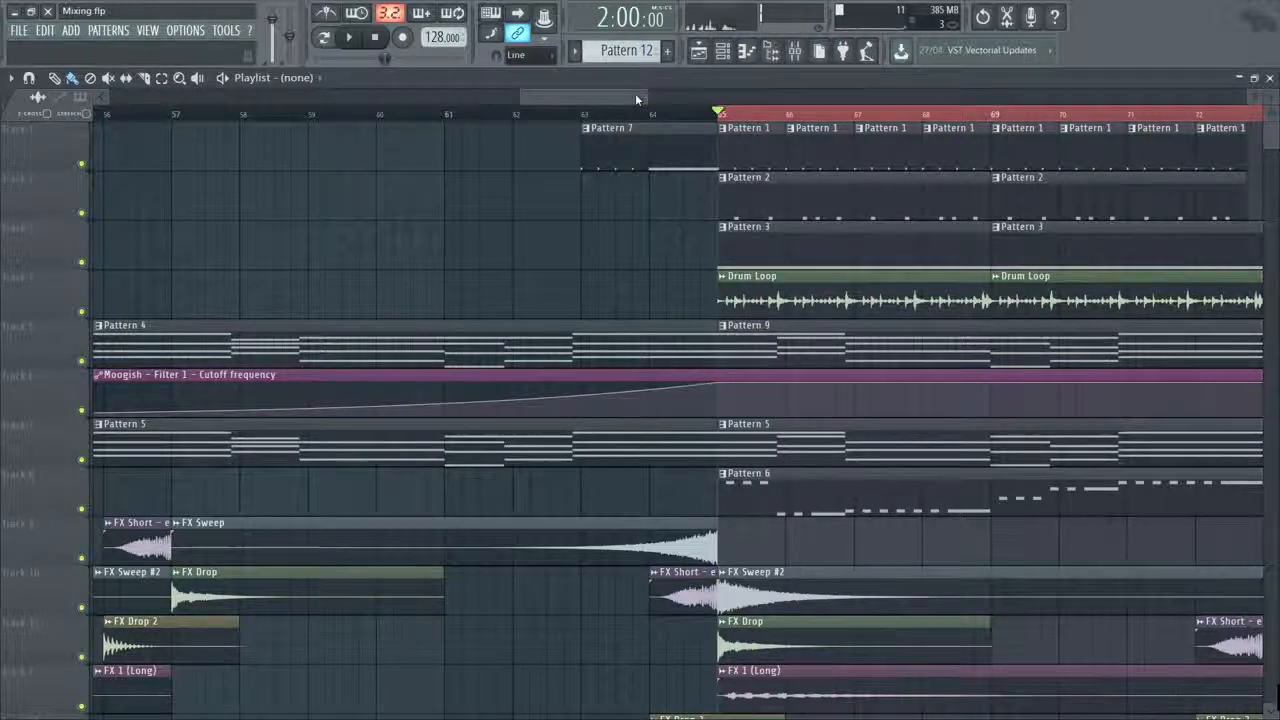
pyautogui.scroll(-4, 652, 503)
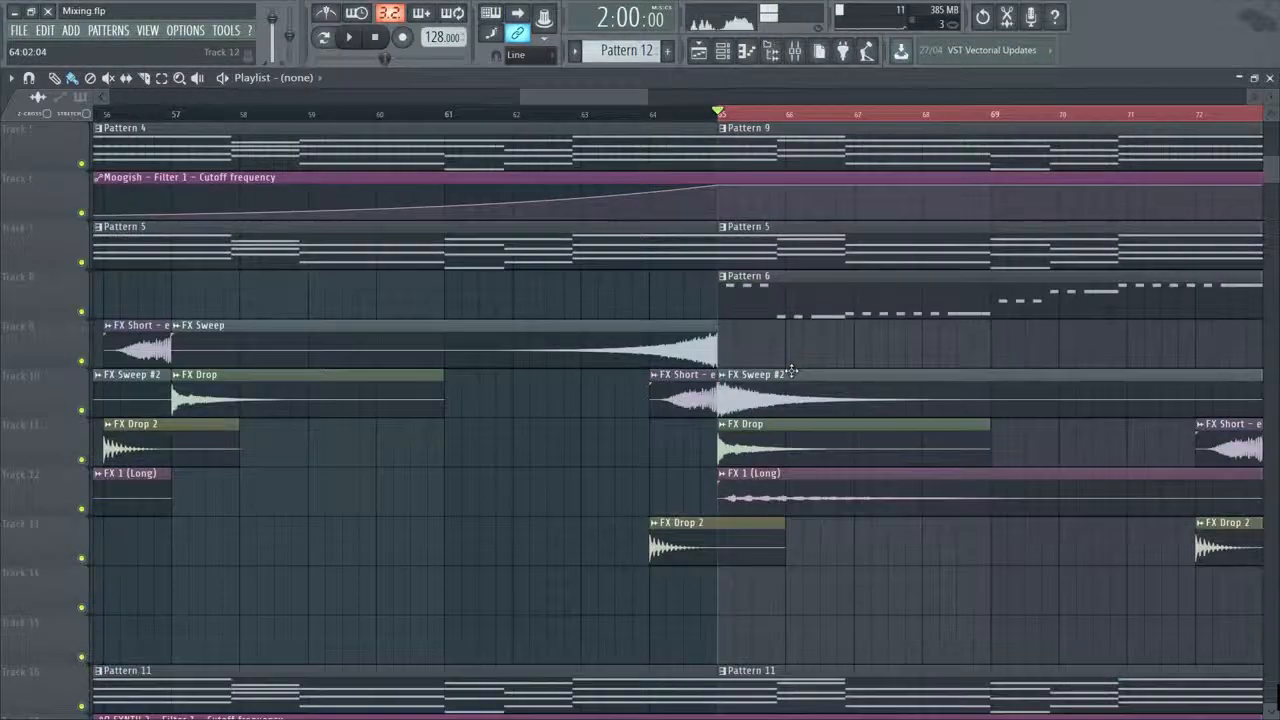
pyautogui.doubleClick(675, 413)
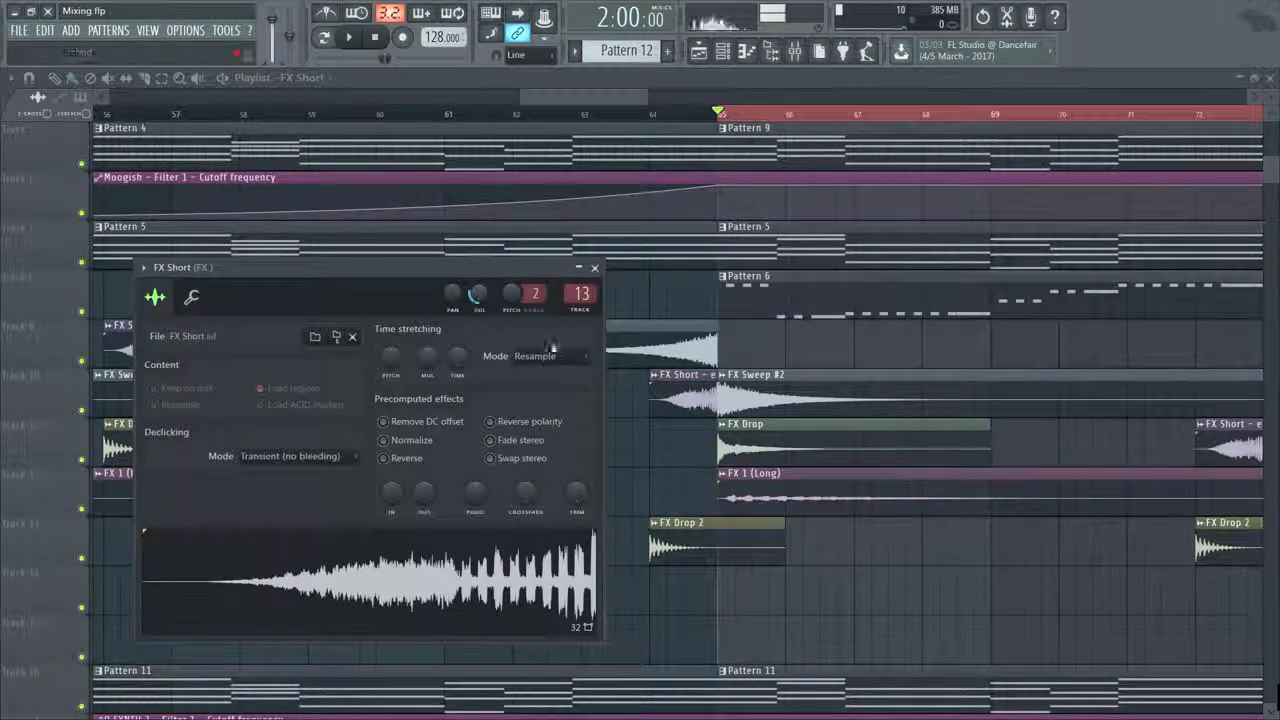
# Set the playback range to bars 64 and 65 around the FX clips and audition it.
pyautogui.moveTo(652, 104); pyautogui.dragTo(790, 114)
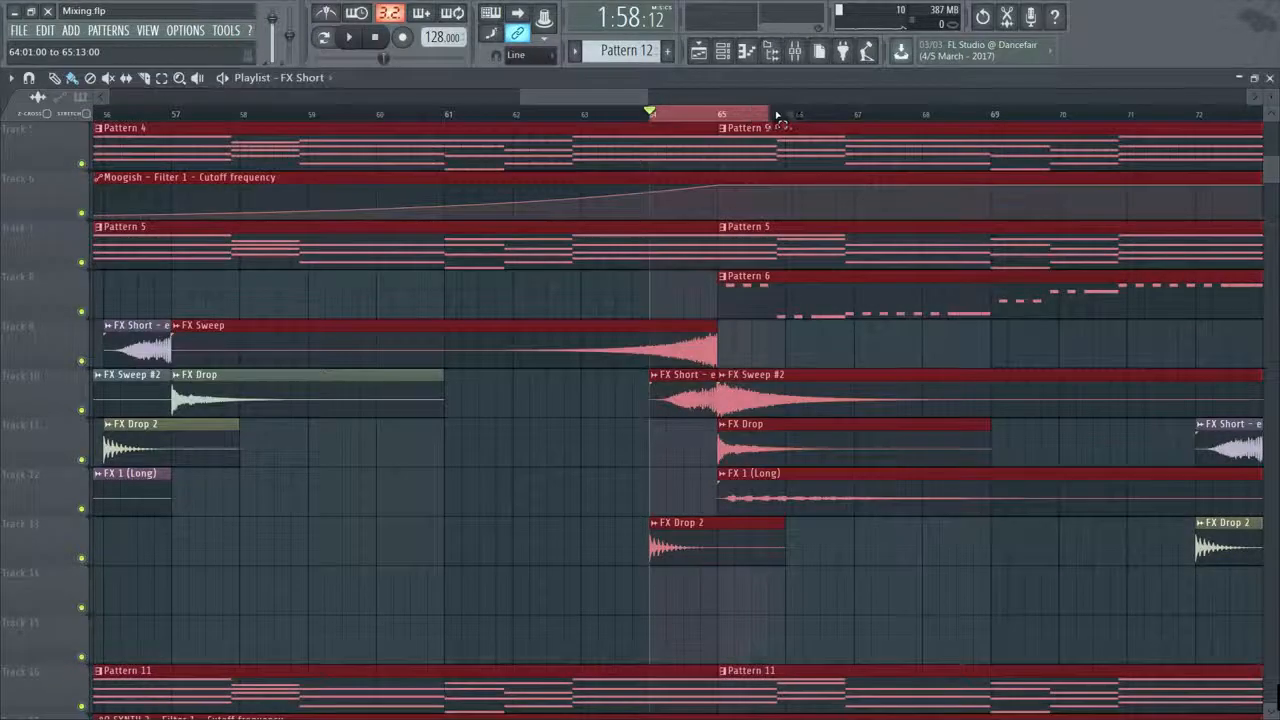
pyautogui.press('space')
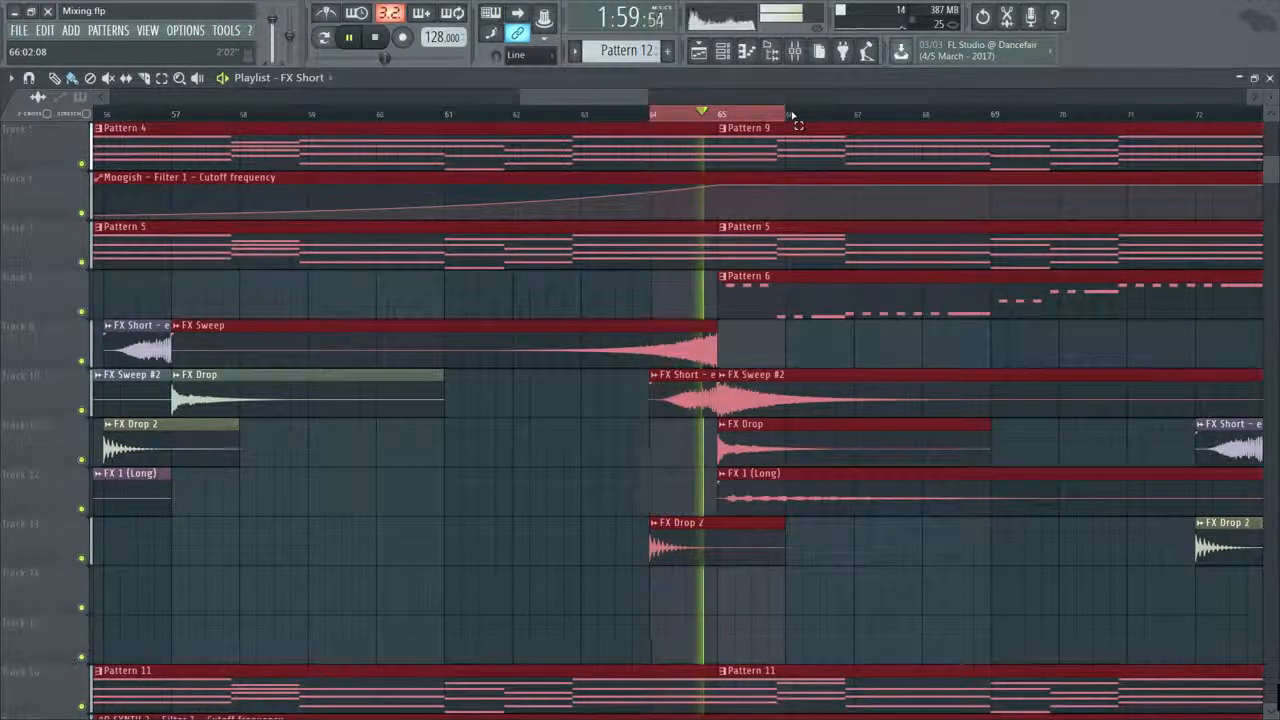
pyautogui.scroll(-2, 701, 305)
pyautogui.press('space')
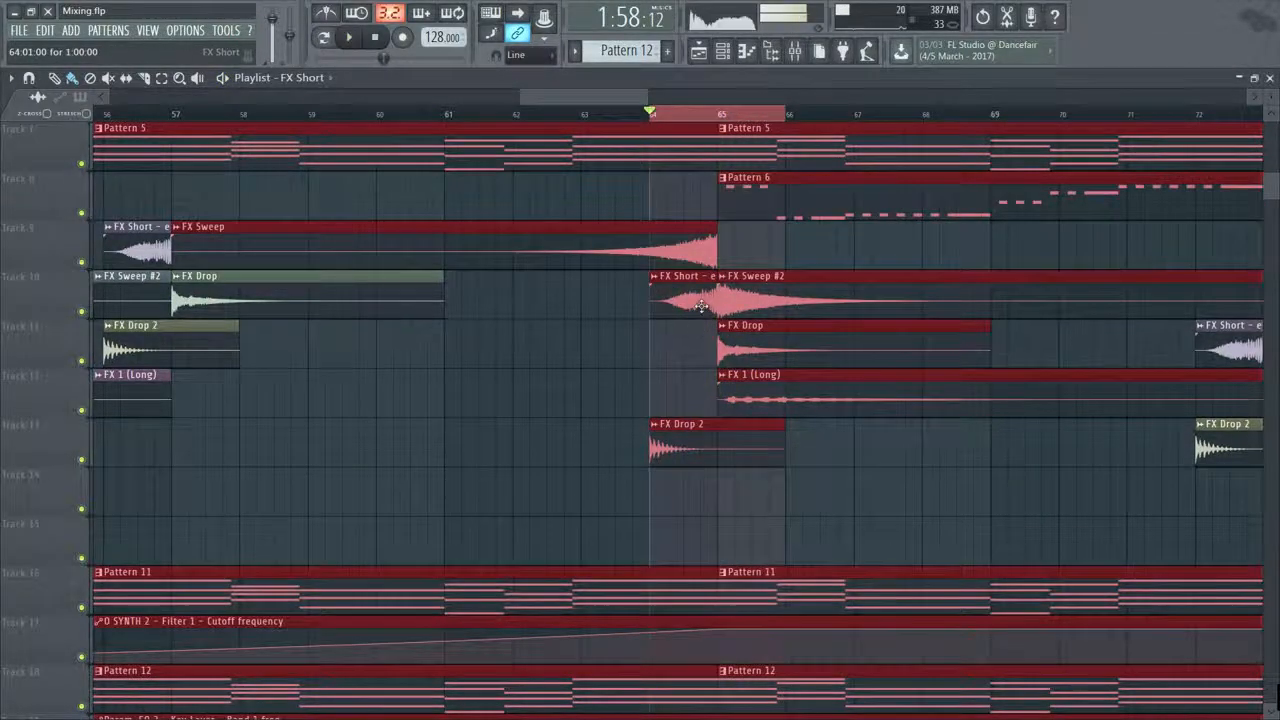
# Pan the FX Drop 2 sample slightly left and the FX Short sample slightly right, auditioning the result.
pyautogui.doubleClick(690, 437)
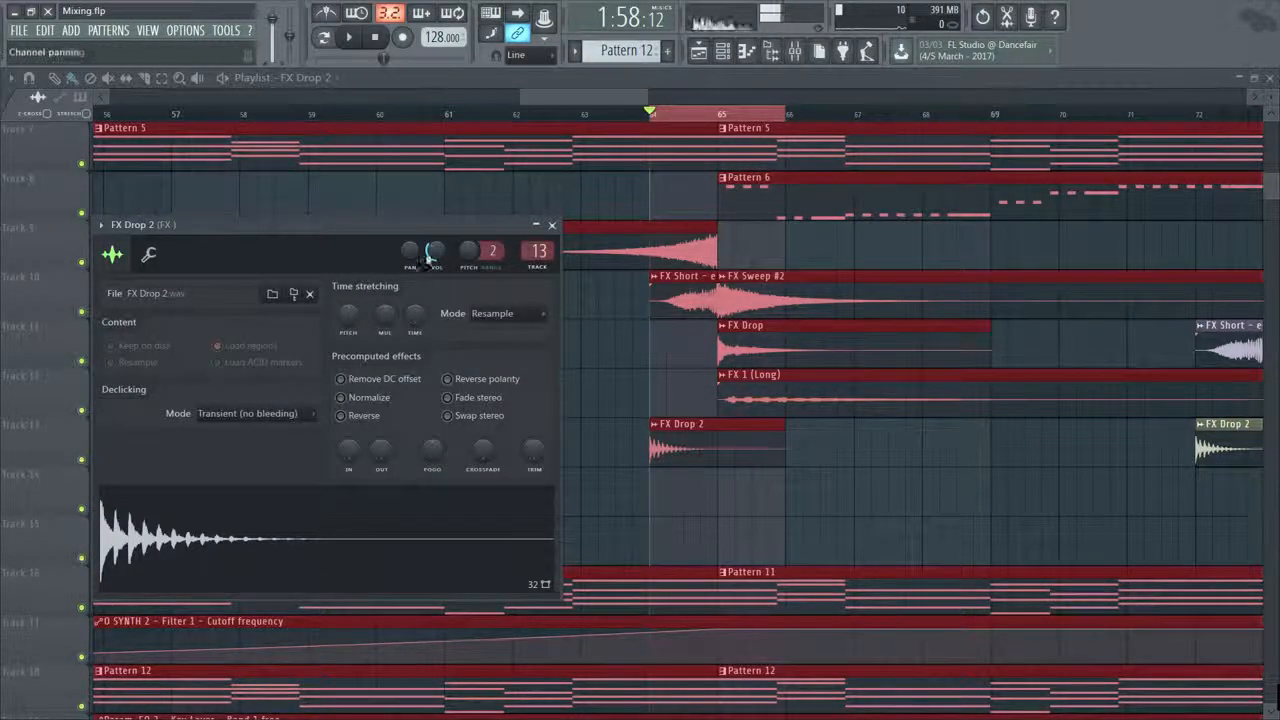
pyautogui.press('space')
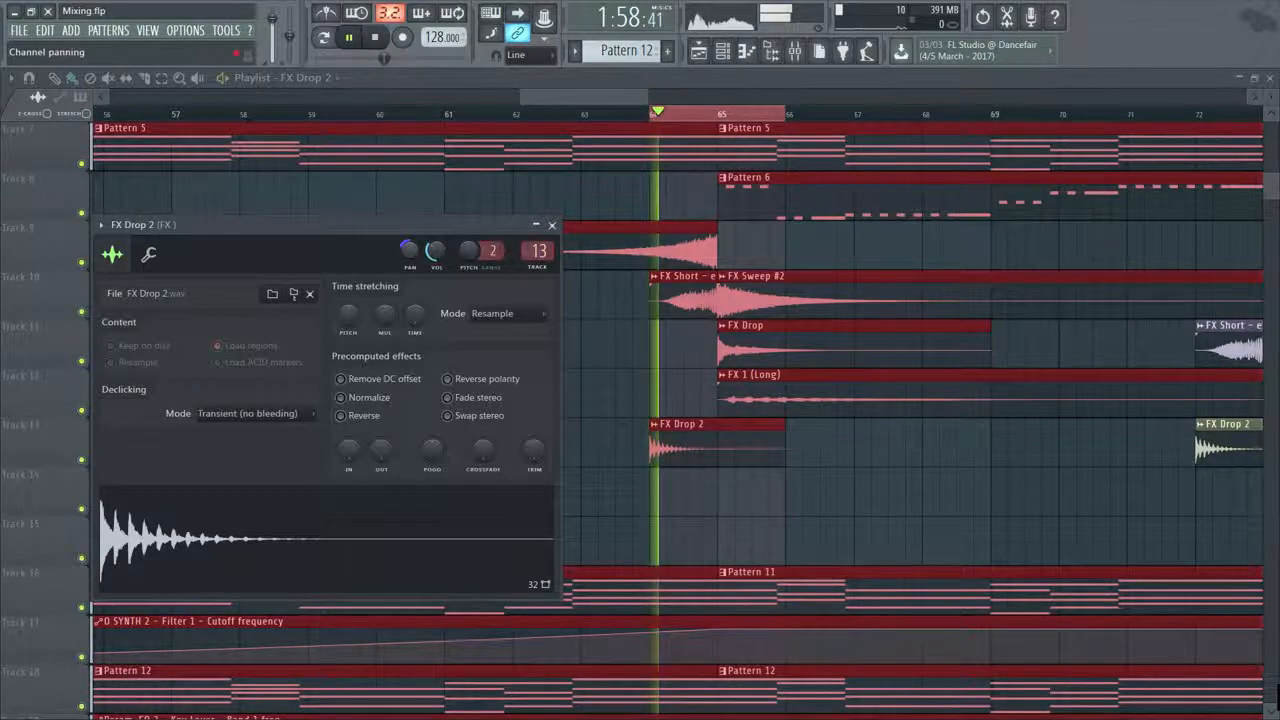
pyautogui.press('space')
pyautogui.press('space')
pyautogui.doubleClick(677, 292)
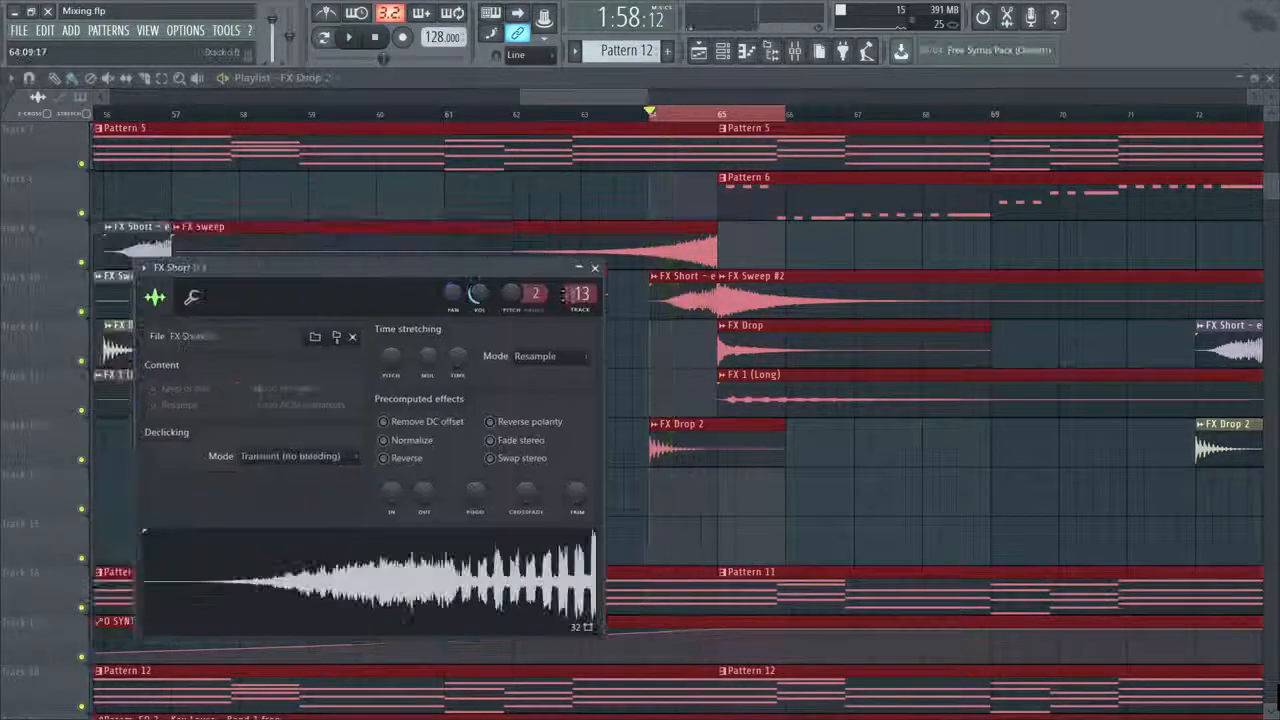
pyautogui.press('space')
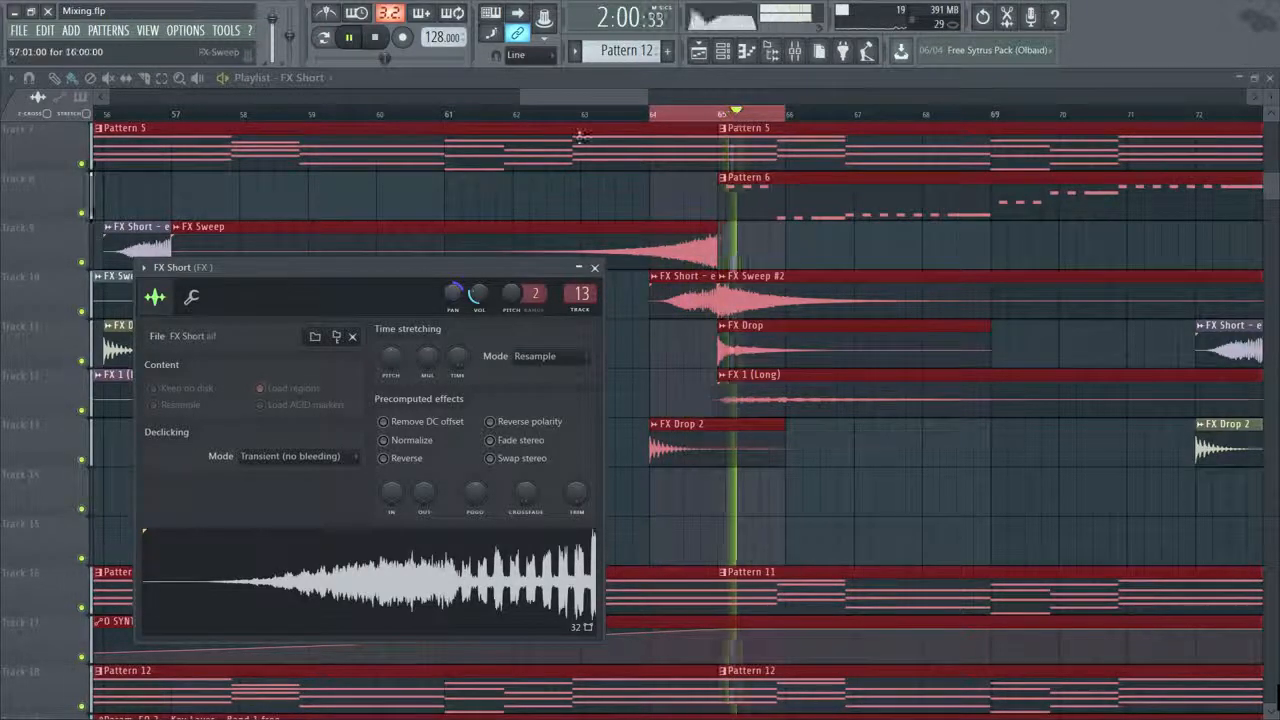
pyautogui.press('space')
# Pan the FX Sweep sample about 15% left and the FX Sweep #2 sample slightly right, and audition both.
pyautogui.doubleClick(686, 249)
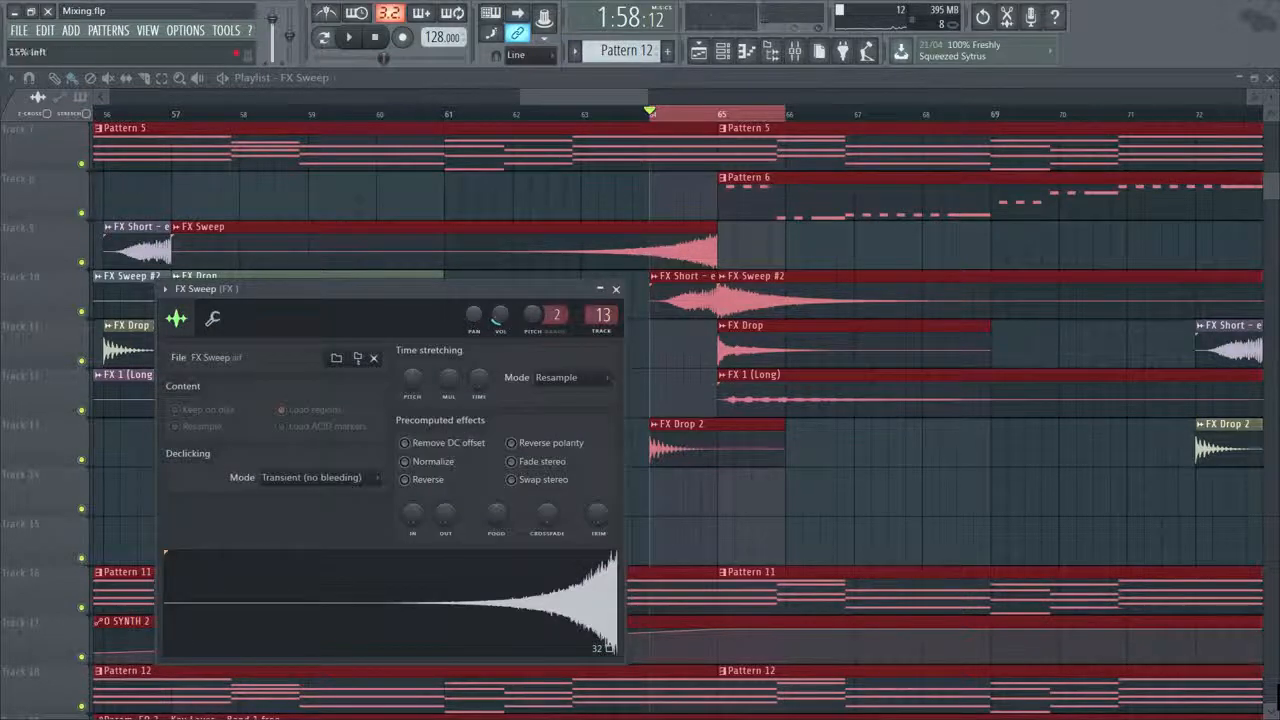
pyautogui.doubleClick(750, 310)
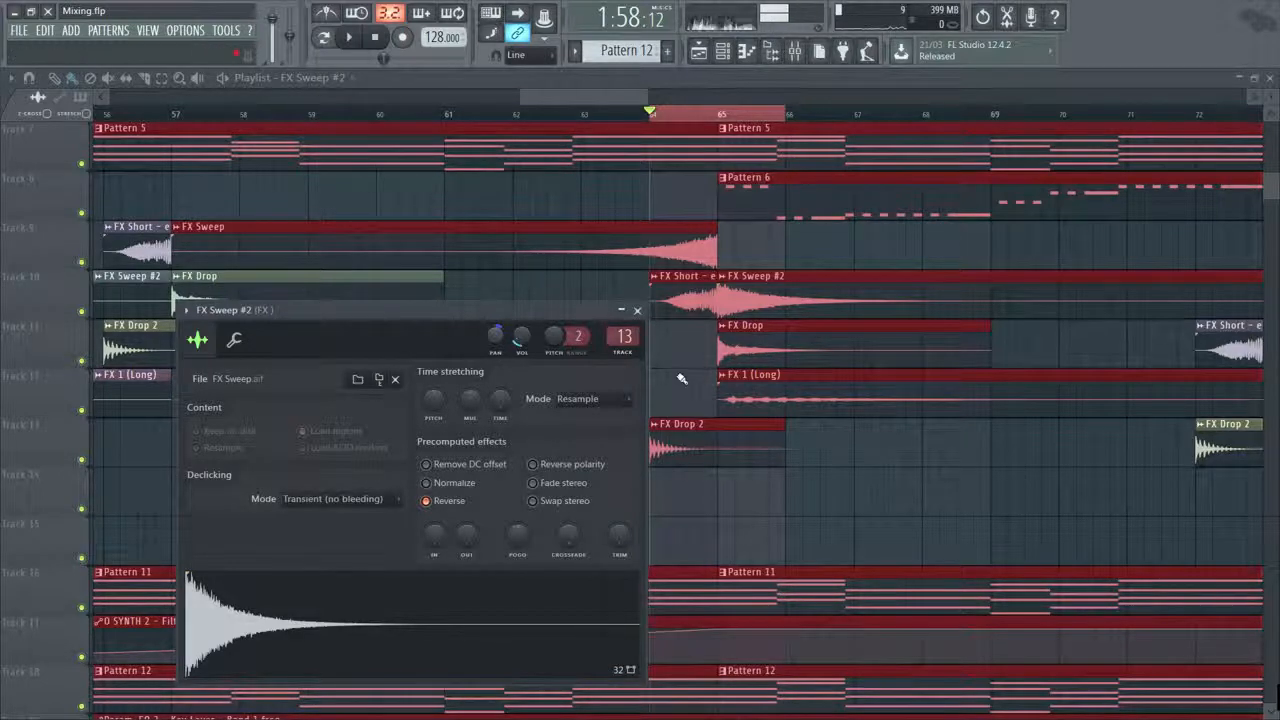
pyautogui.press('space')
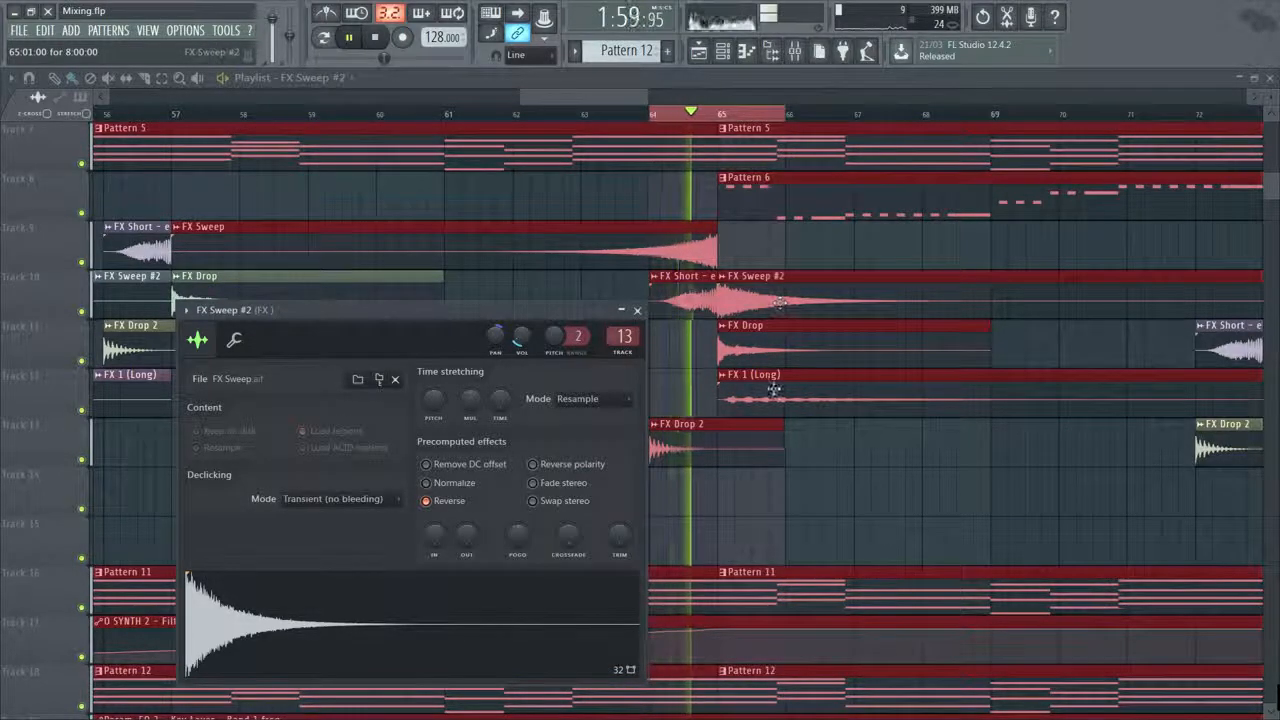
pyautogui.press('space')
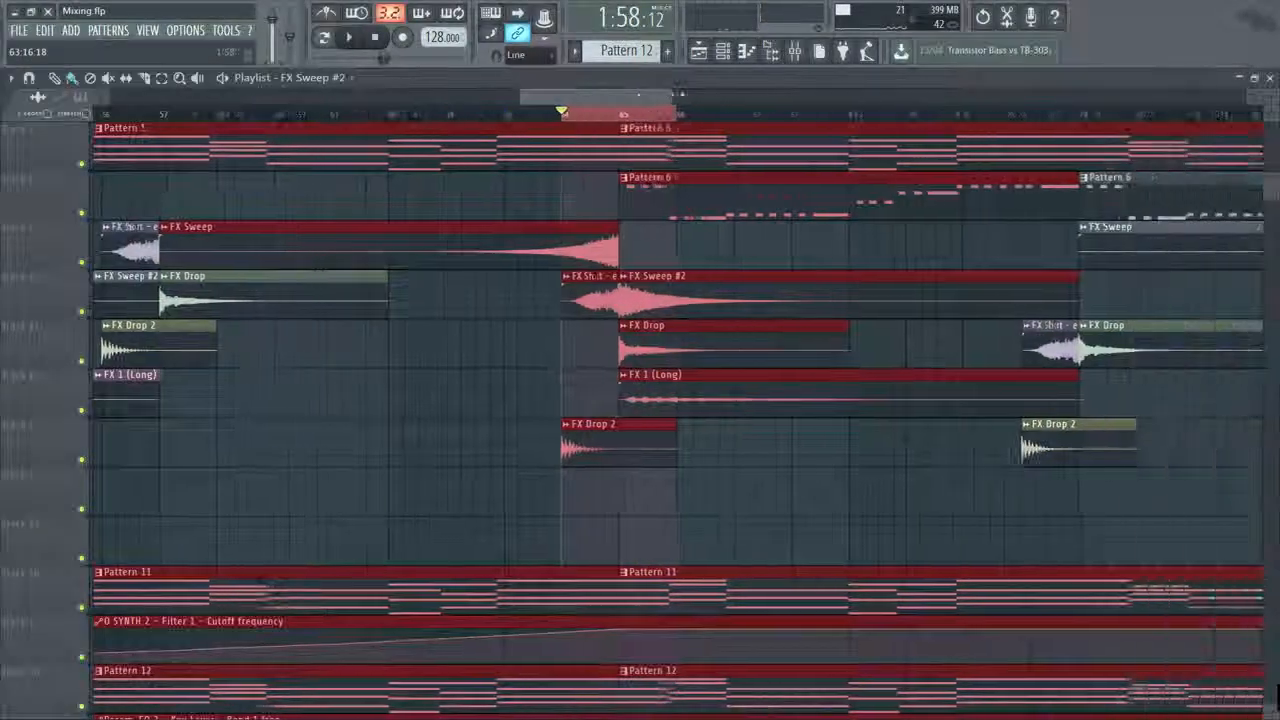
# Clear the playback range and audition the panned FX from around bar 72 and from around bar 63.
pyautogui.scroll(-3, 697, 127)
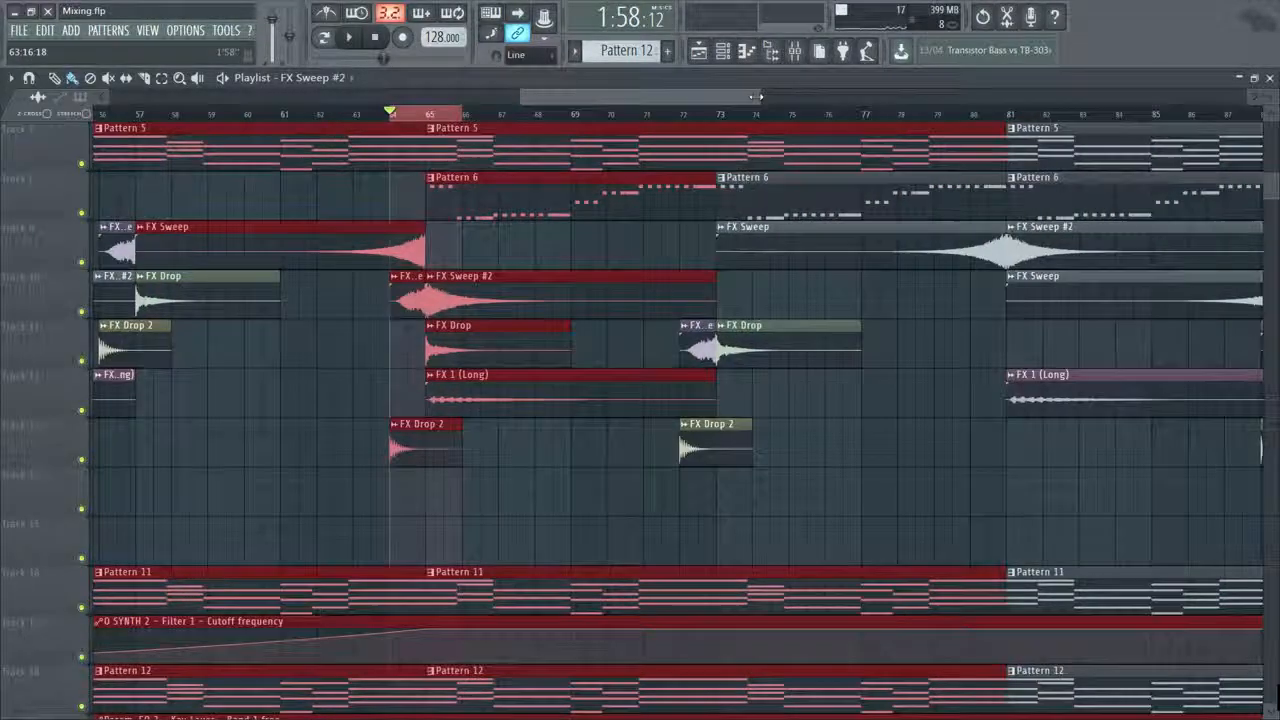
pyautogui.click(693, 115)
pyautogui.press('space')
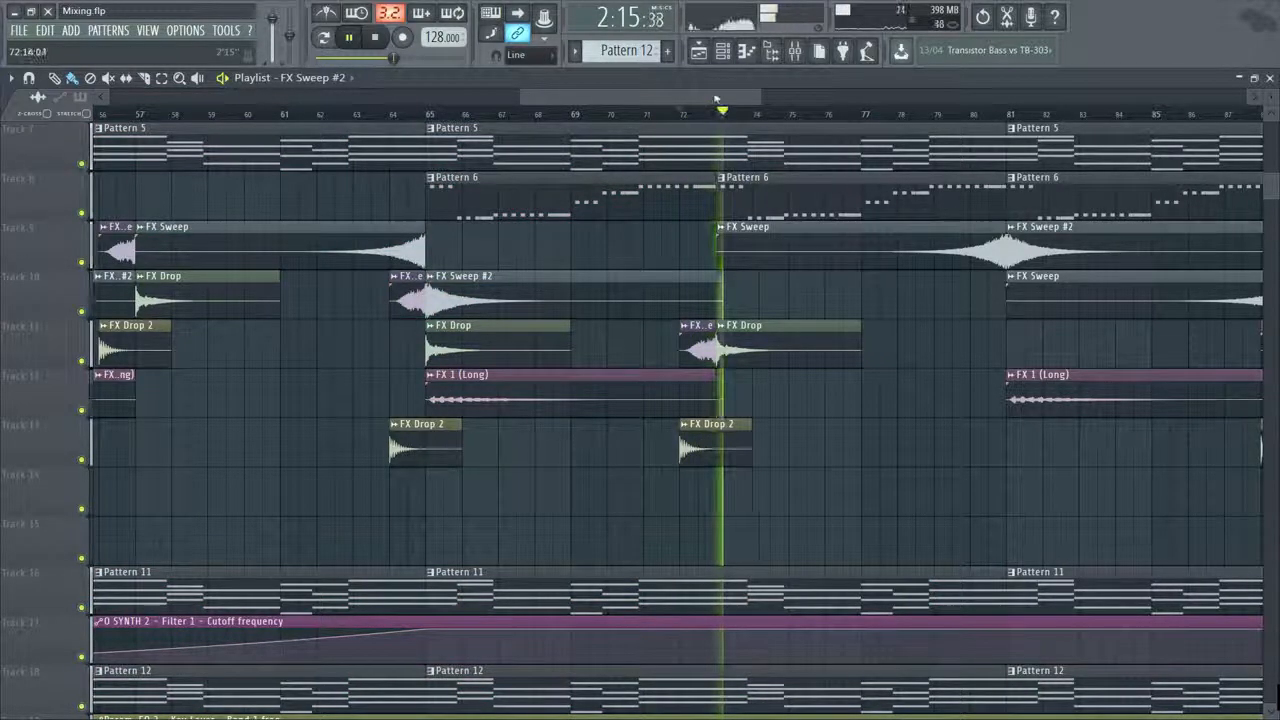
pyautogui.moveTo(716, 98); pyautogui.dragTo(692, 98)
pyautogui.click(462, 115)
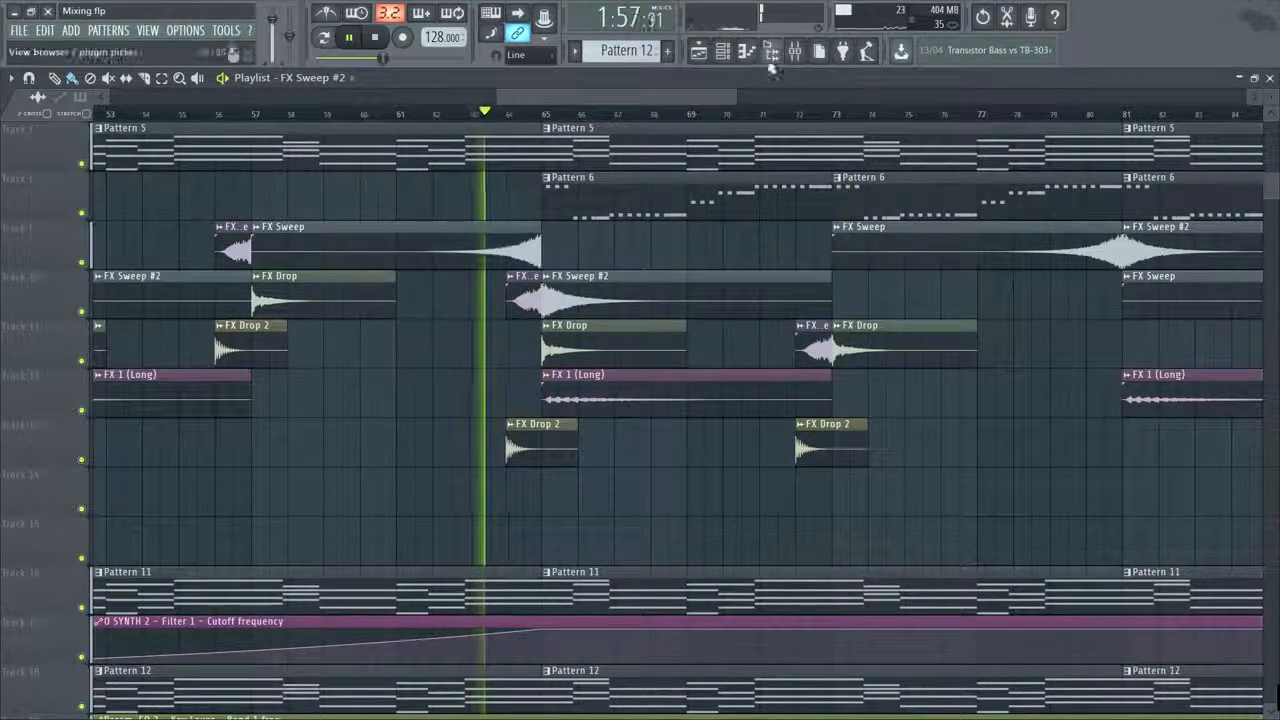
# Bring the Pad track into the mix by raising its mixer volume to about 0 dB during playback.
pyautogui.click(789, 56)
pyautogui.click(794, 50)
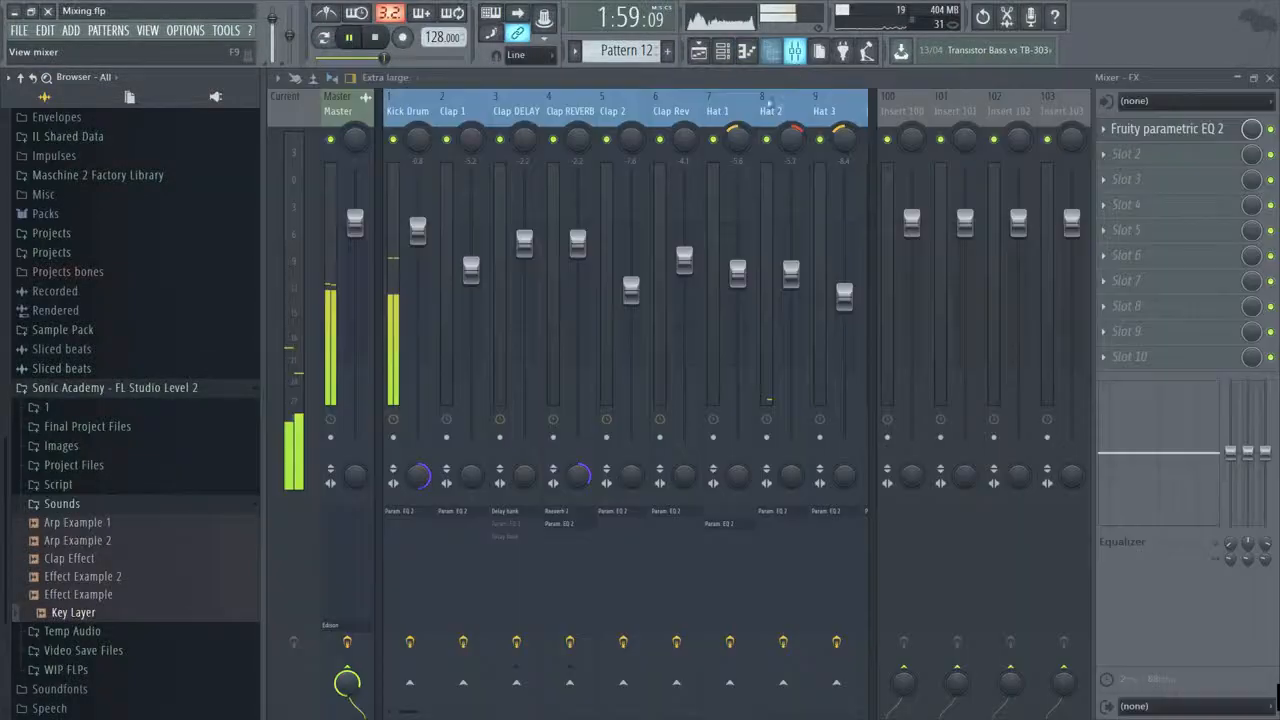
pyautogui.moveTo(410, 714); pyautogui.dragTo(463, 716)
pyautogui.press('space')
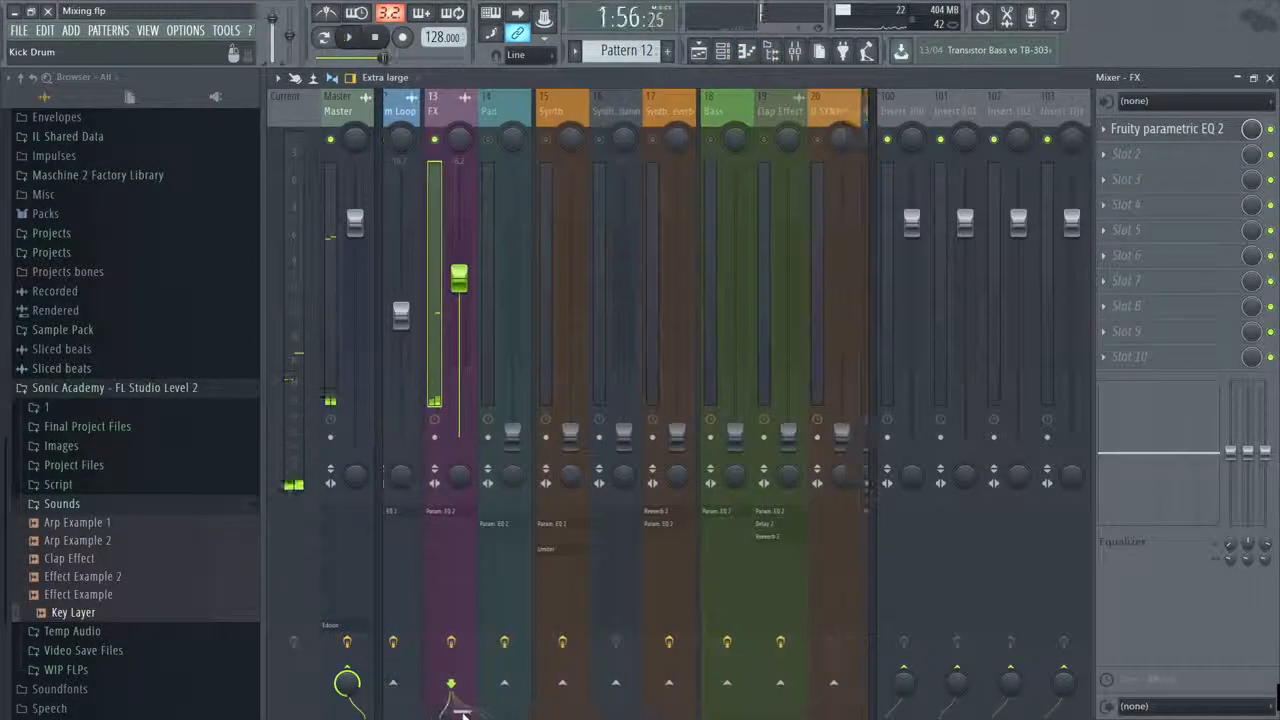
pyautogui.click(502, 115)
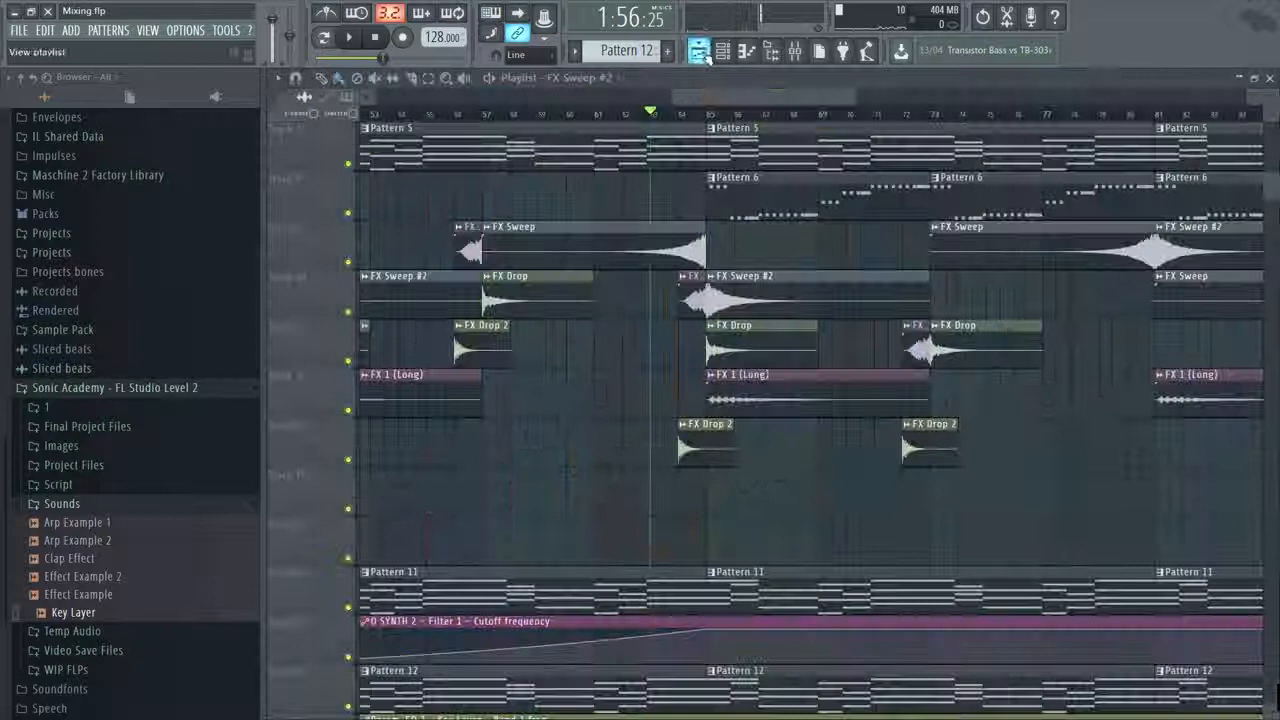
pyautogui.click(698, 50)
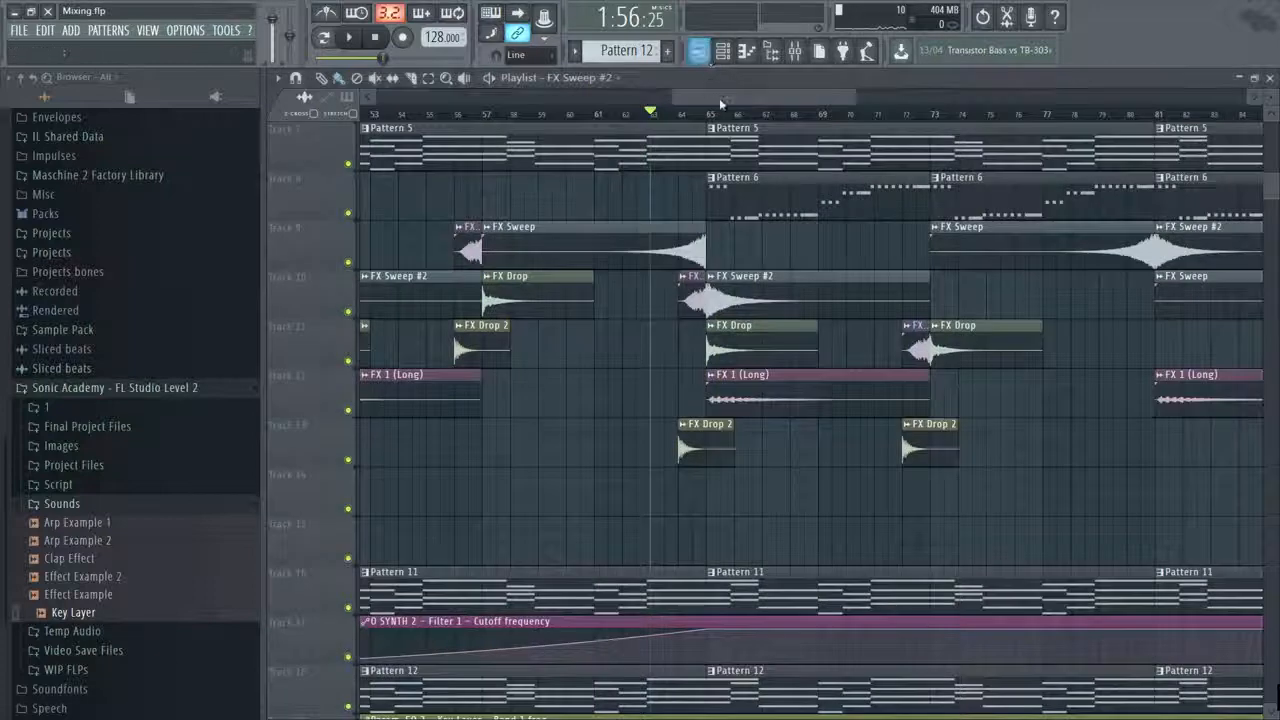
pyautogui.click(796, 51)
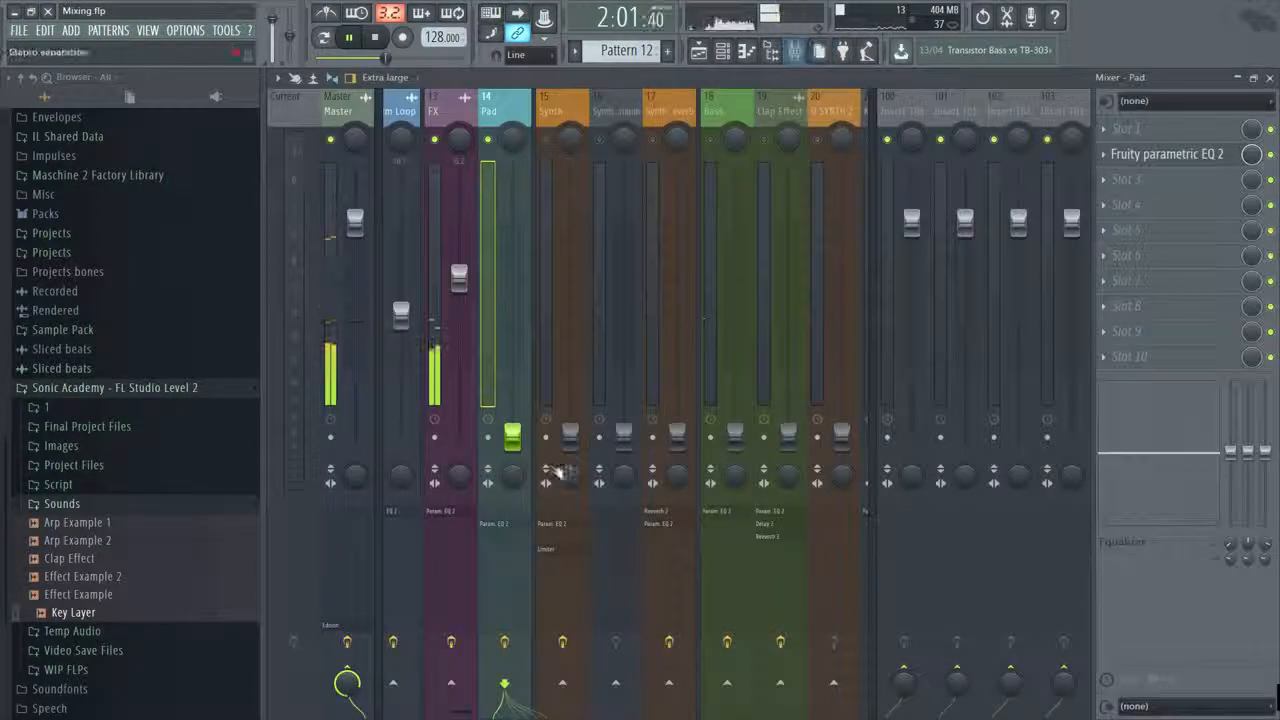
pyautogui.moveTo(512, 436); pyautogui.dragTo(512, 217)
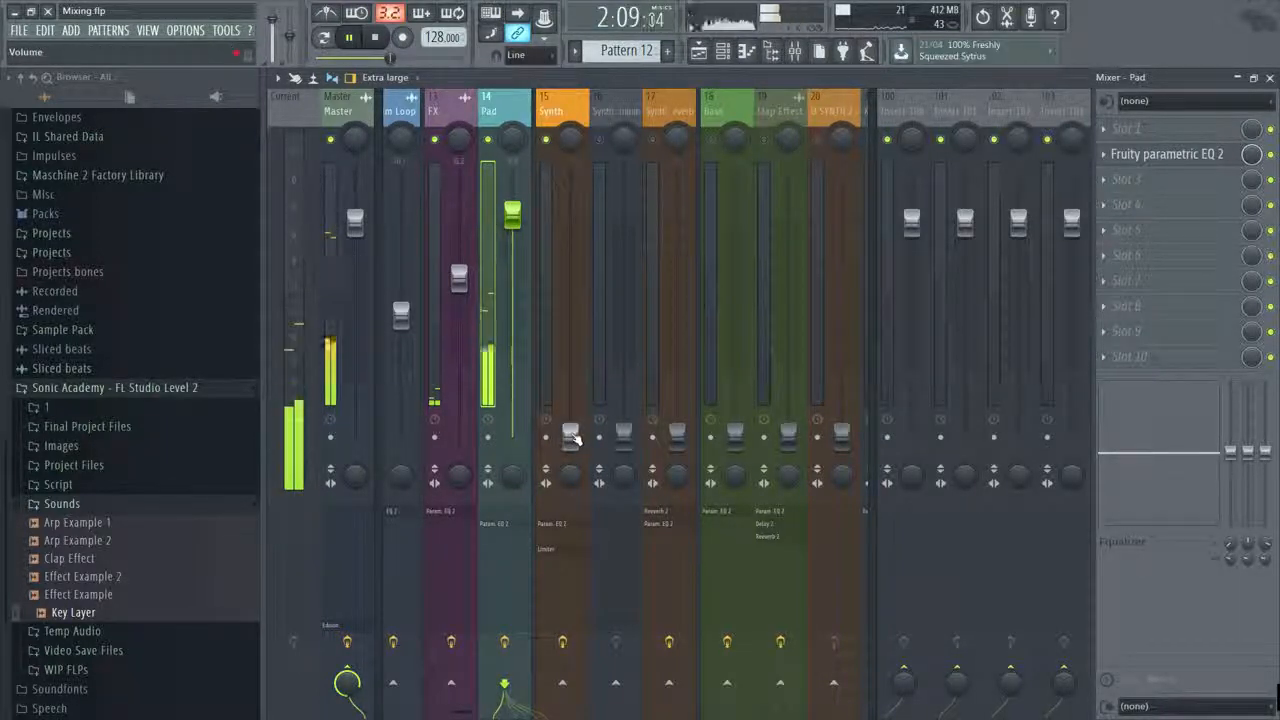
# Bring in the Synth track at about -8.1 dB, mute the Pad track, and raise the Synth volume further during playback.
pyautogui.moveTo(575, 438); pyautogui.dragTo(570, 293)
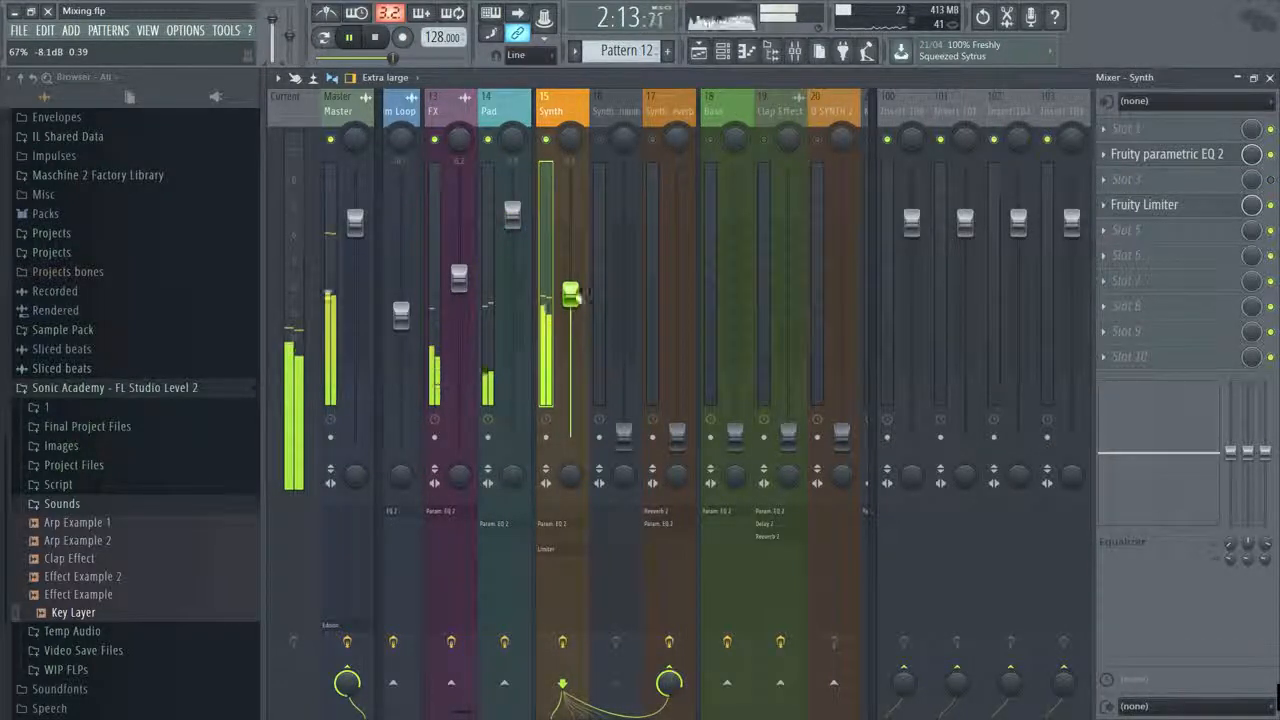
pyautogui.press('space')
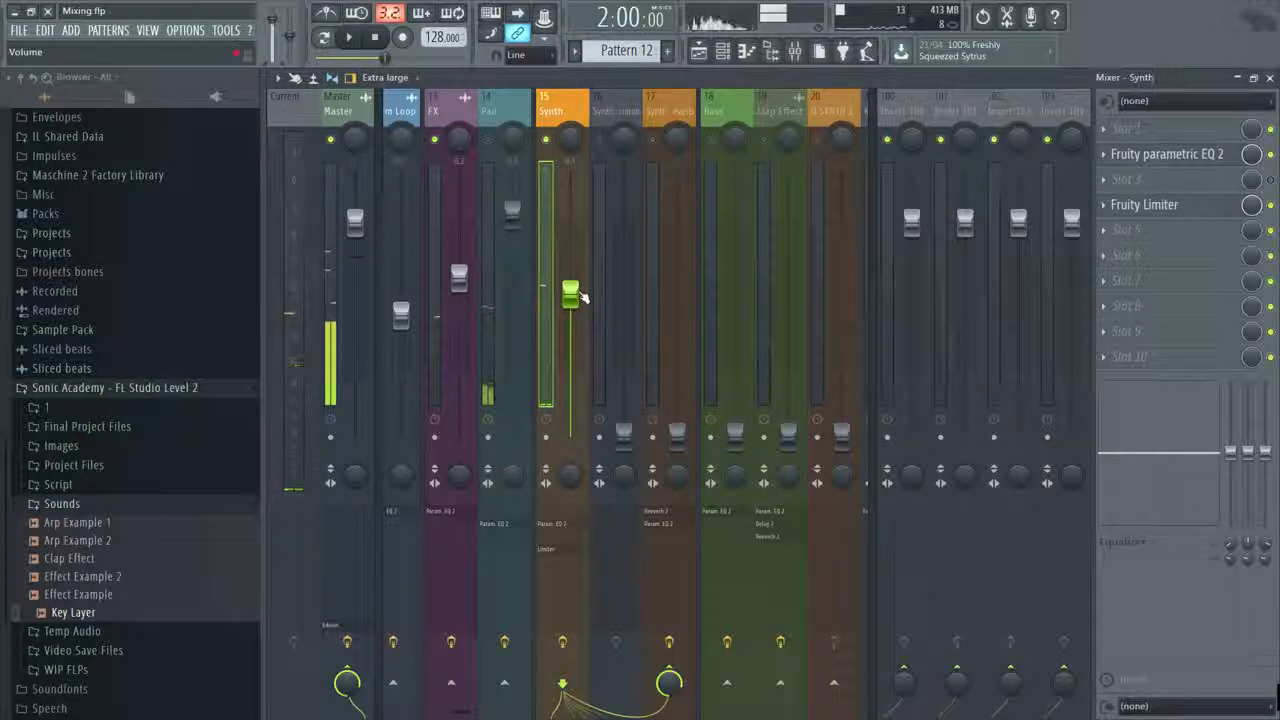
pyautogui.press('space')
pyautogui.moveTo(583, 297); pyautogui.dragTo(583, 261)
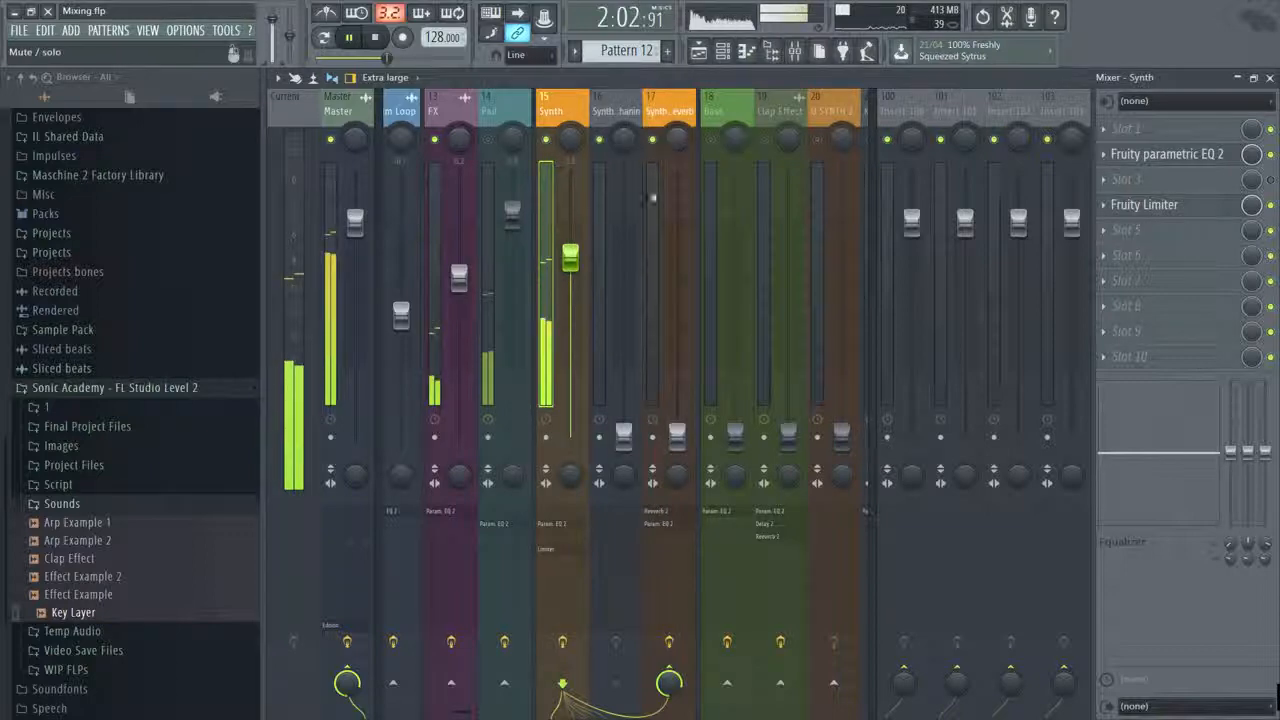
# Raise the Synth Sidechain track's volume to 0.0 dB and return to the playlist.
pyautogui.moveTo(623, 432); pyautogui.dragTo(623, 220)
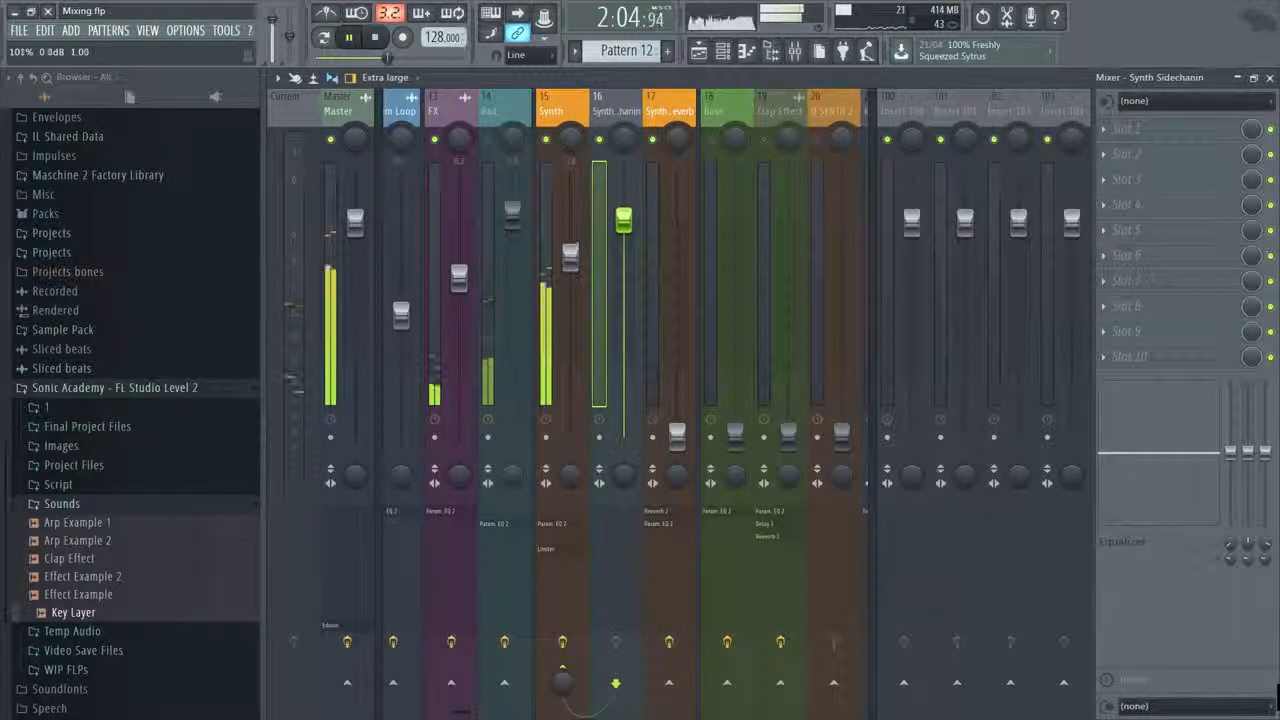
pyautogui.press('F5')
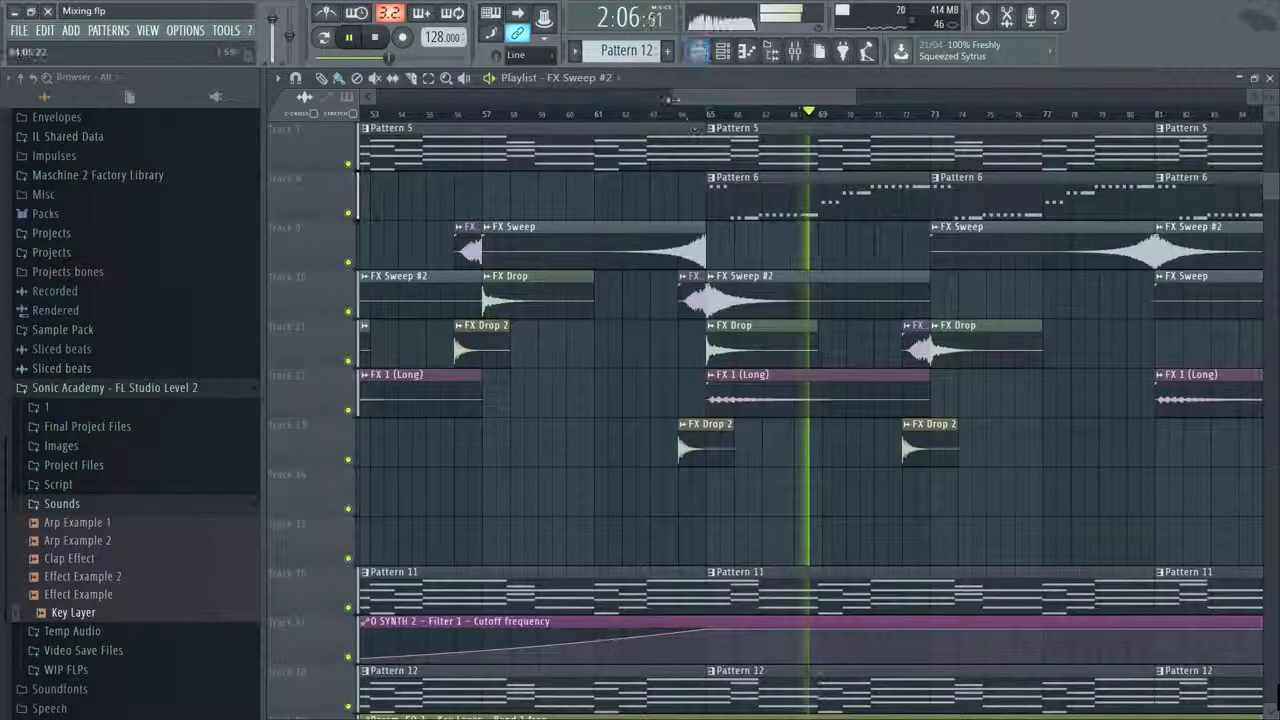
# Fill Track 14 with further copies of the Pattern 10 clips from bar 33 up to bar 129.
pyautogui.scroll(-7, 714, 466)
pyautogui.scroll(6, 714, 466)
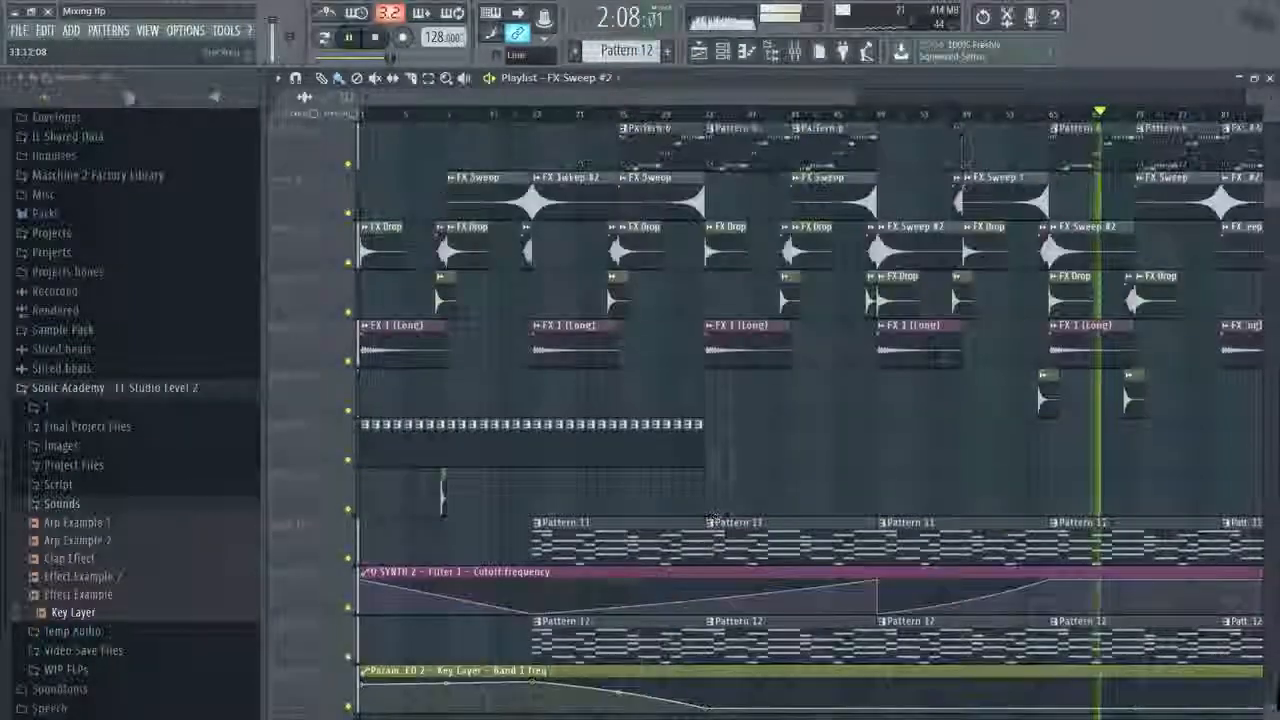
pyautogui.scroll(-2, 851, 102)
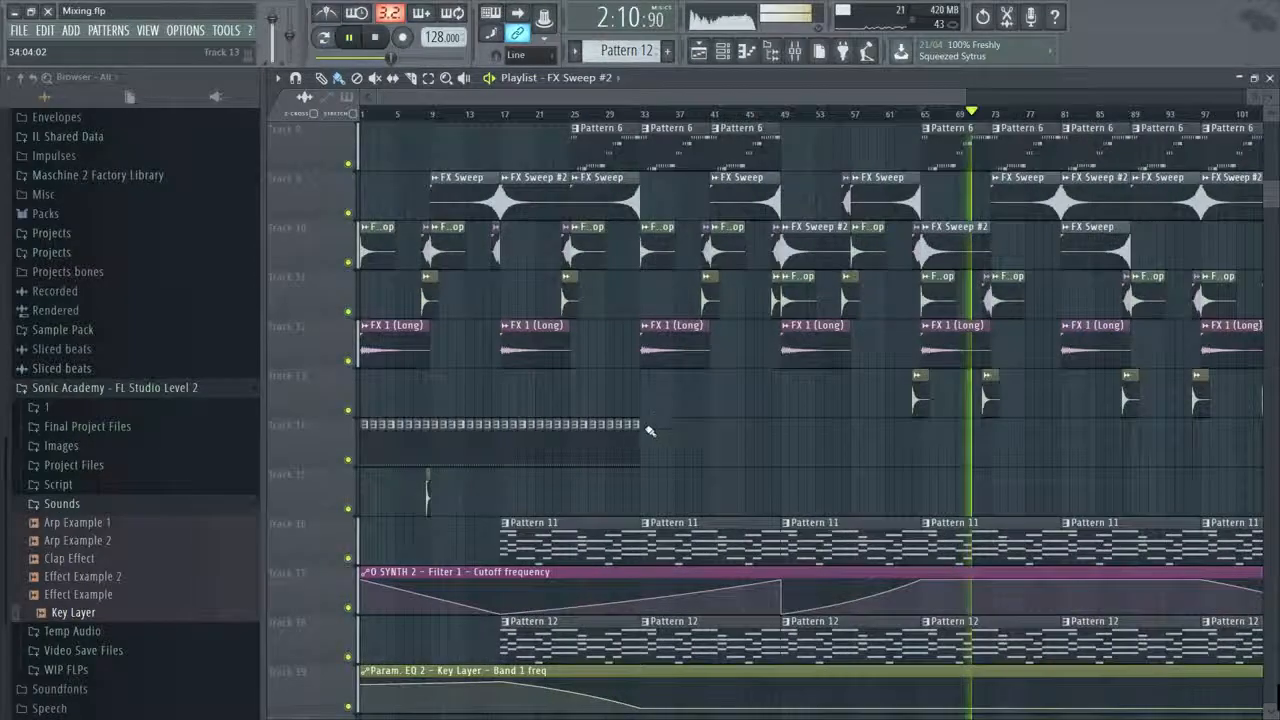
pyautogui.press('space')
pyautogui.moveTo(647, 457); pyautogui.dragTo(1183, 457)
pyautogui.press('space')
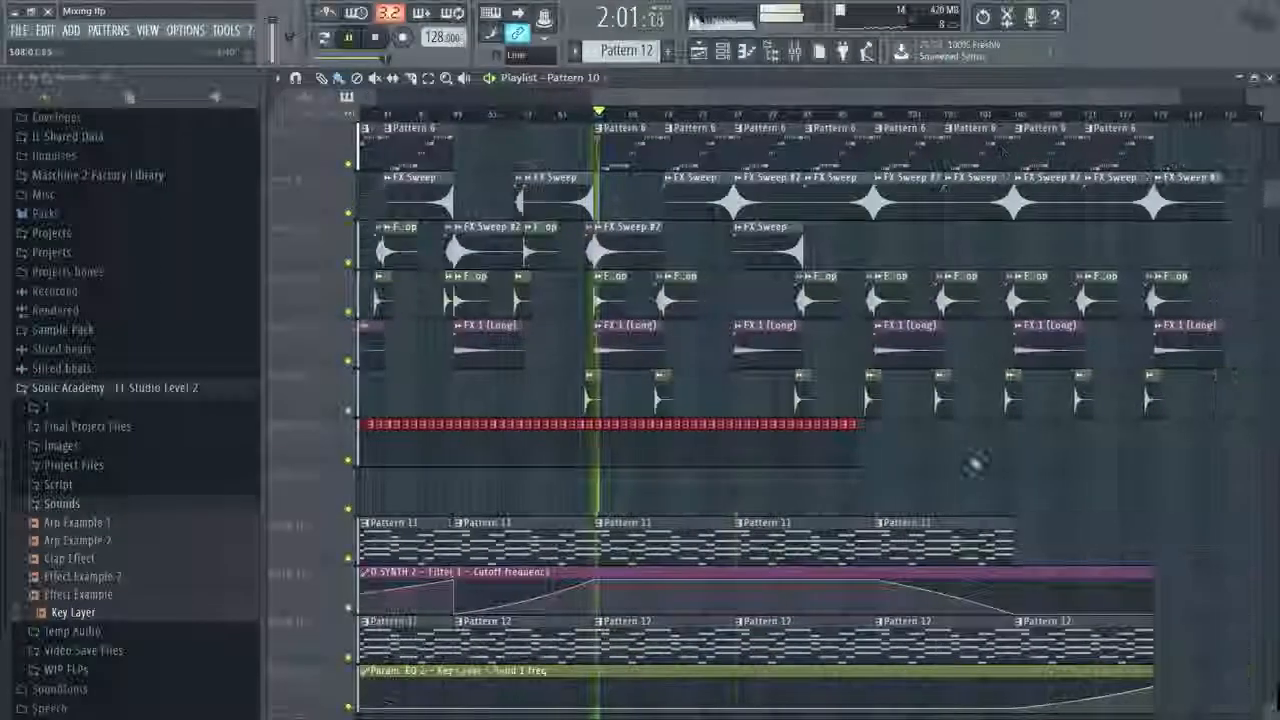
pyautogui.moveTo(864, 464); pyautogui.dragTo(1007, 461)
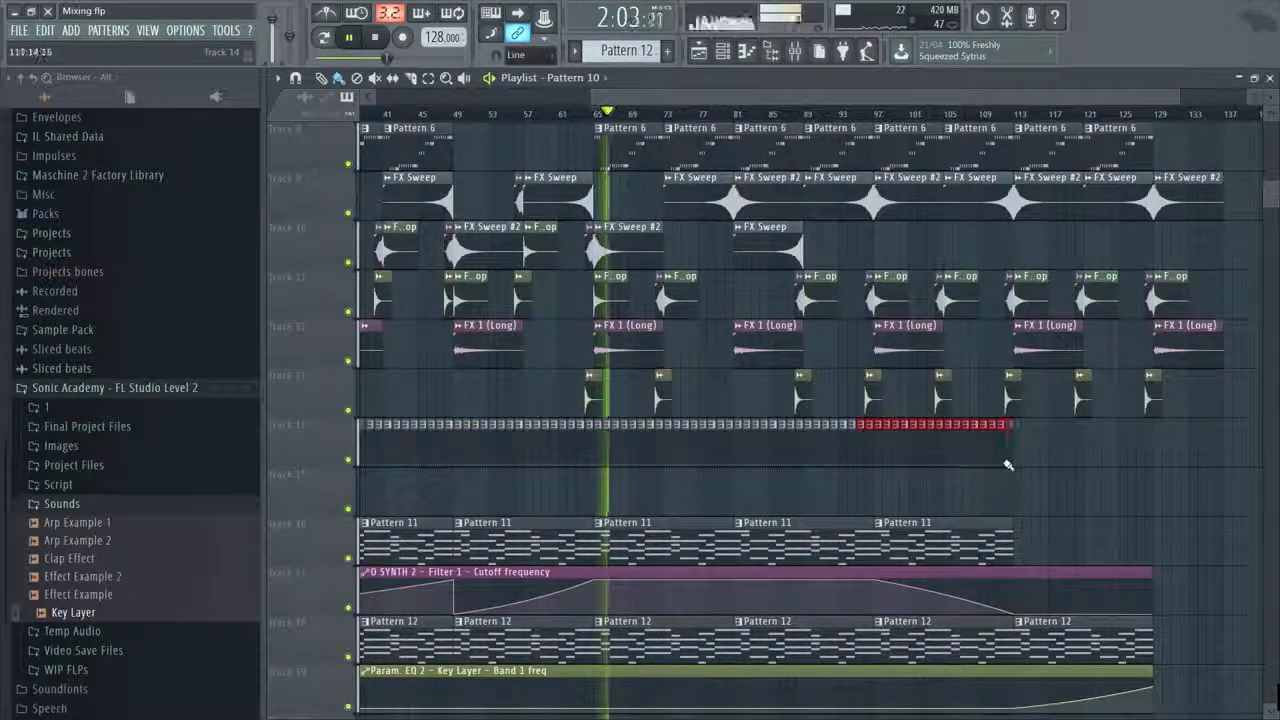
pyautogui.scroll(3, 1007, 461)
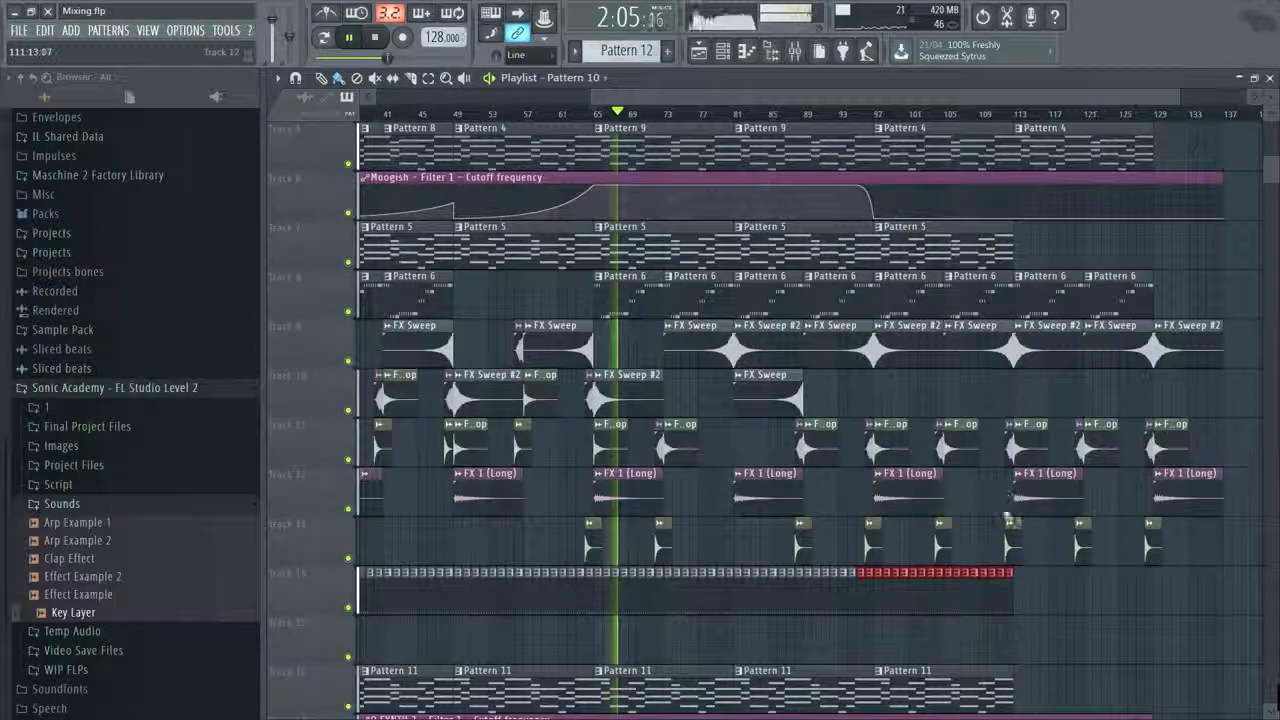
pyautogui.moveTo(1022, 600); pyautogui.dragTo(1152, 604)
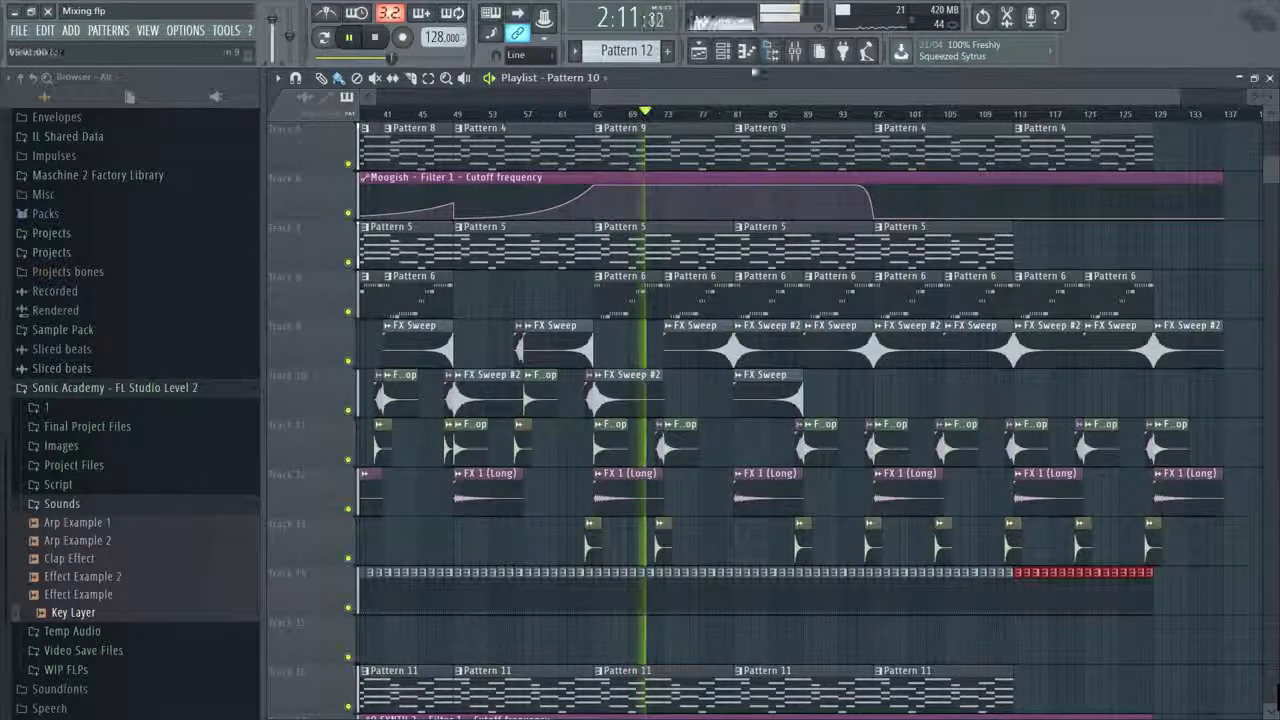
# Open the mixer and lower the Synth track's volume to about -3.6 dB during playback.
pyautogui.click(794, 50)
pyautogui.click(566, 250)
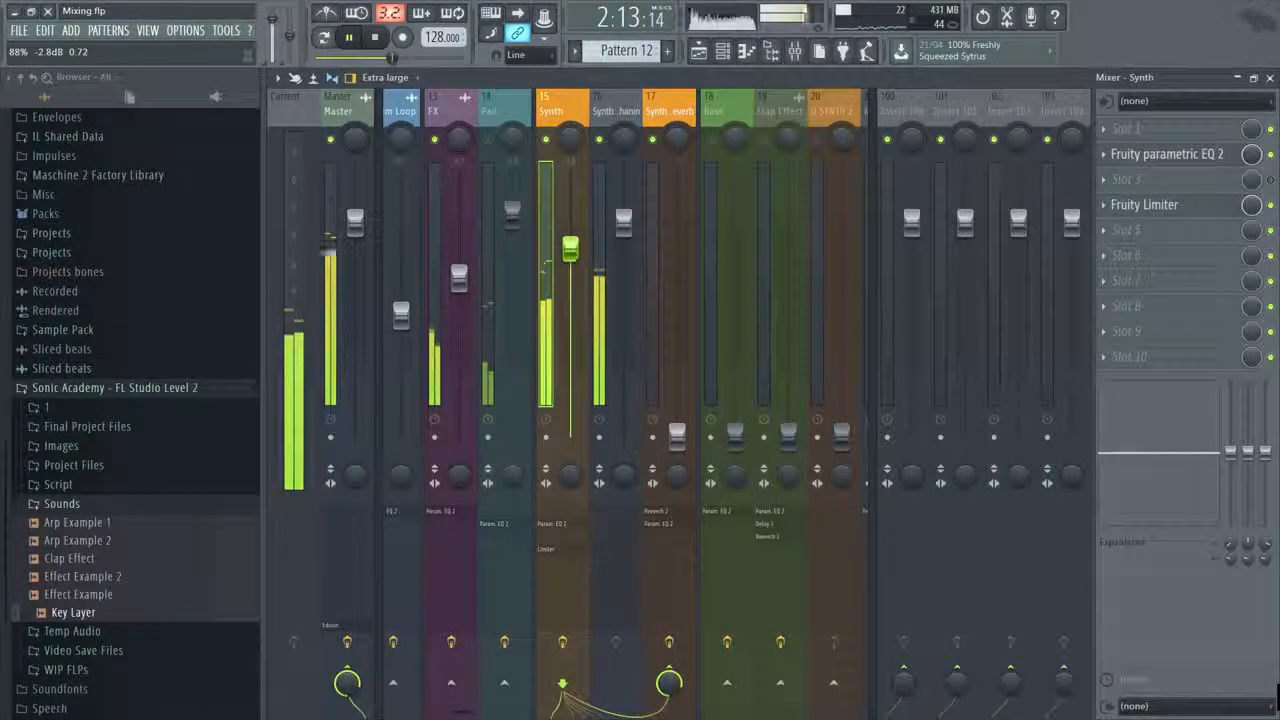
pyautogui.moveTo(570, 248); pyautogui.dragTo(570, 258)
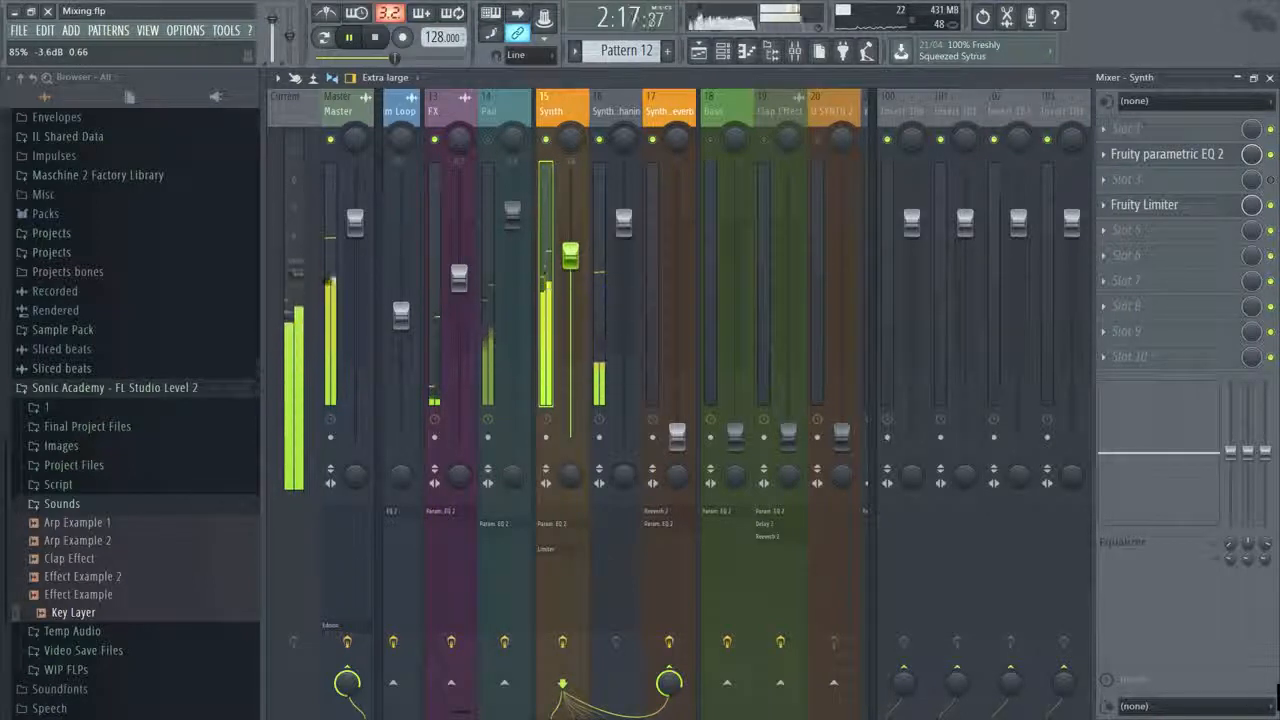
# Bring the O SYNTH 2 track into the mix by raising its volume, and audition it with the other tracks.
pyautogui.click(512, 212)
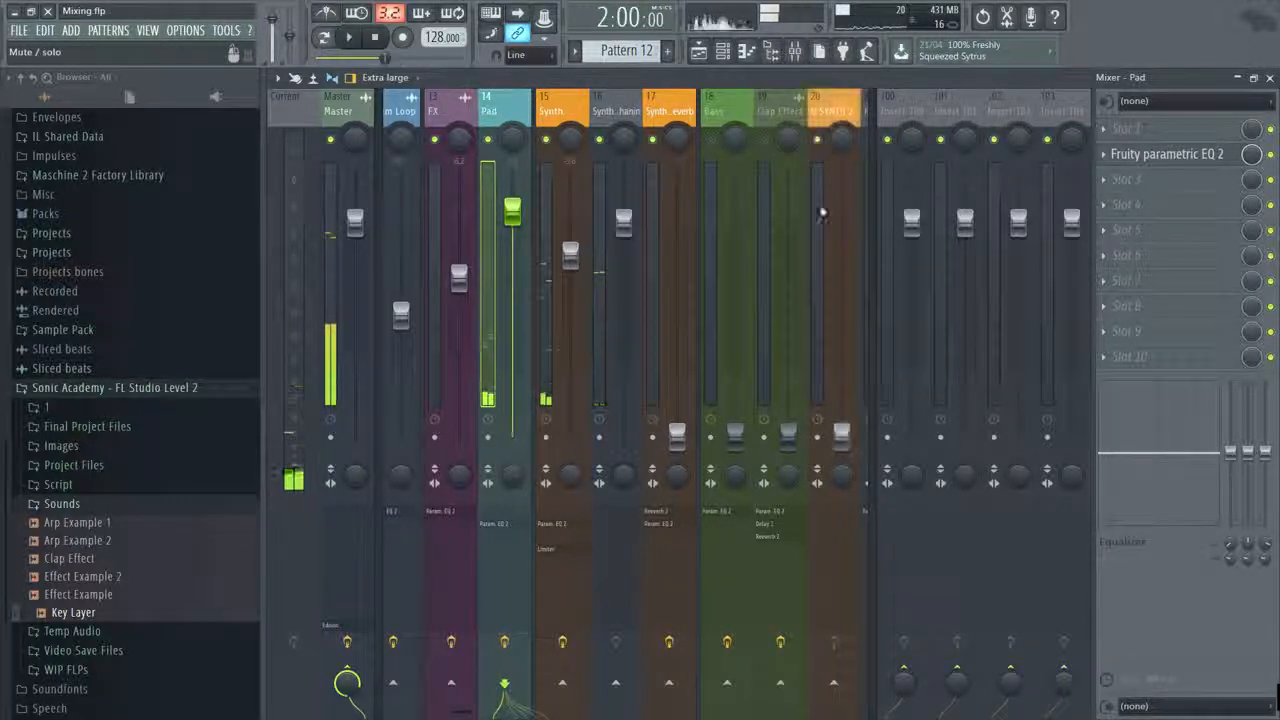
pyautogui.moveTo(841, 436); pyautogui.dragTo(841, 282)
pyautogui.press('space')
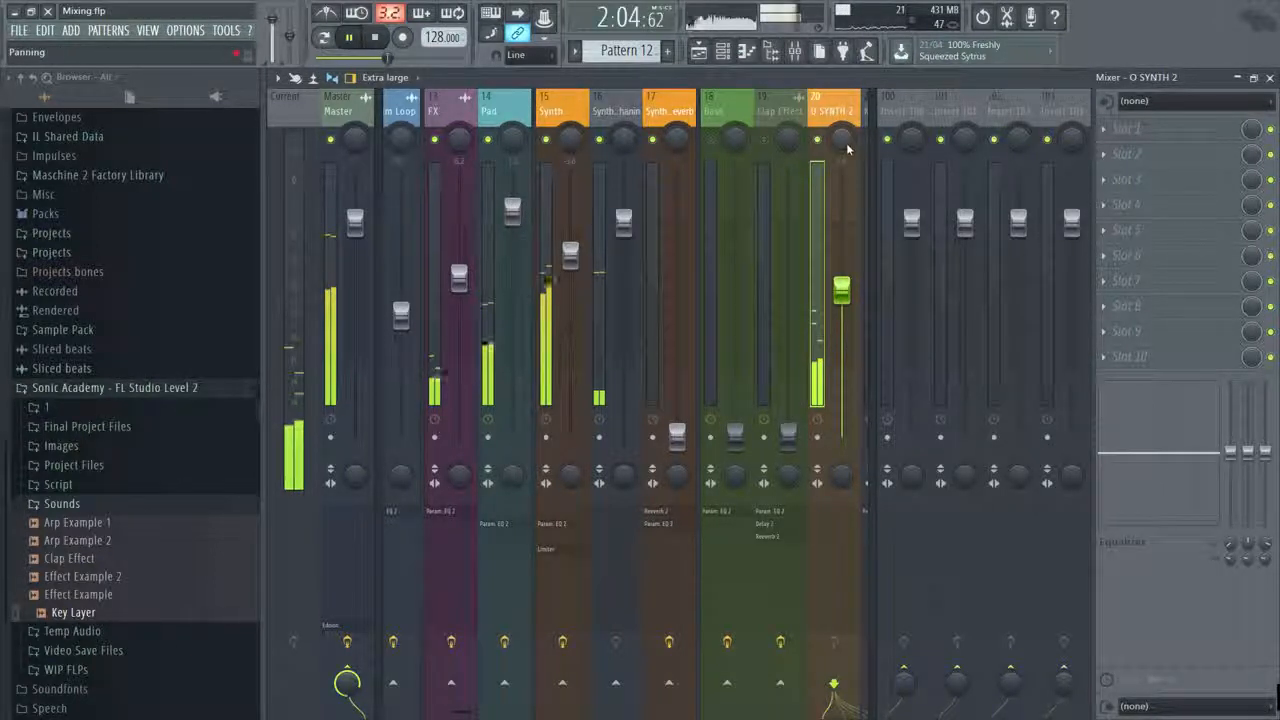
pyautogui.press('space')
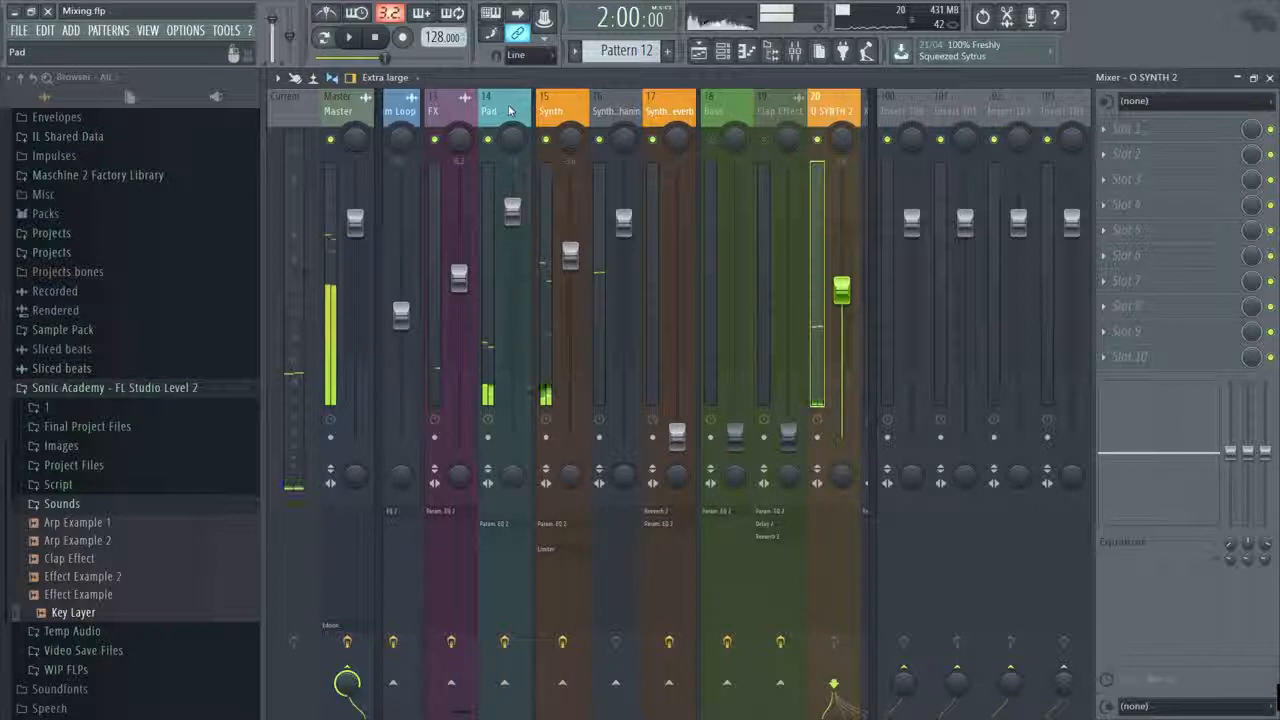
# Pan the Pad 31% left and O SYNTH 2 32% right, and set O SYNTH 2's volume to -7.9 dB.
pyautogui.click(510, 111)
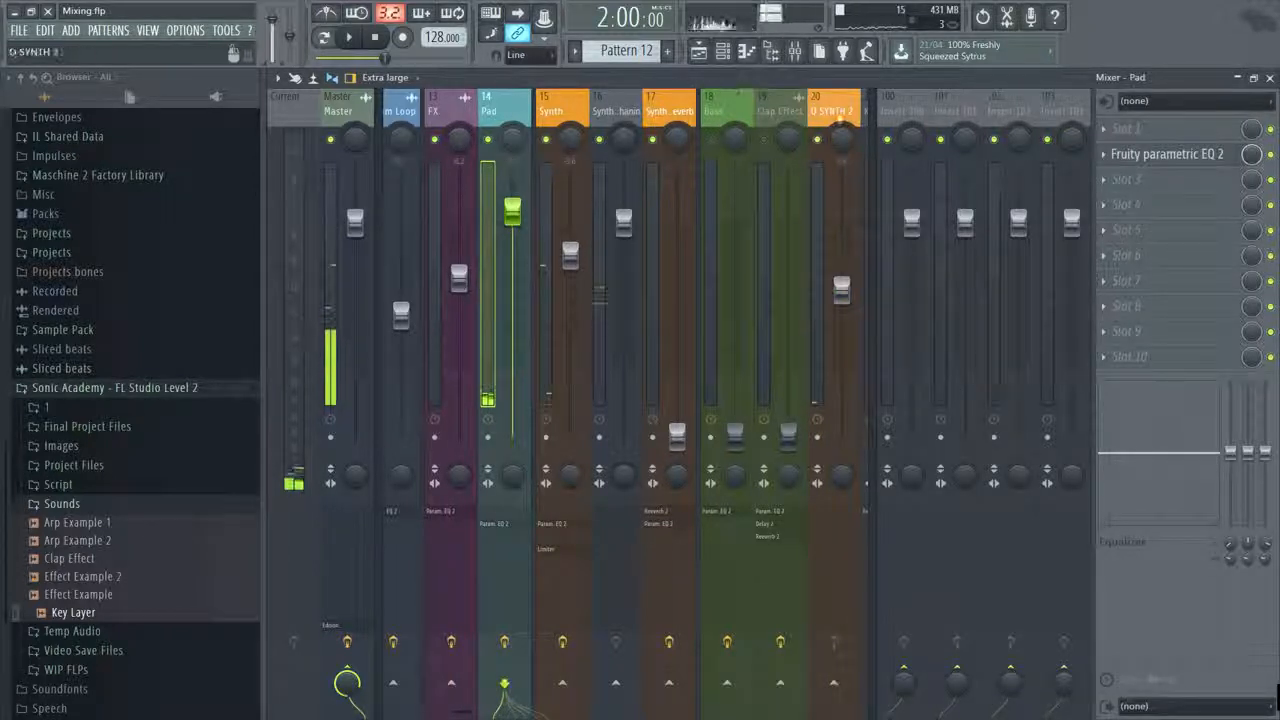
pyautogui.press('space')
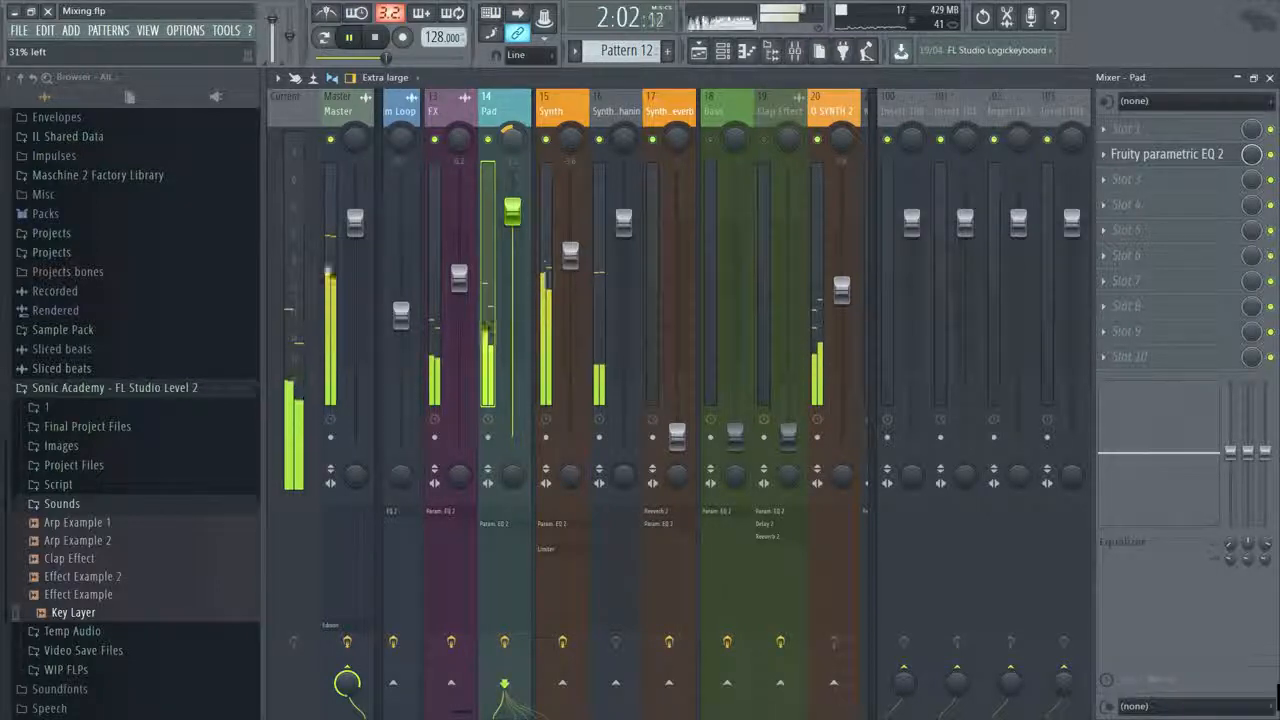
pyautogui.click(843, 134)
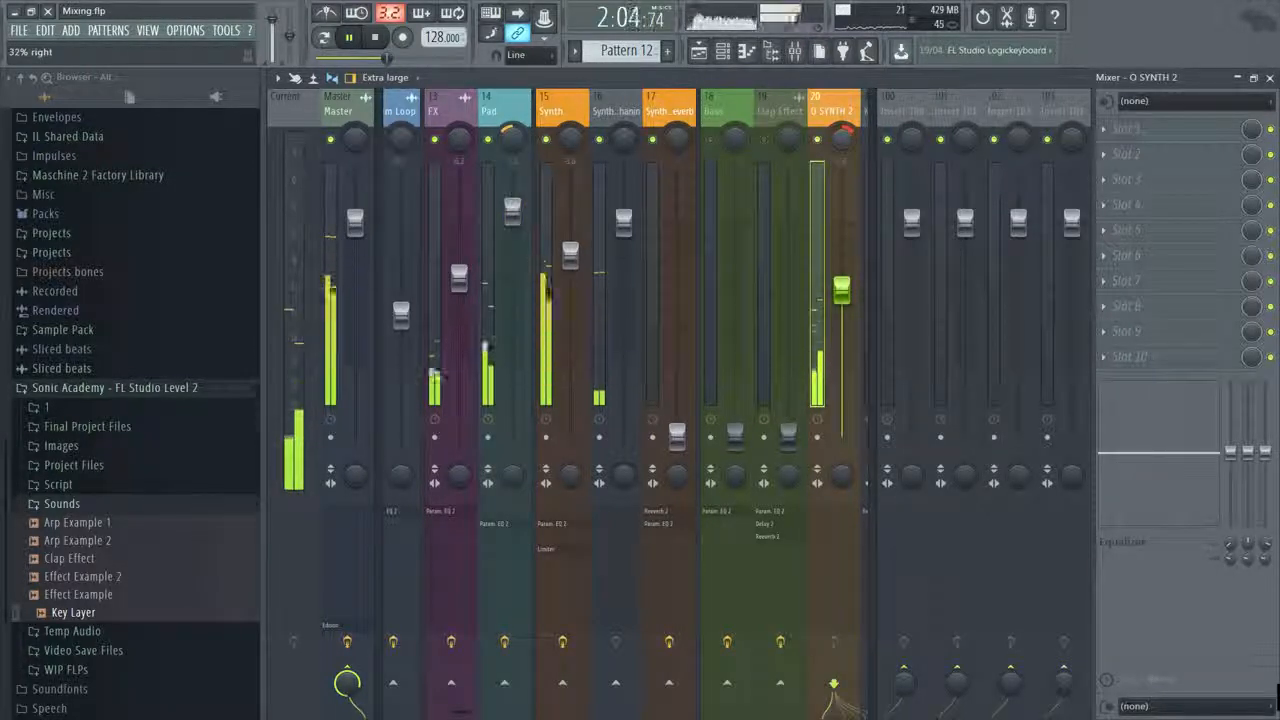
pyautogui.press('space')
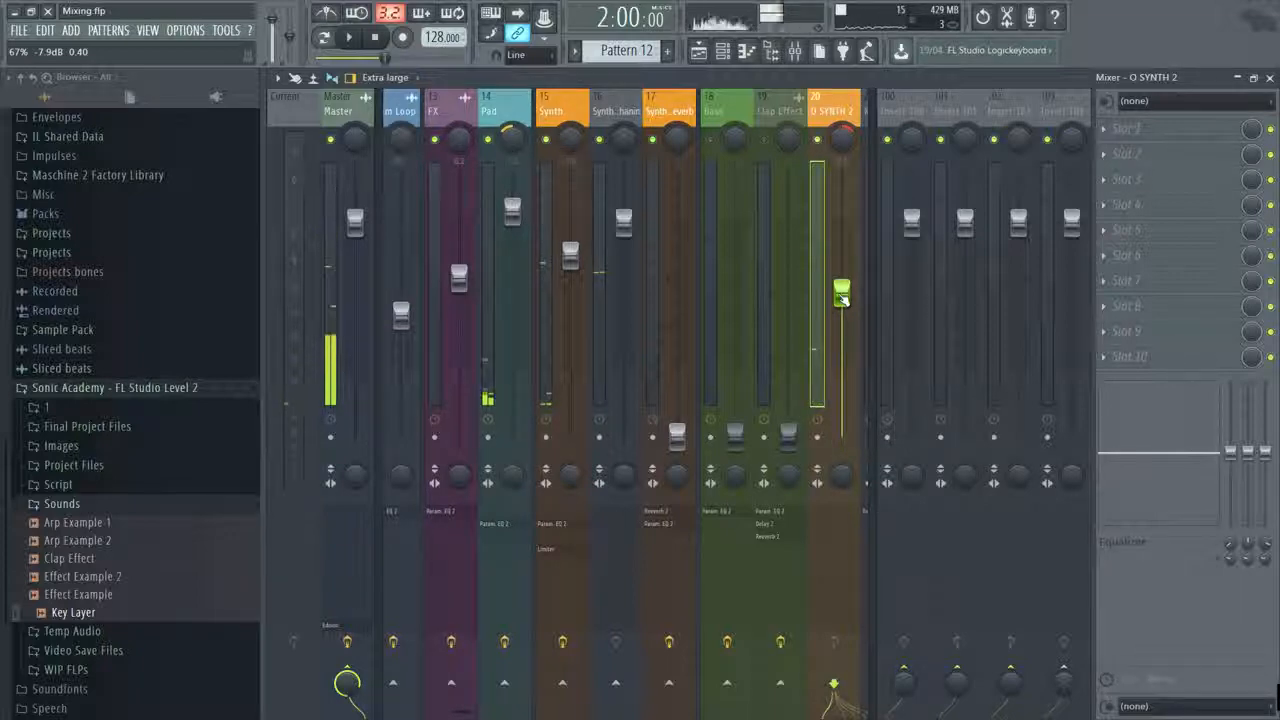
# Add Fruity Parametric EQ 2 to the O SYNTH 2 track and load a preset that rolls off both lows and highs.
pyautogui.click(1106, 150)
pyautogui.click(630, 58)
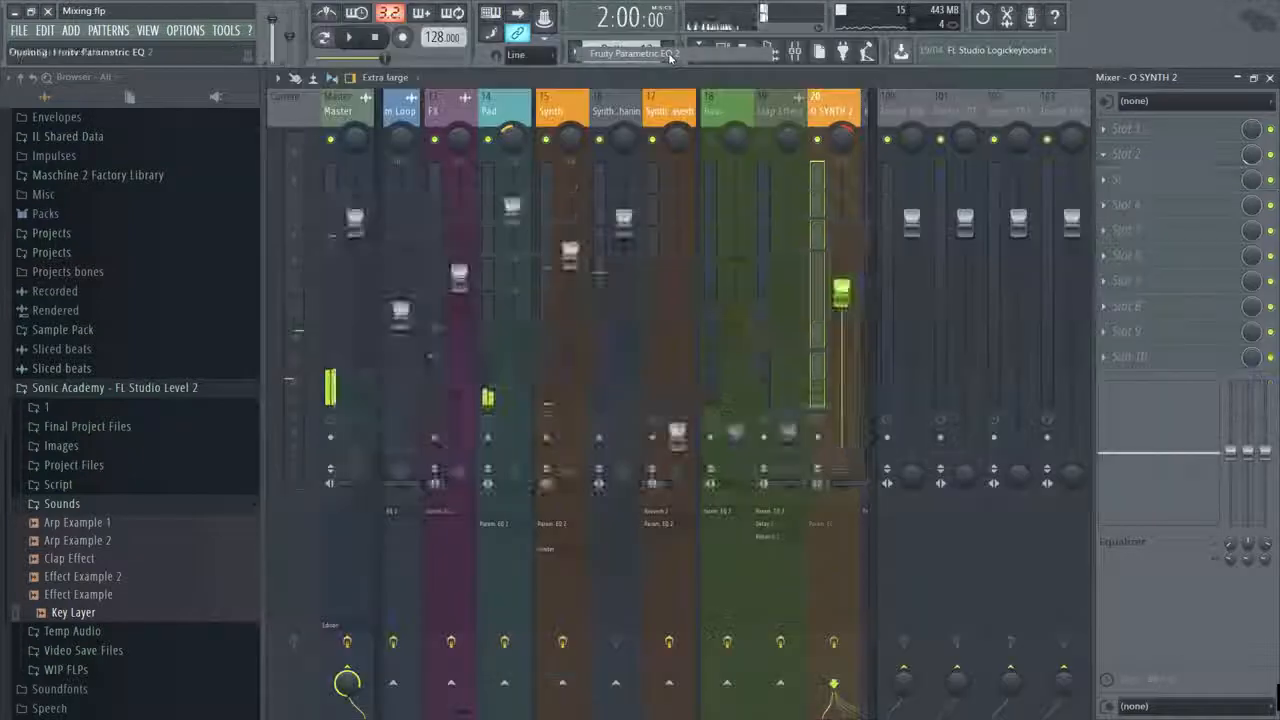
pyautogui.click(345, 203)
pyautogui.moveTo(440, 249)
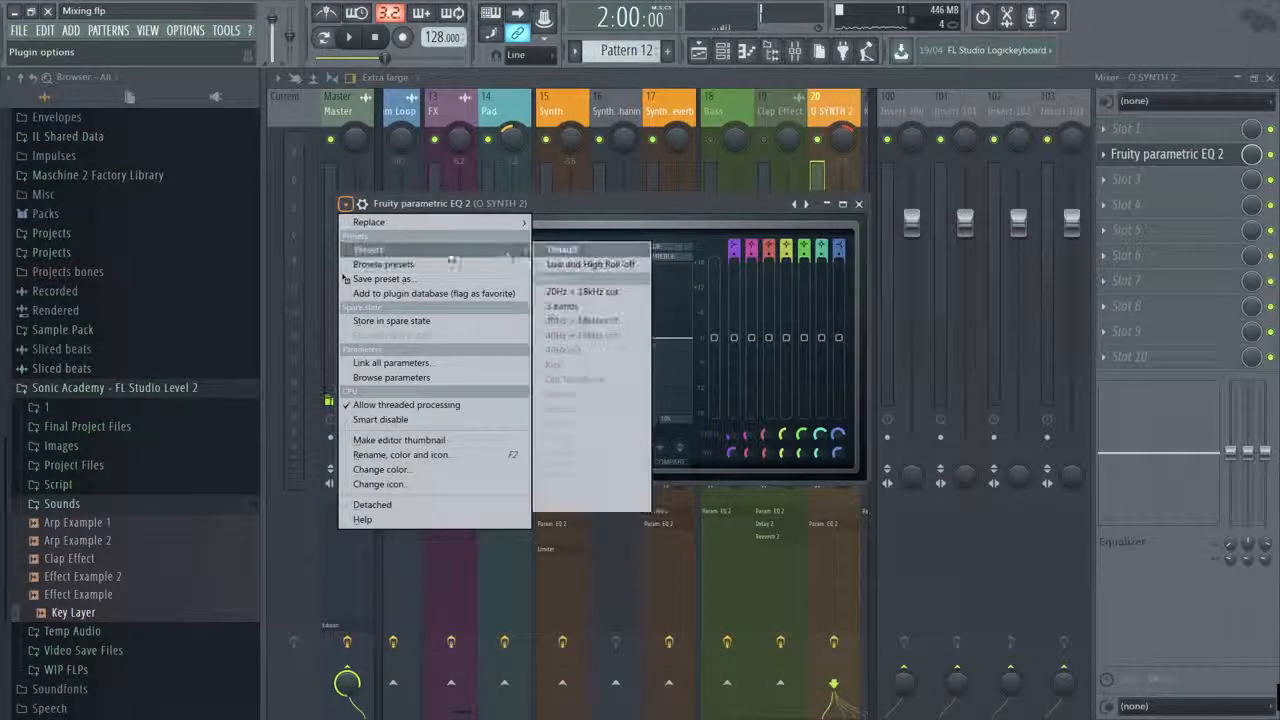
pyautogui.click(562, 250)
pyautogui.press('space')
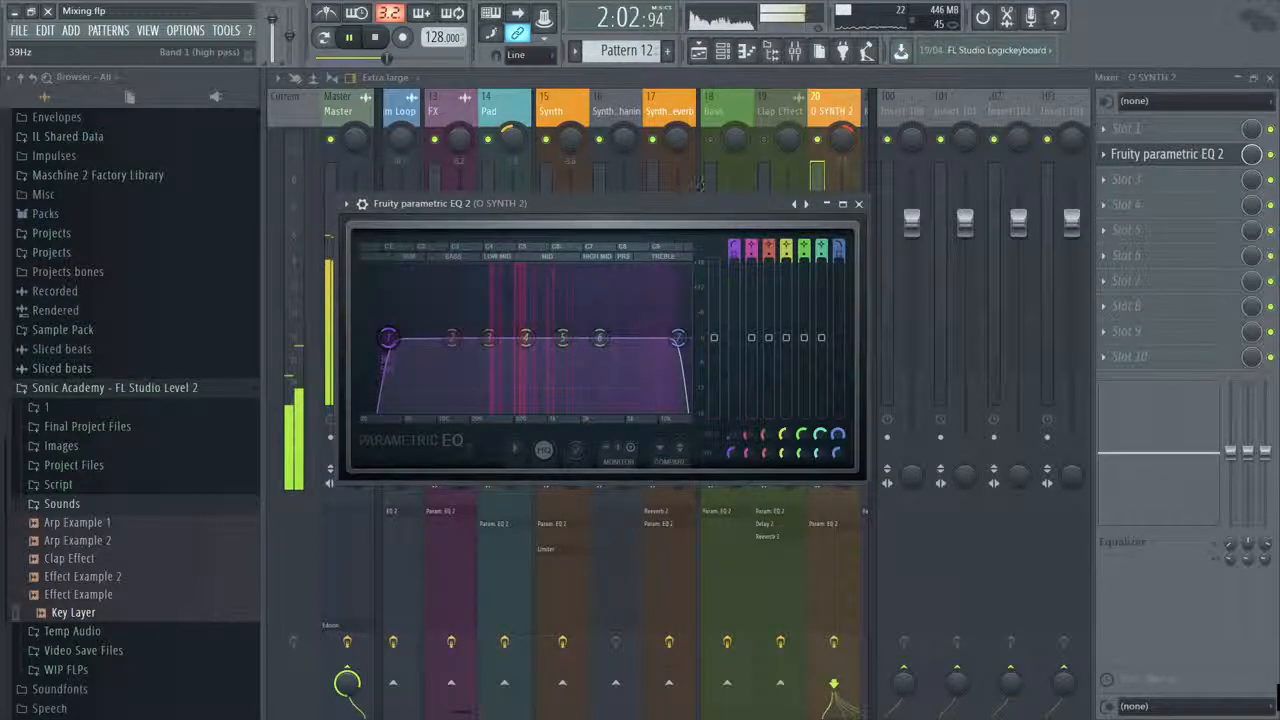
# Raise the high-pass band of O SYNTH 2's EQ to about 135 Hz during playback.
pyautogui.press('space')
pyautogui.click(830, 118)
pyautogui.press('space')
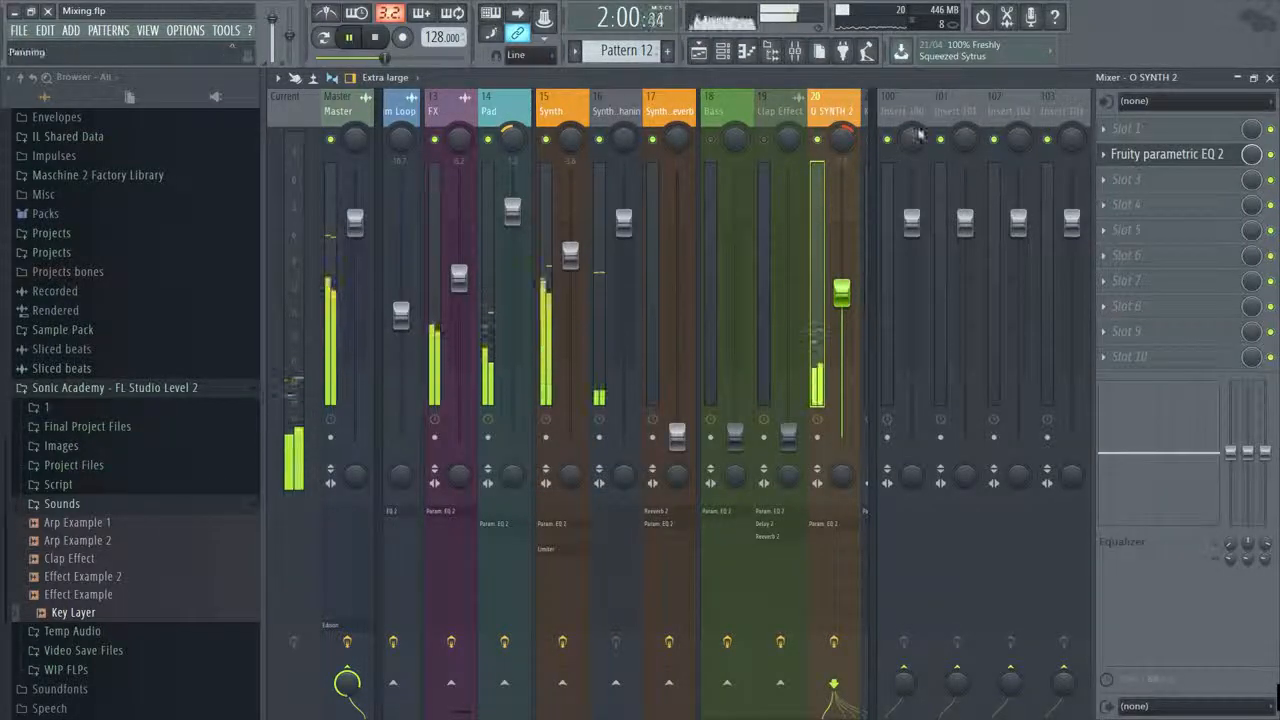
pyautogui.click(1140, 155)
pyautogui.moveTo(384, 357); pyautogui.dragTo(452, 338)
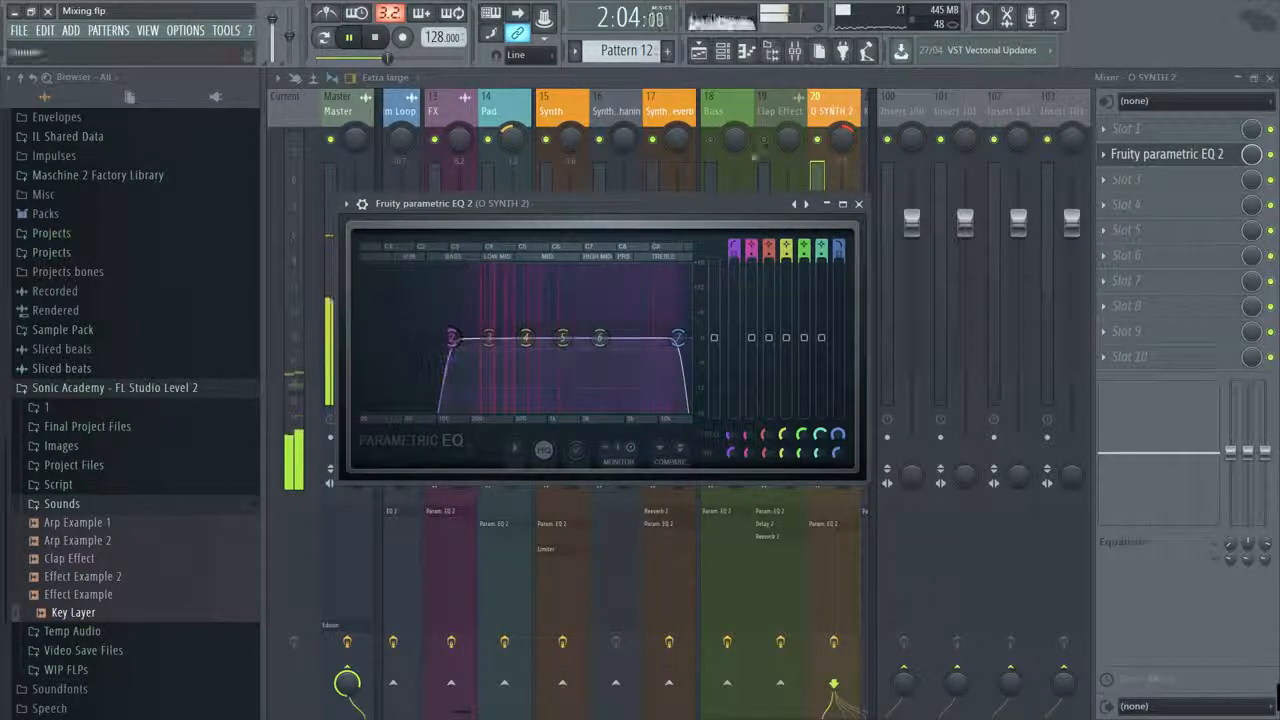
# Solo O SYNTH 2 to move its EQ's band 2 below the high-pass band, audition the low cut, and restore all tracks.
pyautogui.click(820, 147)
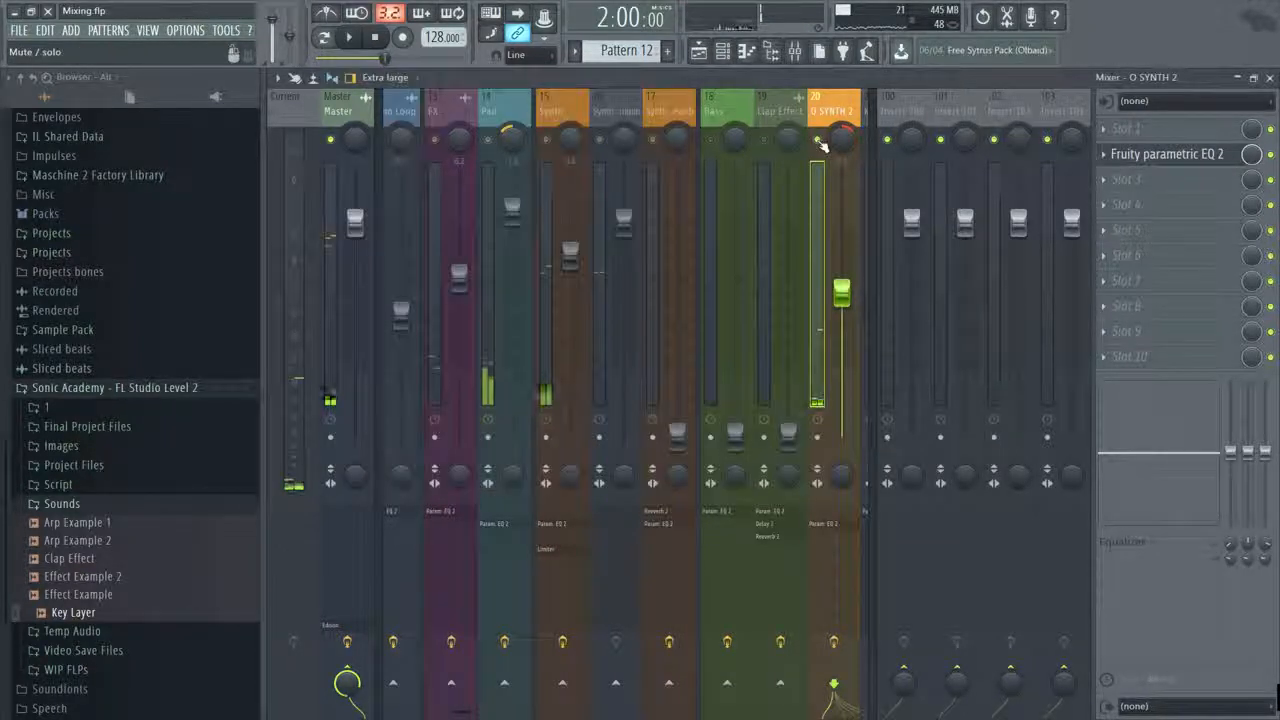
pyautogui.click(1150, 154)
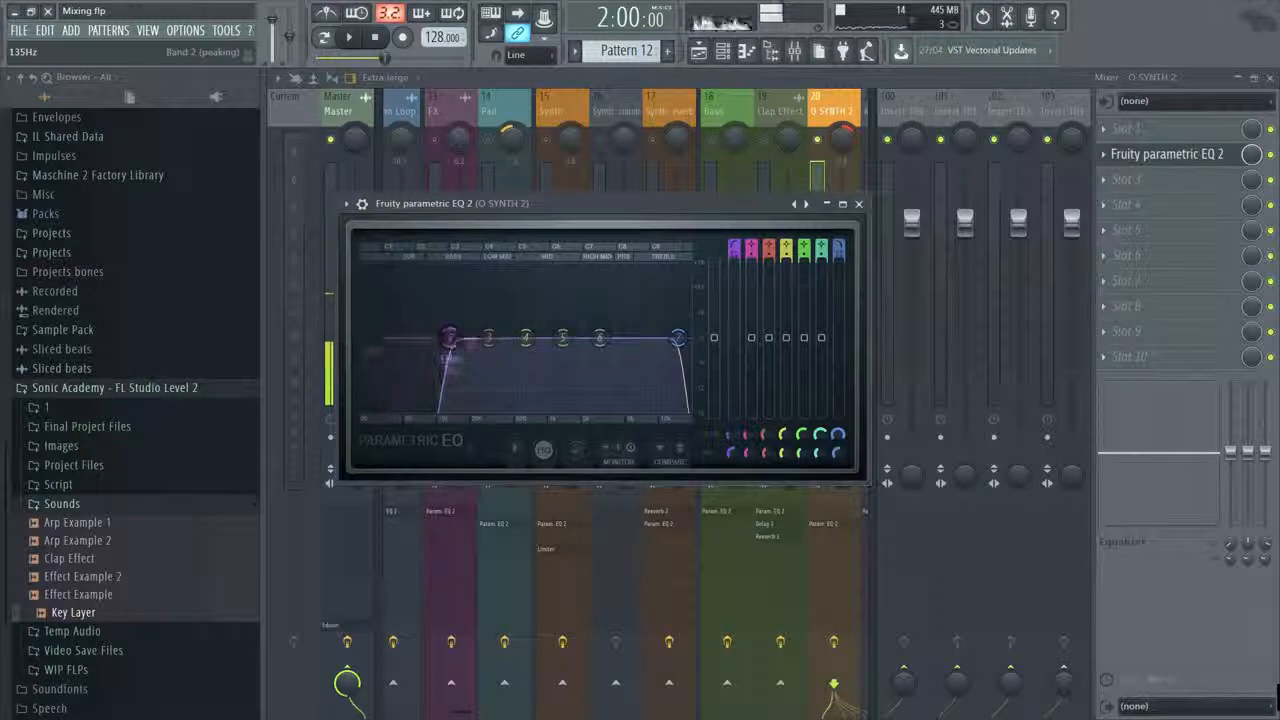
pyautogui.press('space')
pyautogui.moveTo(438, 338); pyautogui.dragTo(376, 338)
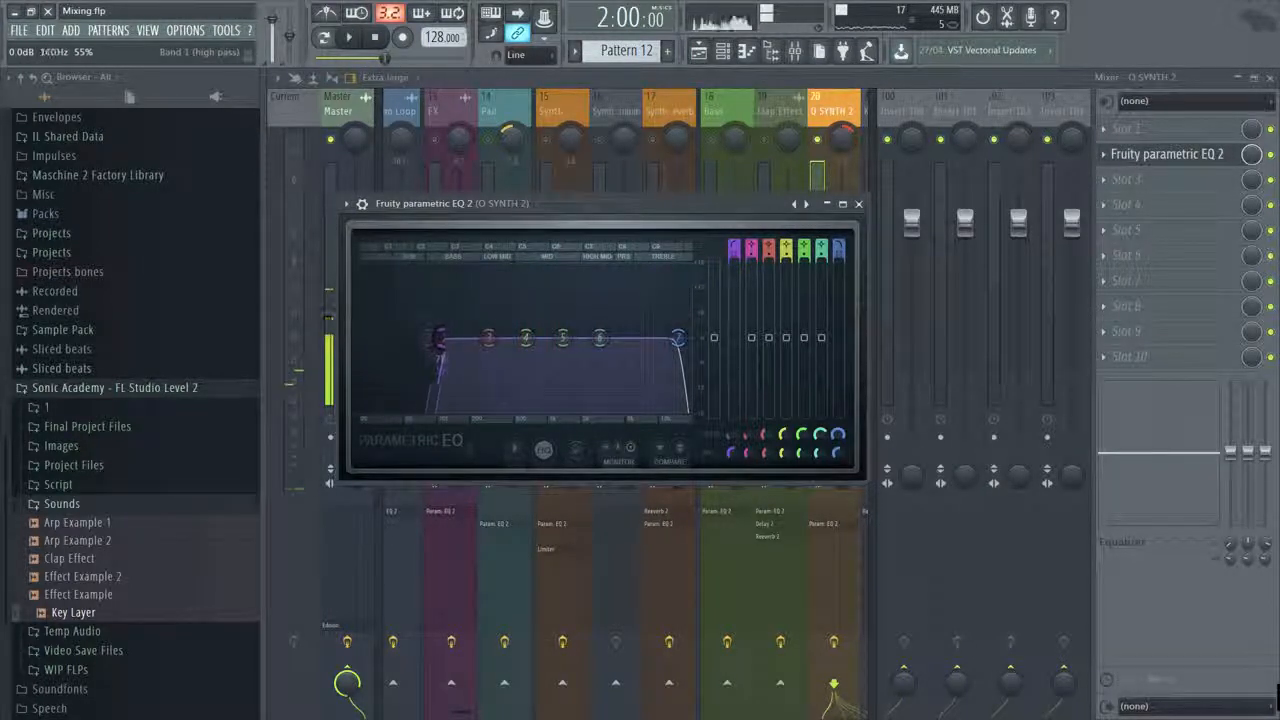
pyautogui.press('space')
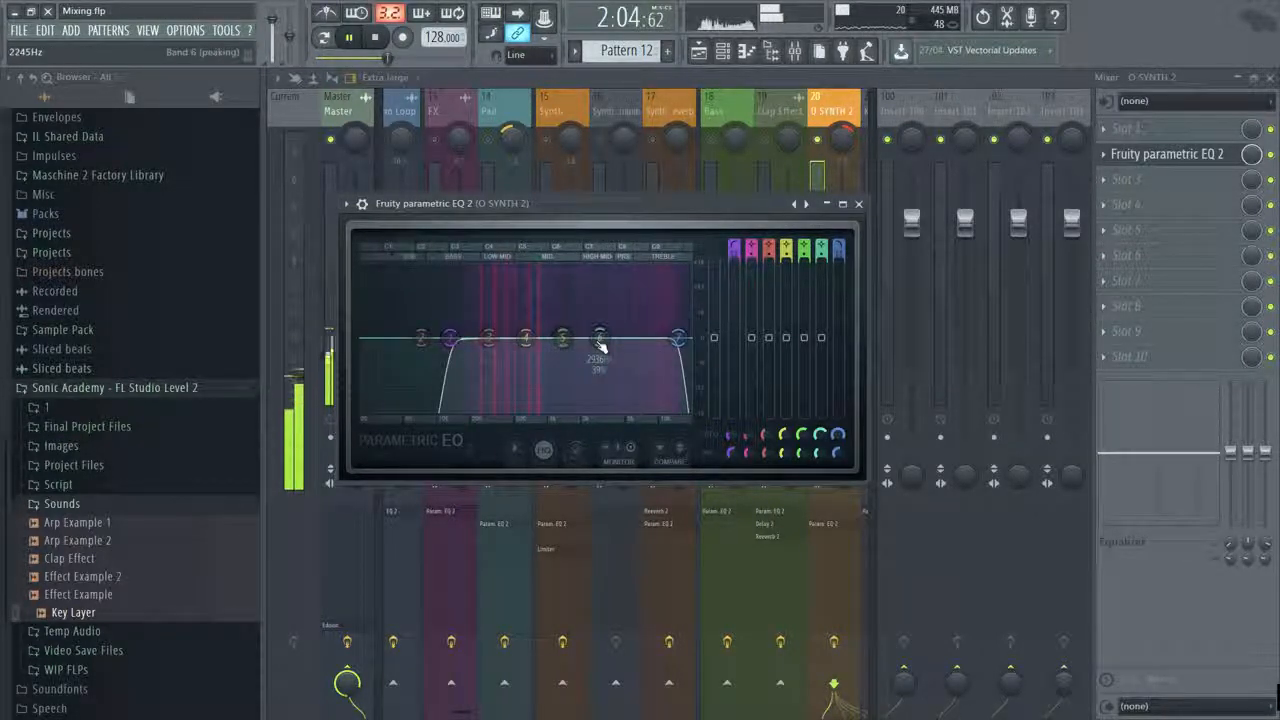
pyautogui.click(862, 206)
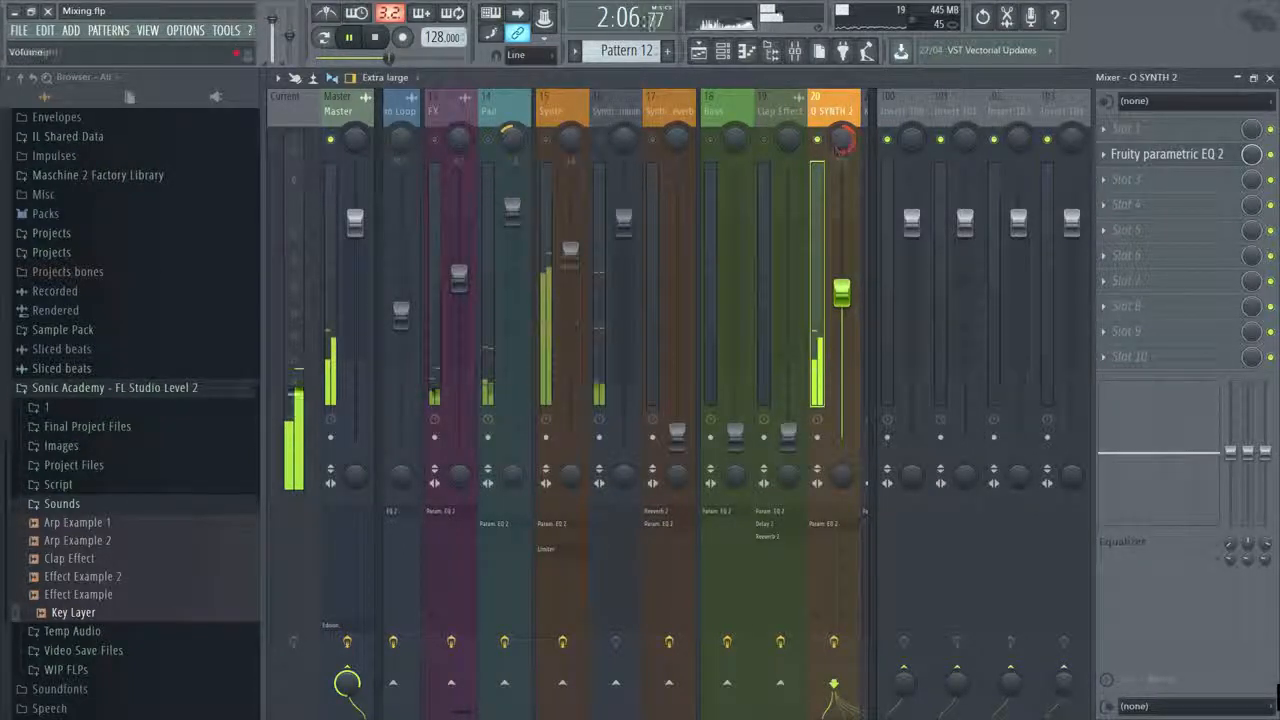
pyautogui.rightClick(818, 141)
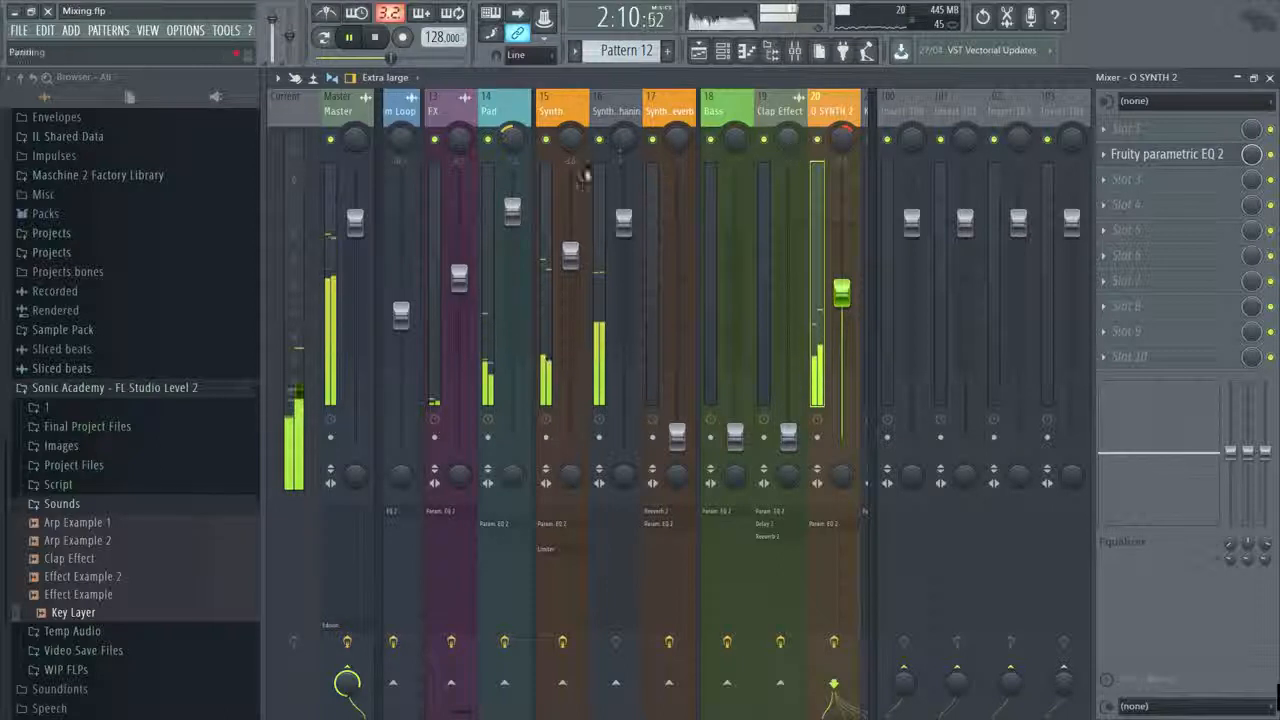
# Set the threshold of the Synth track's Fruity Limiter to about -30.7 dB, close the plugin and replay the section.
pyautogui.click(572, 256)
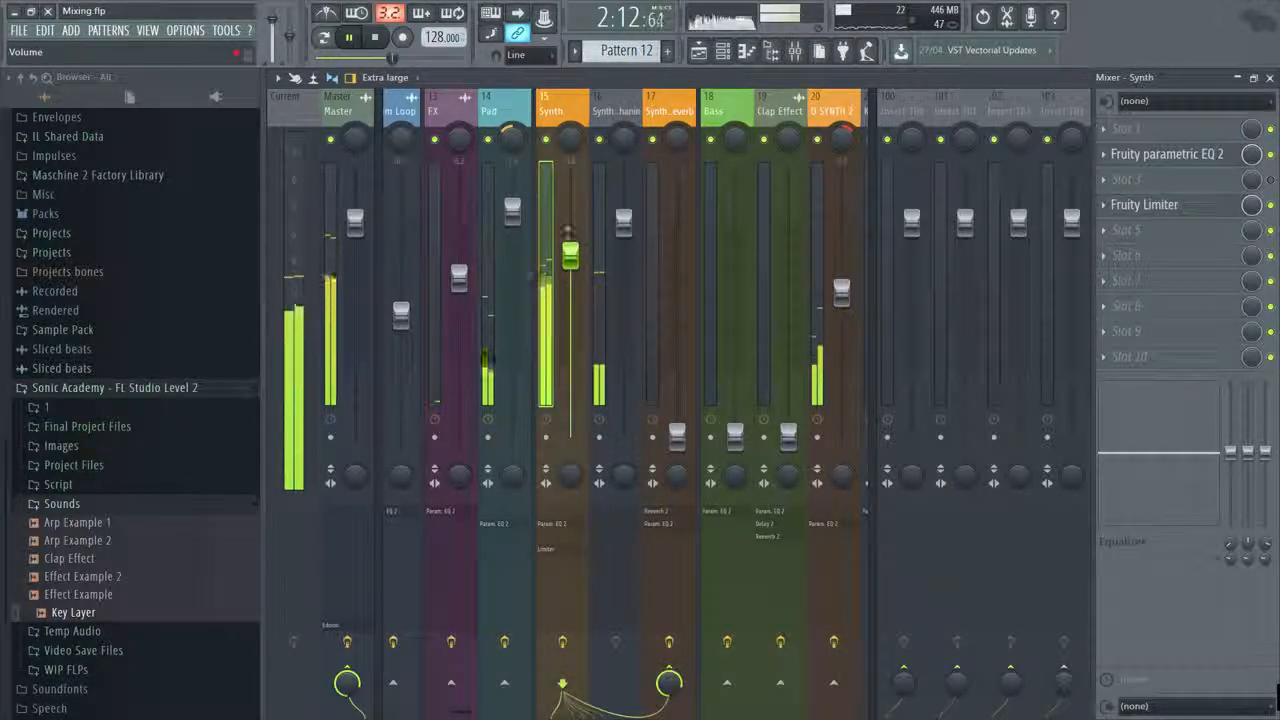
pyautogui.click(1150, 205)
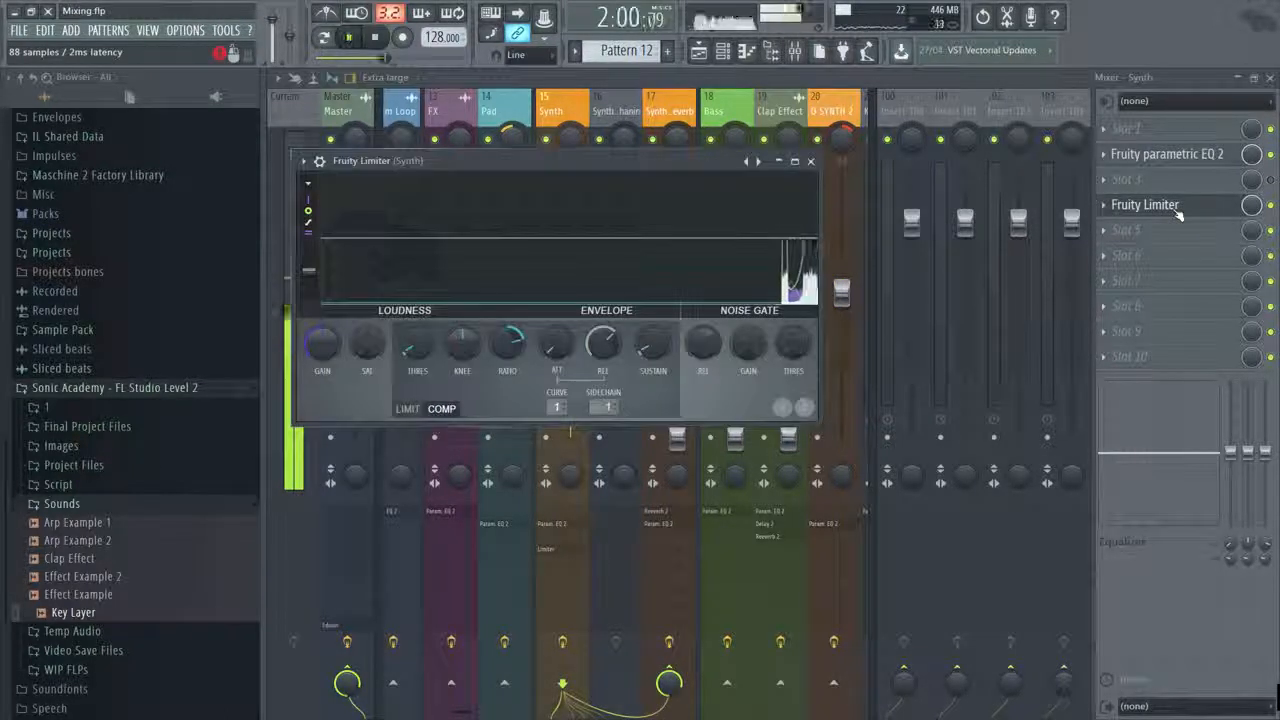
pyautogui.press('space')
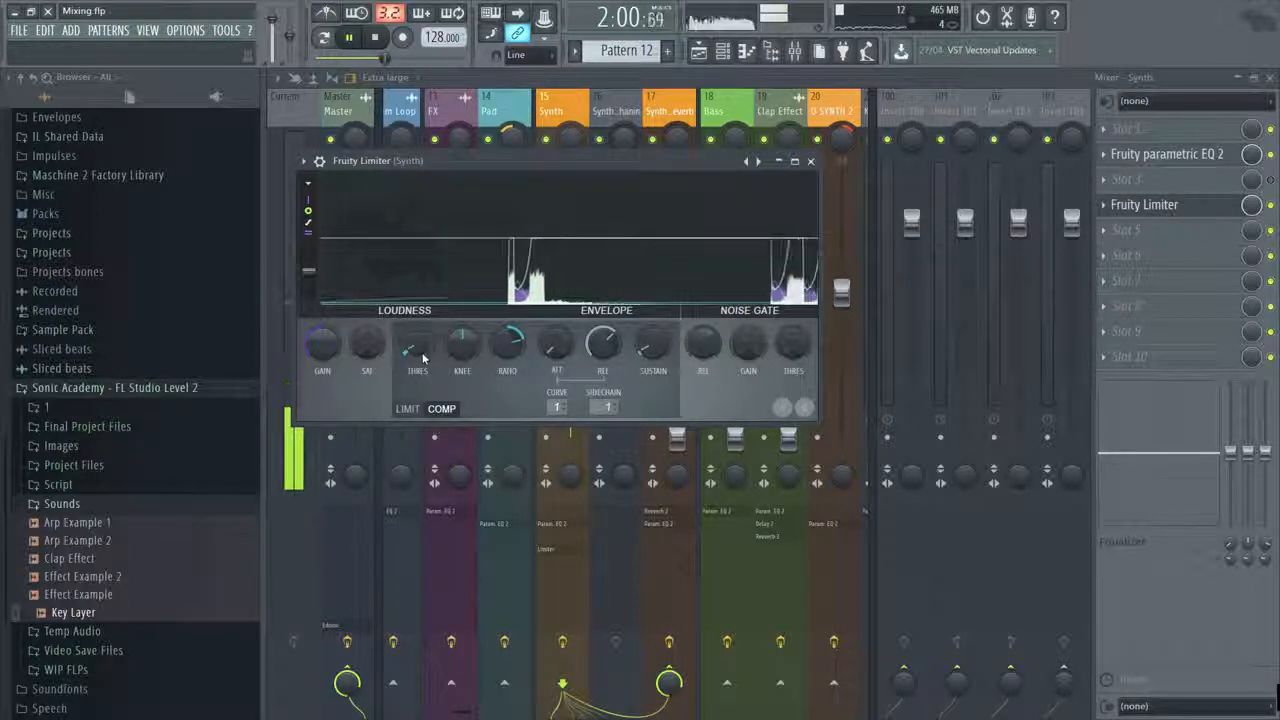
pyautogui.moveTo(422, 358); pyautogui.dragTo(422, 357)
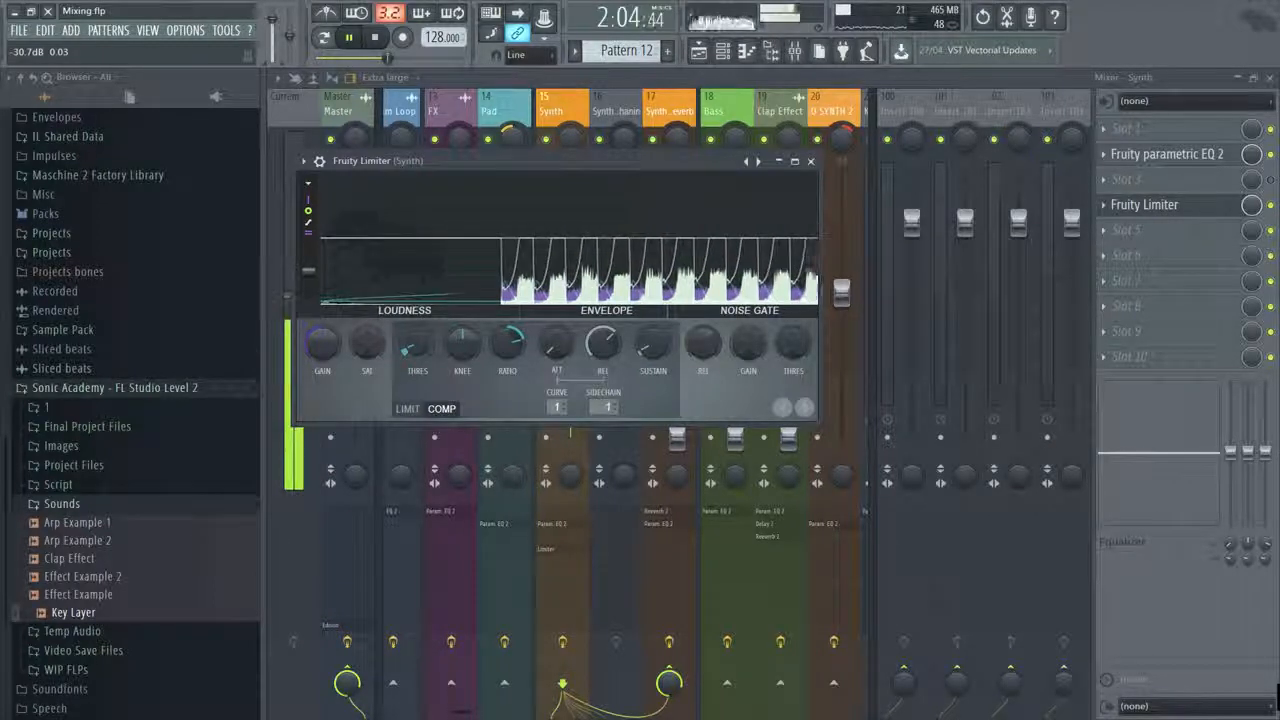
pyautogui.click(811, 160)
pyautogui.press('space')
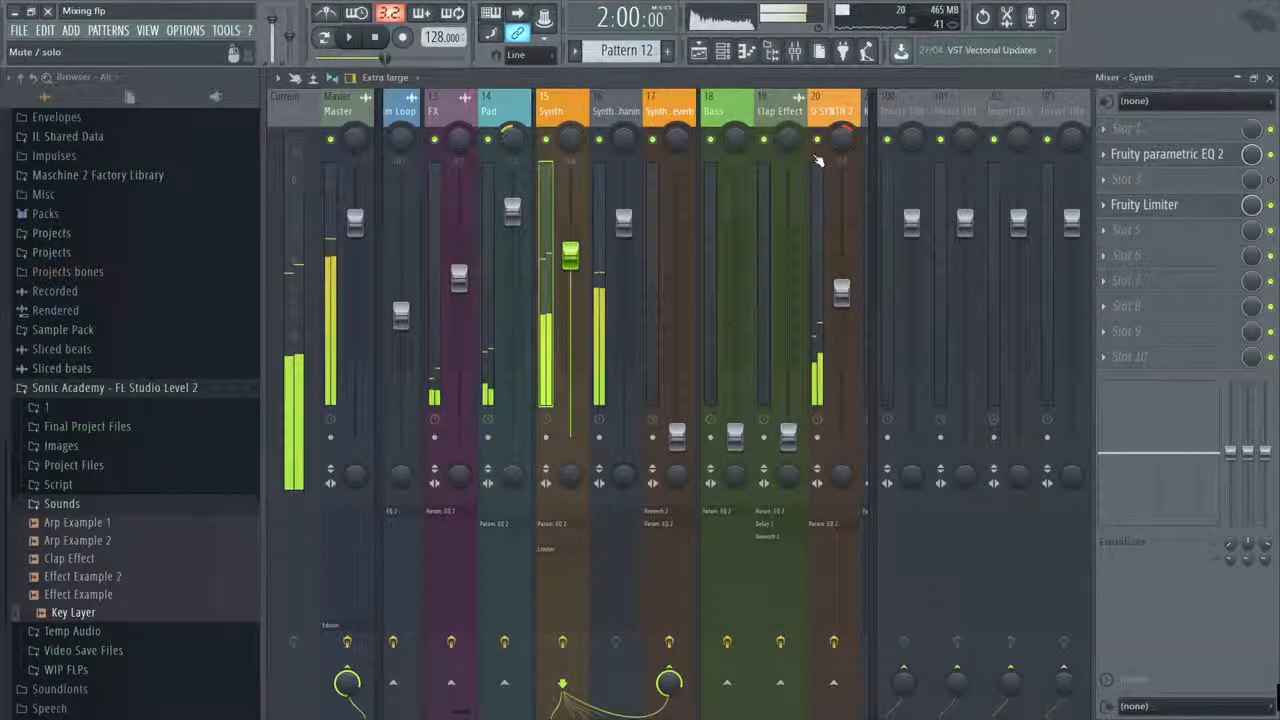
pyautogui.press('space')
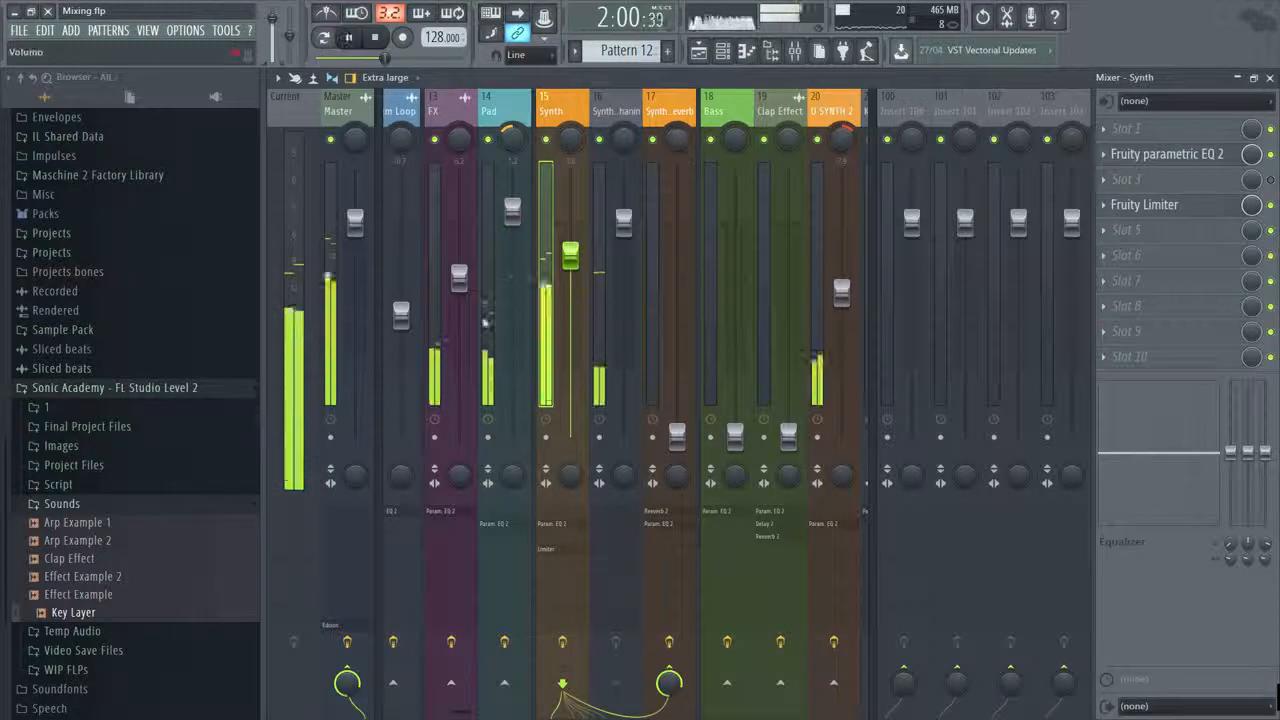
# Raise the FX volume slightly and bring in the Bass track at about -1.8 dB during playback.
pyautogui.moveTo(459, 280); pyautogui.dragTo(459, 271)
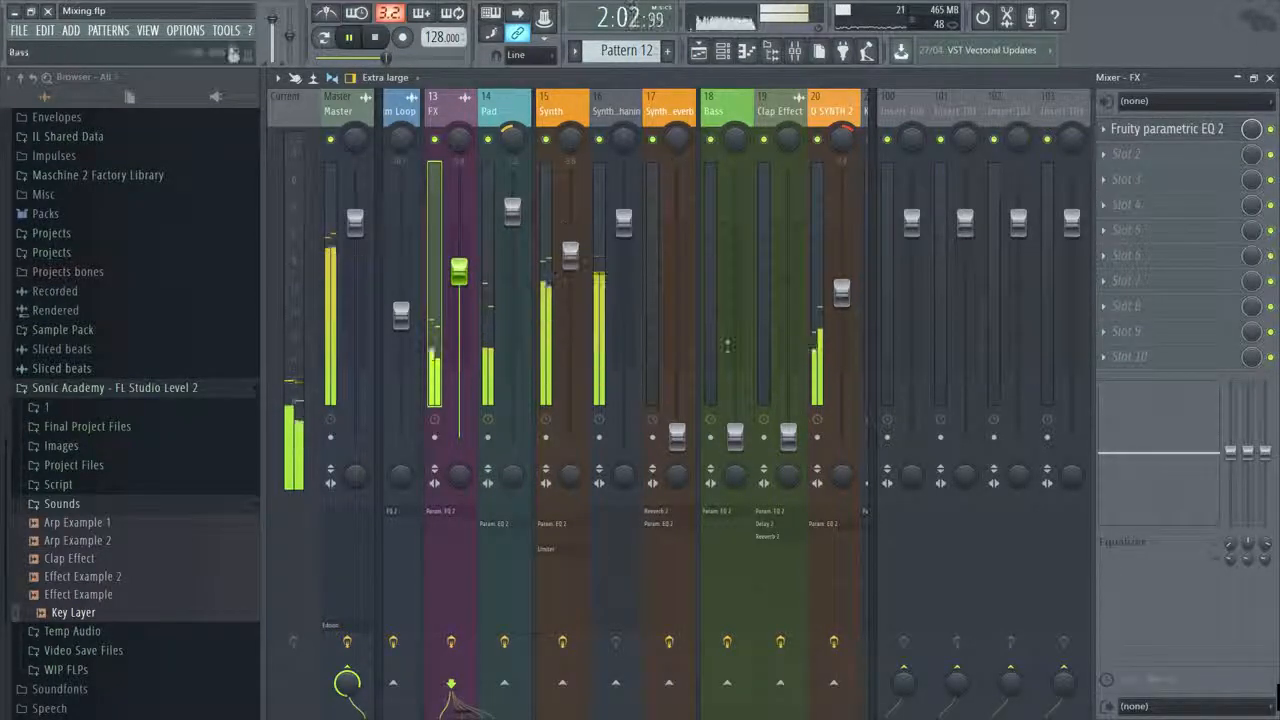
pyautogui.moveTo(735, 437); pyautogui.dragTo(735, 358)
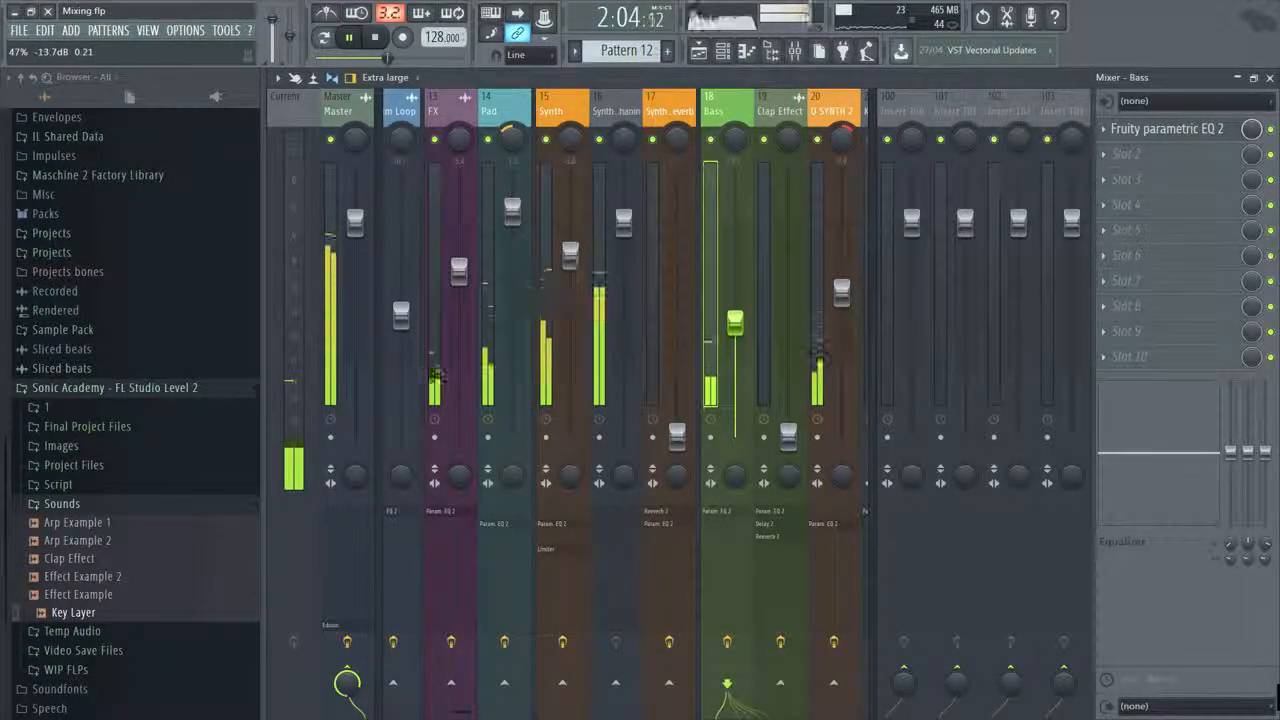
pyautogui.moveTo(735, 298); pyautogui.dragTo(735, 222)
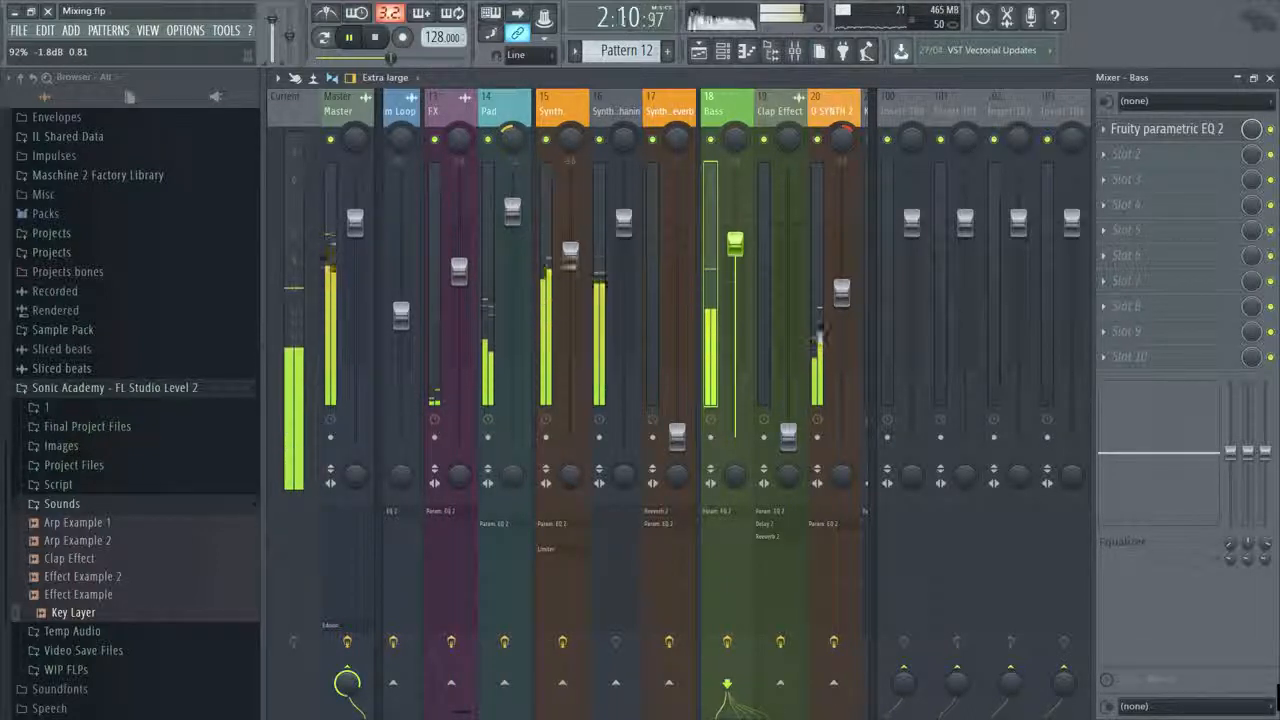
# Lower the Bass track to about -3.7 dB and bring in the Clap Effect track during playback.
pyautogui.moveTo(735, 252); pyautogui.dragTo(735, 256)
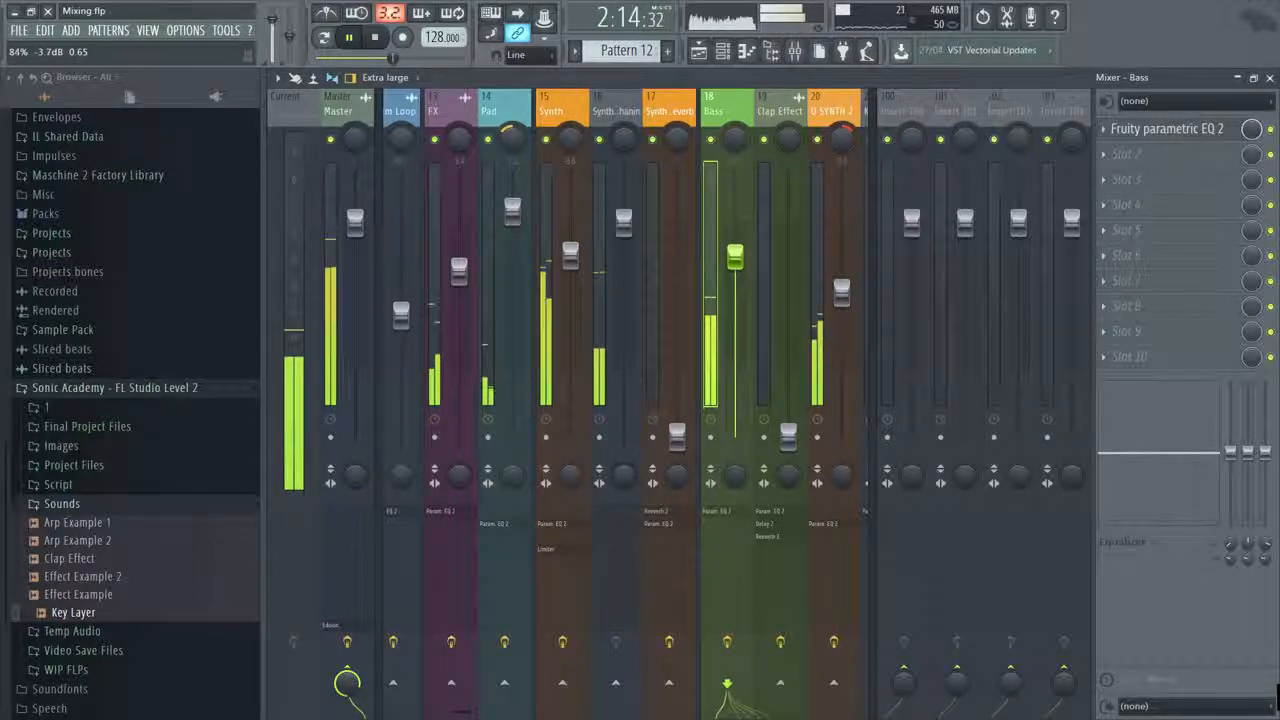
pyautogui.moveTo(788, 436); pyautogui.dragTo(788, 281)
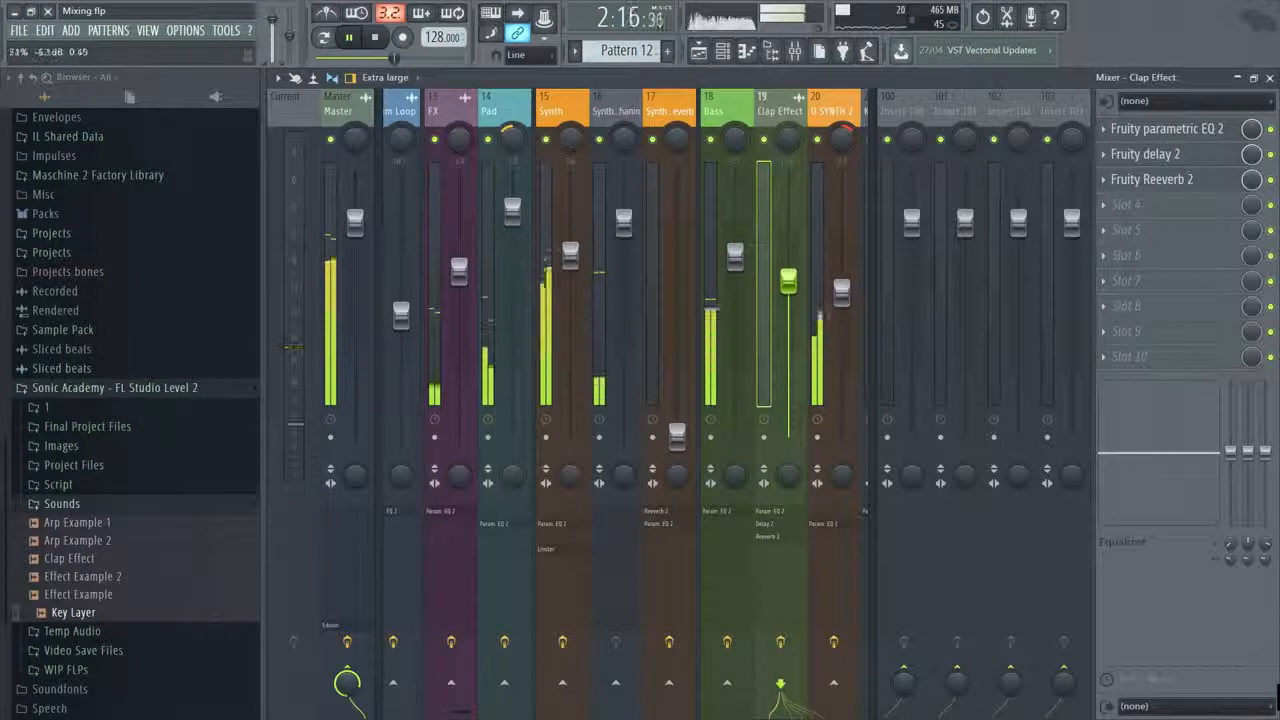
pyautogui.hscroll(4, 482, 707)
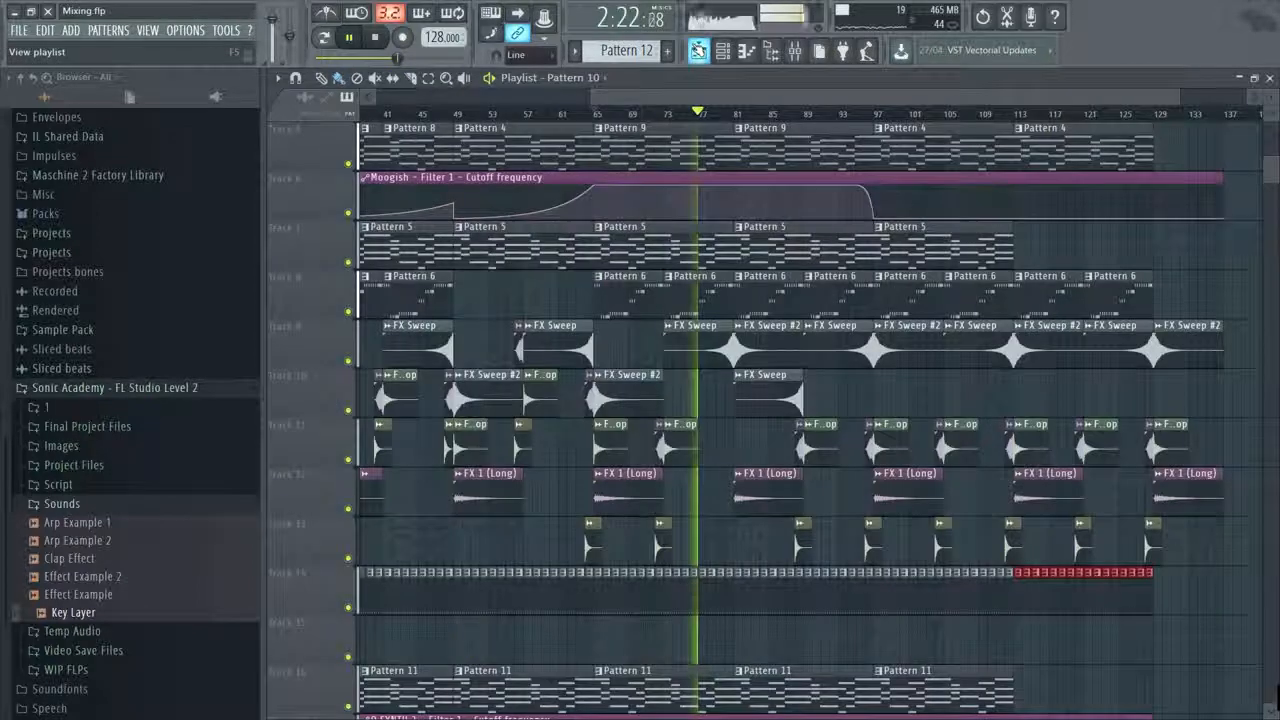
# Try to add an FX Drop 2 clip on Track 13 of the playlist shortly before bar 81.
pyautogui.press('F5')
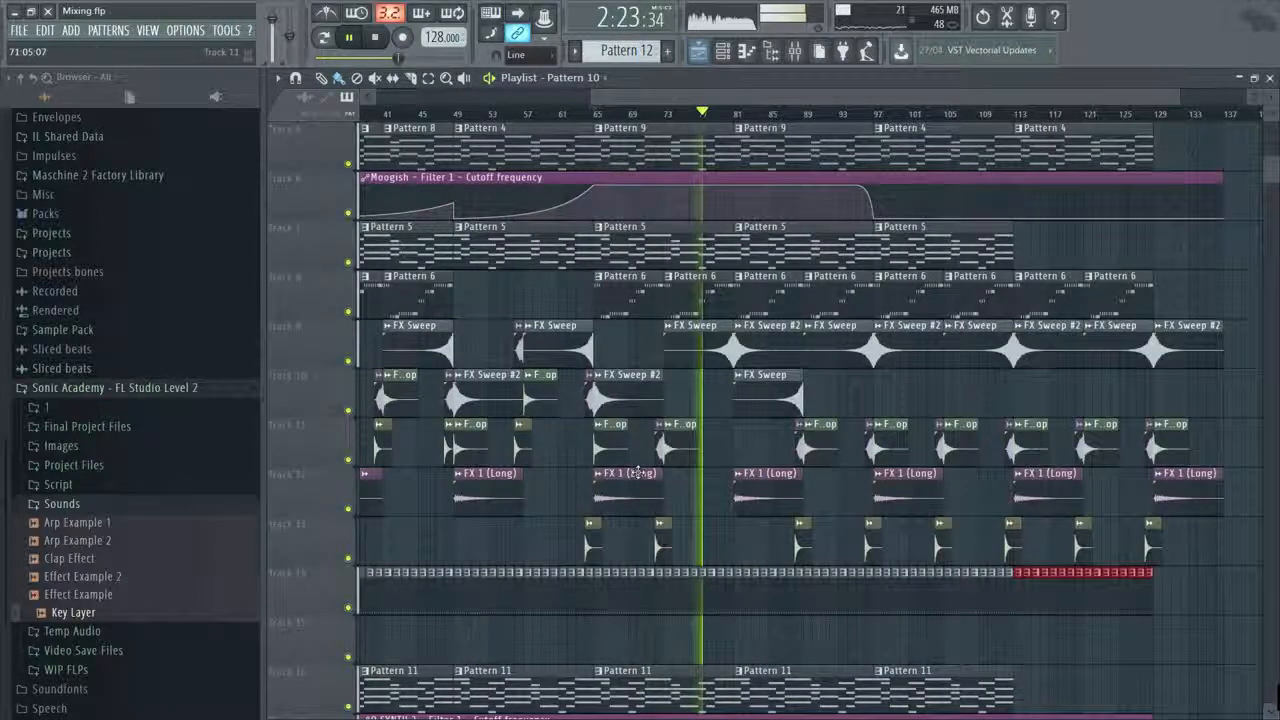
pyautogui.click(664, 540)
pyautogui.scroll(1, 666, 541)
pyautogui.scroll(3, 705, 551)
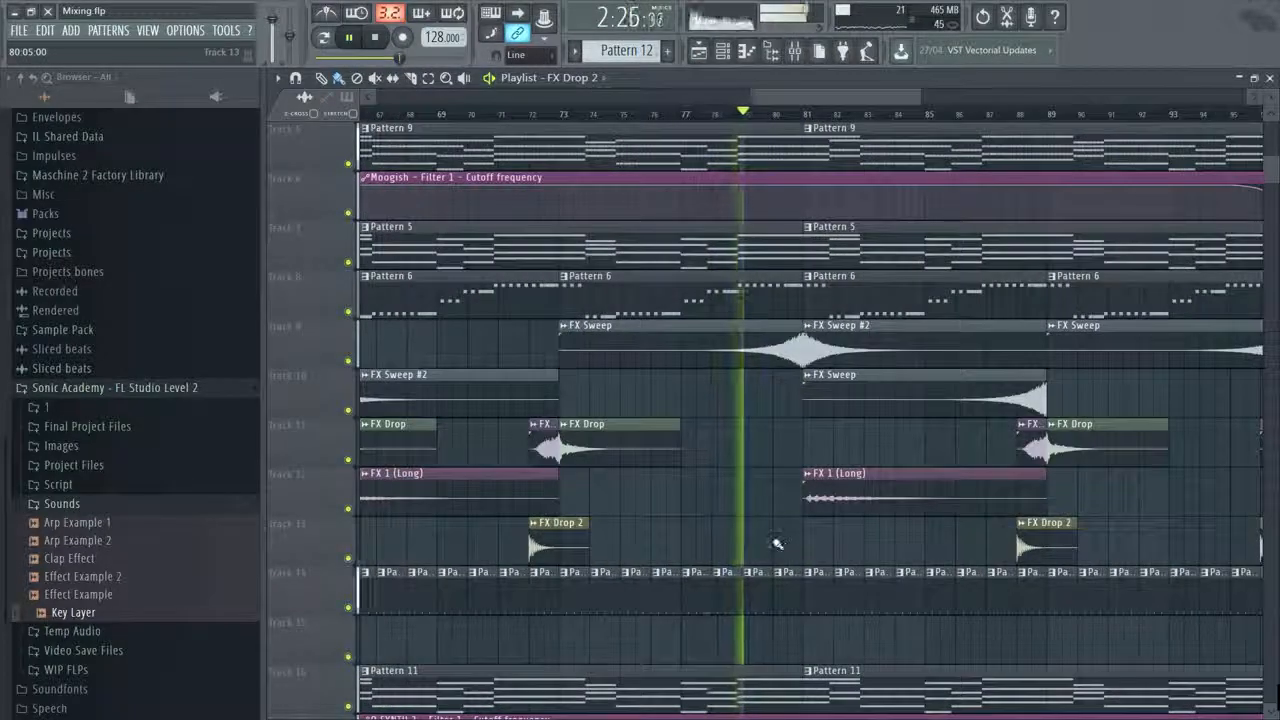
pyautogui.click(774, 524)
pyautogui.rightClick(774, 522)
# Stop playback and copy the Clap Effect clip on Track 15 to just before bar 17 in the playlist.
pyautogui.scroll(-5, 775, 528)
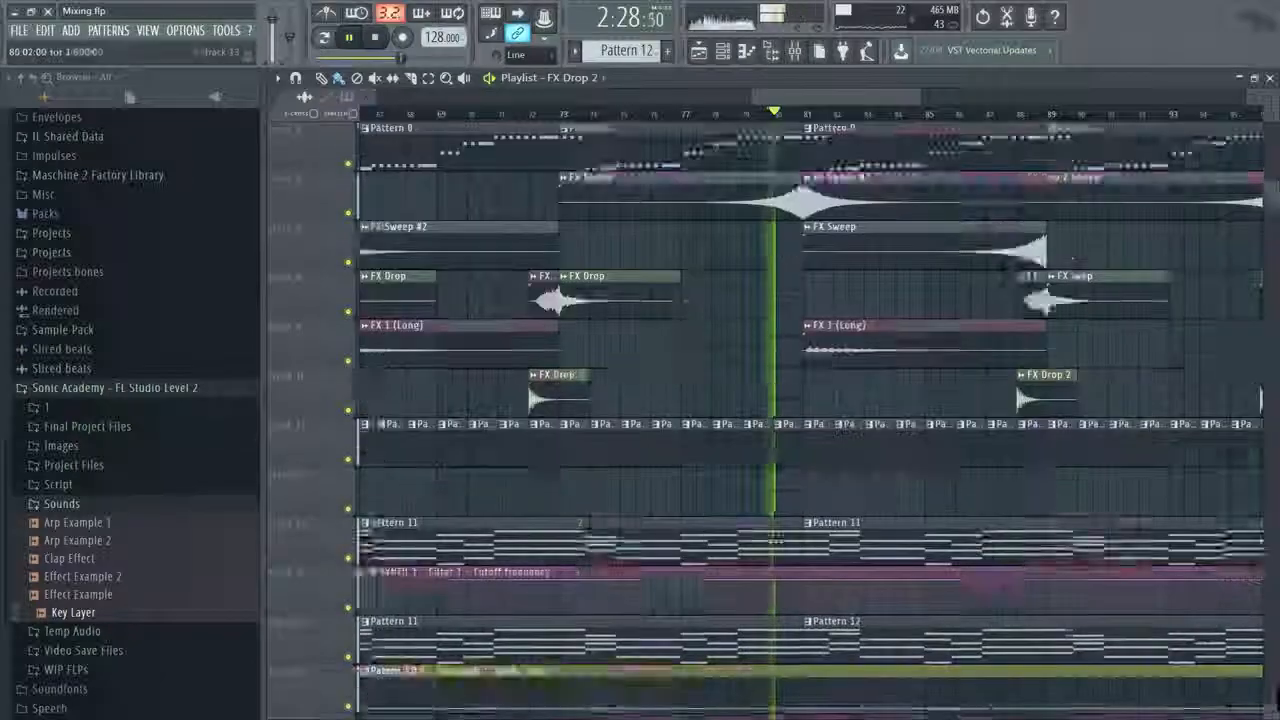
pyautogui.scroll(2, 776, 538)
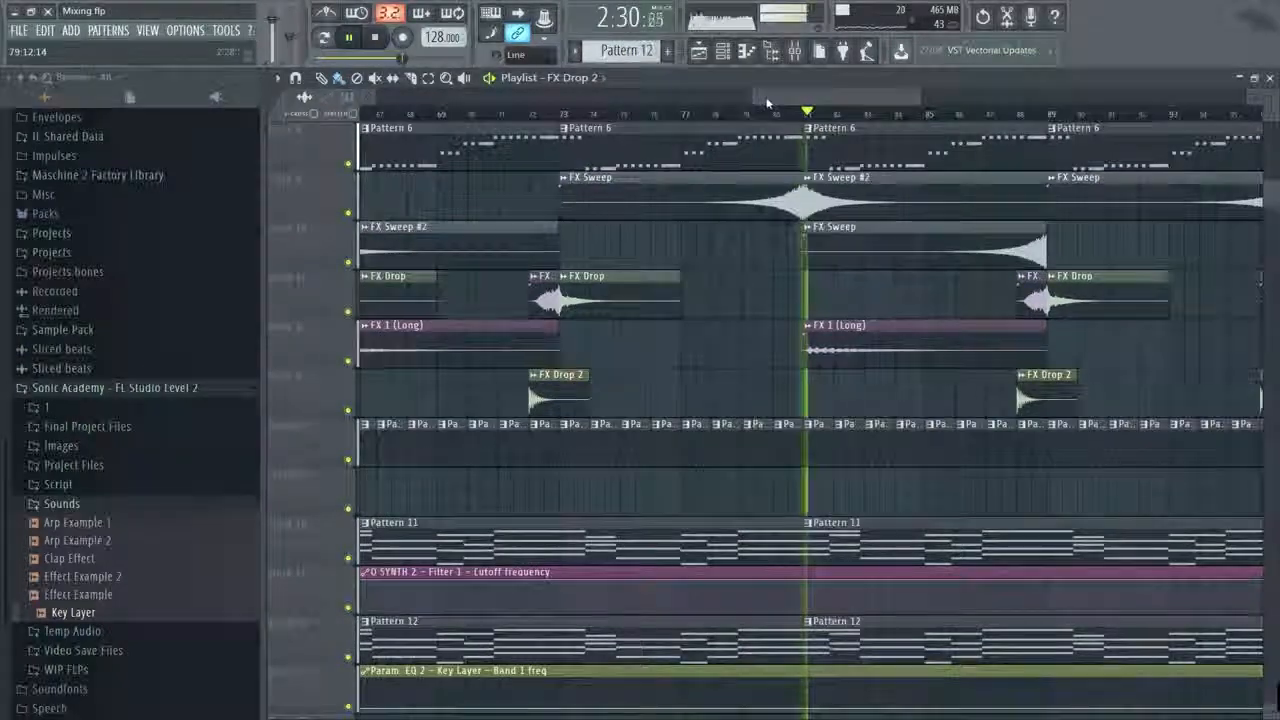
pyautogui.moveTo(766, 99); pyautogui.dragTo(437, 100)
pyautogui.scroll(-5, 790, 529)
pyautogui.scroll(6, 790, 510)
pyautogui.scroll(-2, 663, 457)
pyautogui.press('space')
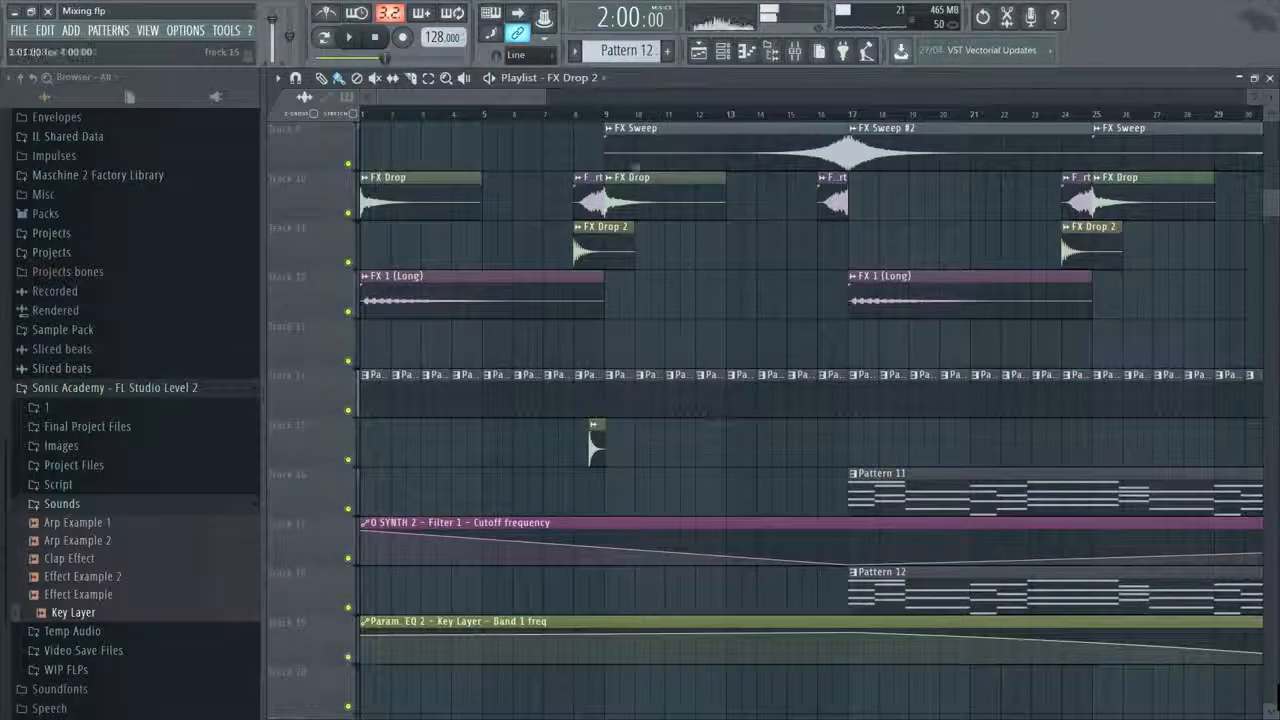
pyautogui.moveTo(545, 91); pyautogui.dragTo(605, 93)
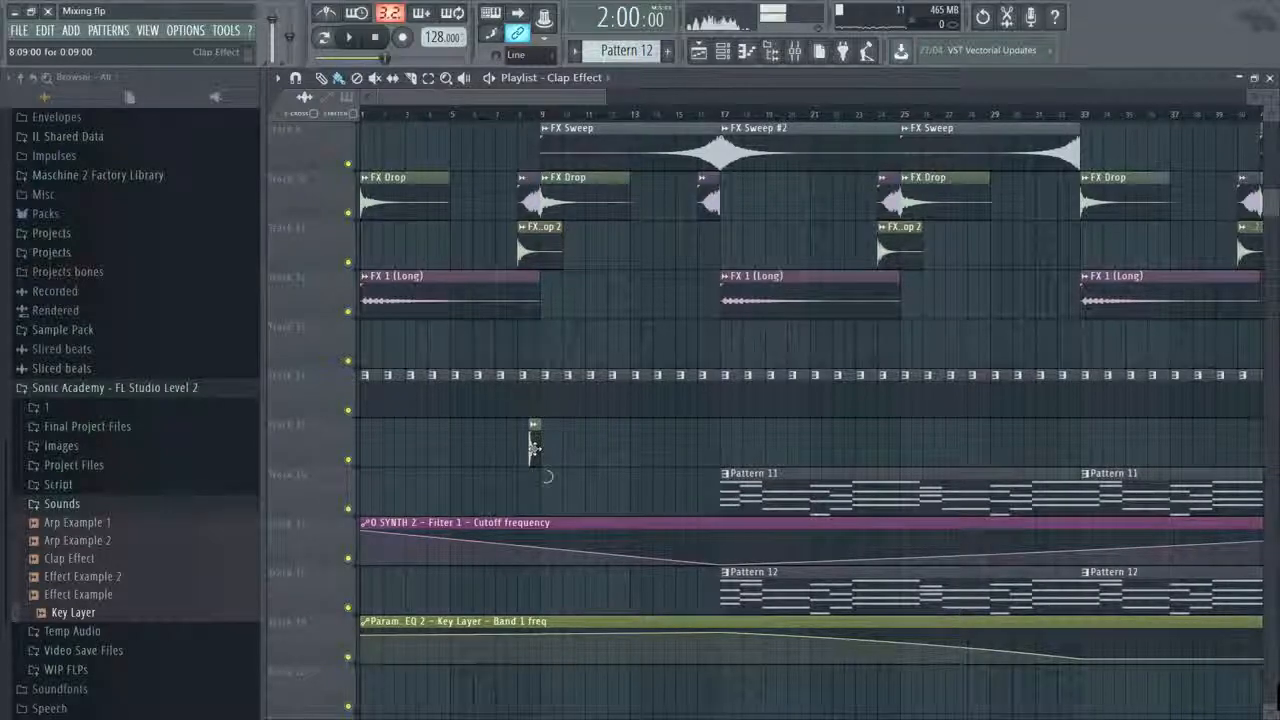
pyautogui.click(688, 450)
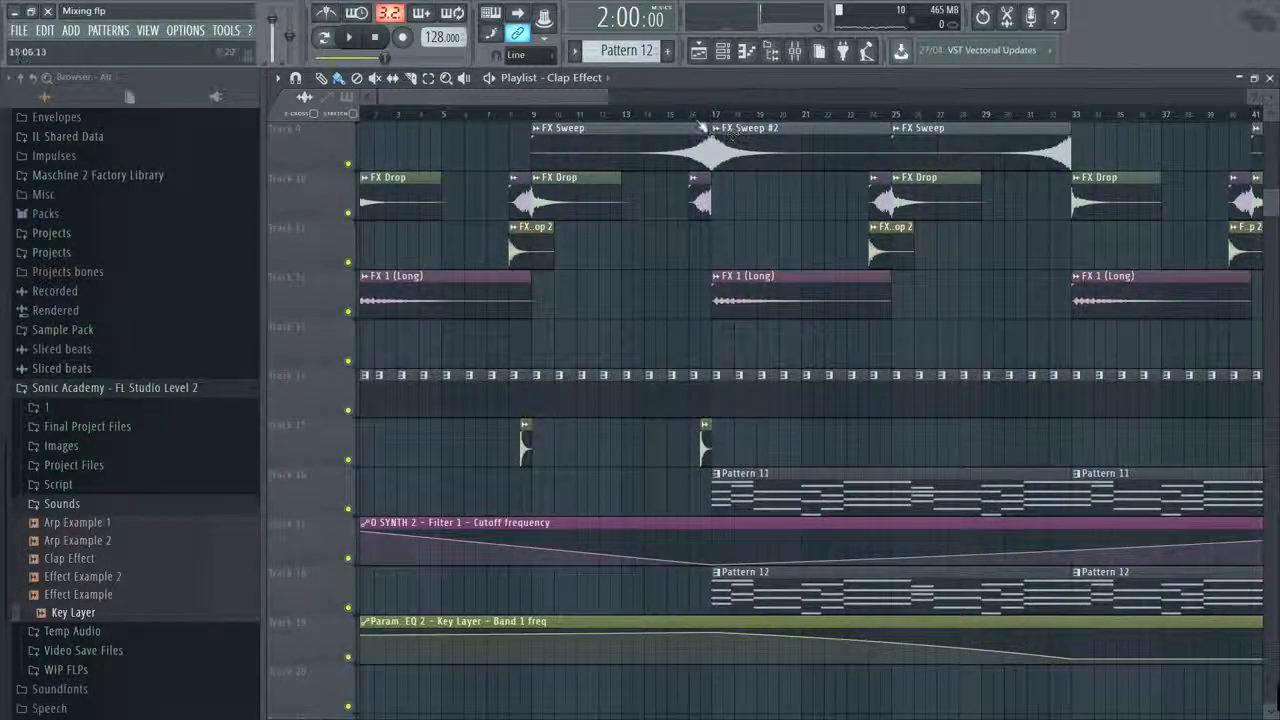
# Play the transition into bar 17, turn down the Clap Effect track in the mixer and return to the playlist.
pyautogui.press('space')
pyautogui.press('F9')
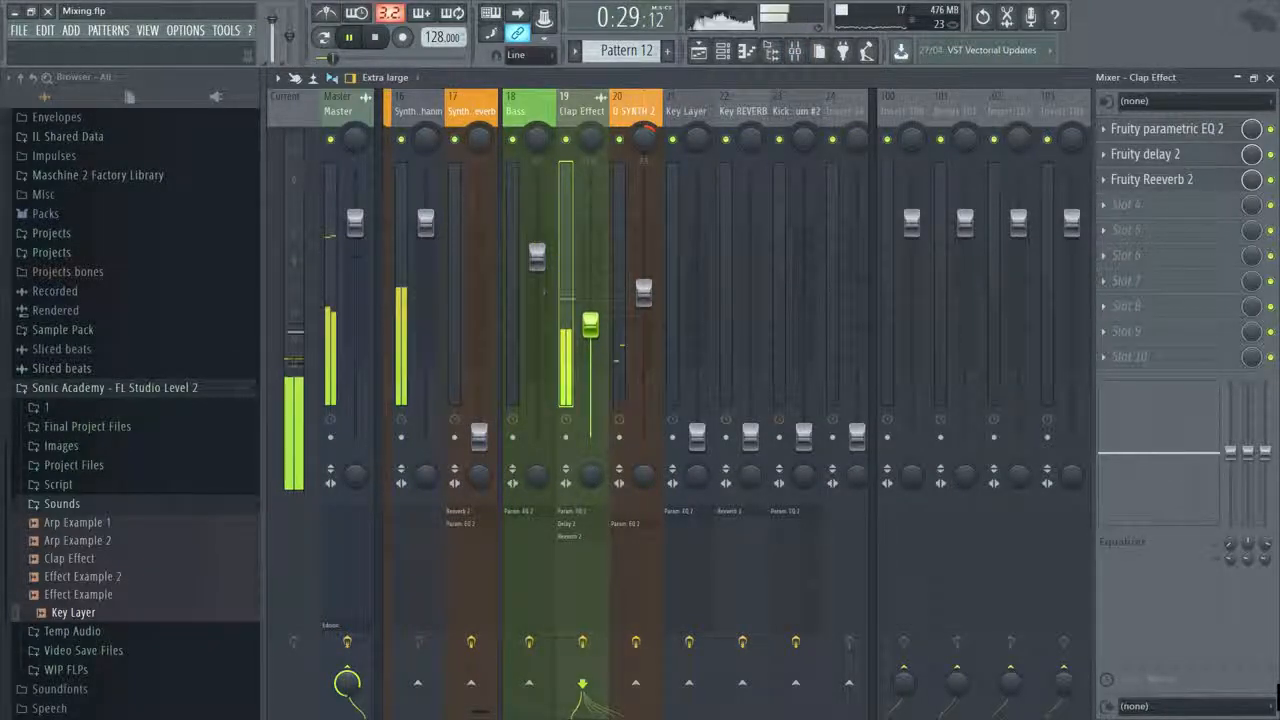
pyautogui.press('F9')
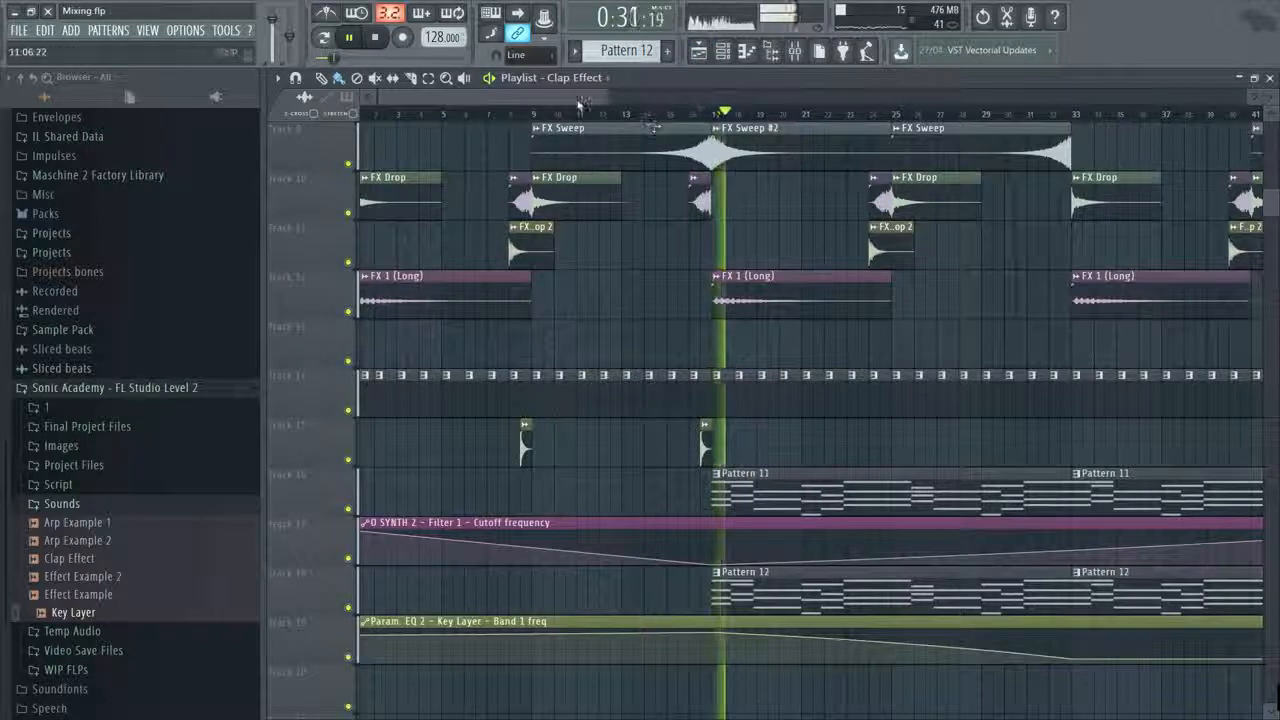
# Remove the Clap Effect clip before bar 9 and place one on Track 15 just before bar 33.
pyautogui.moveTo(580, 101); pyautogui.dragTo(545, 101)
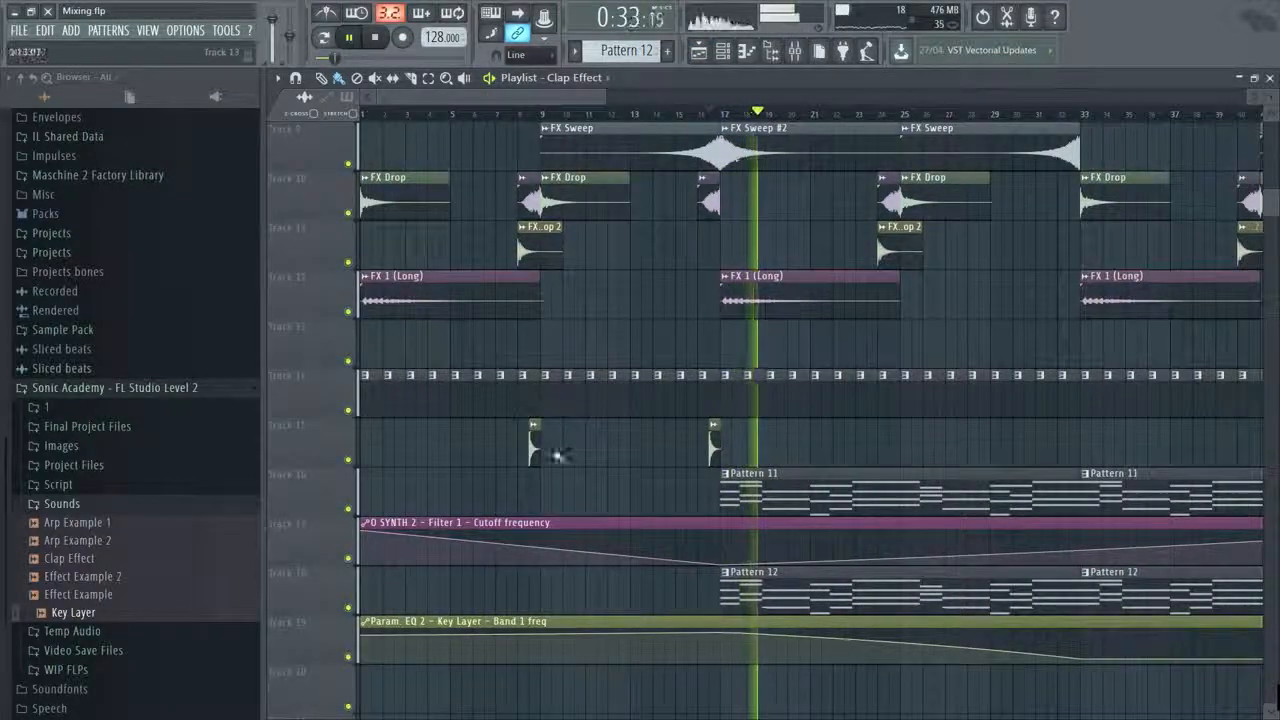
pyautogui.press('space')
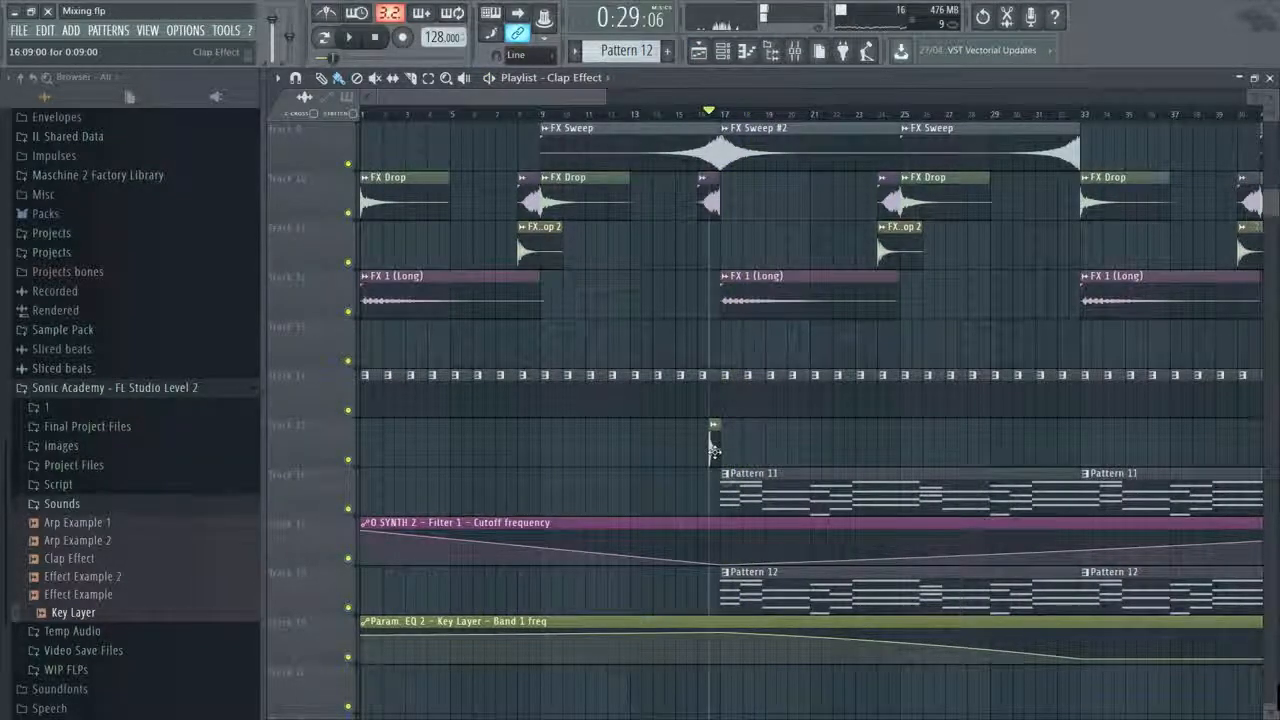
pyautogui.moveTo(713, 445); pyautogui.dragTo(1045, 445)
pyautogui.press('space')
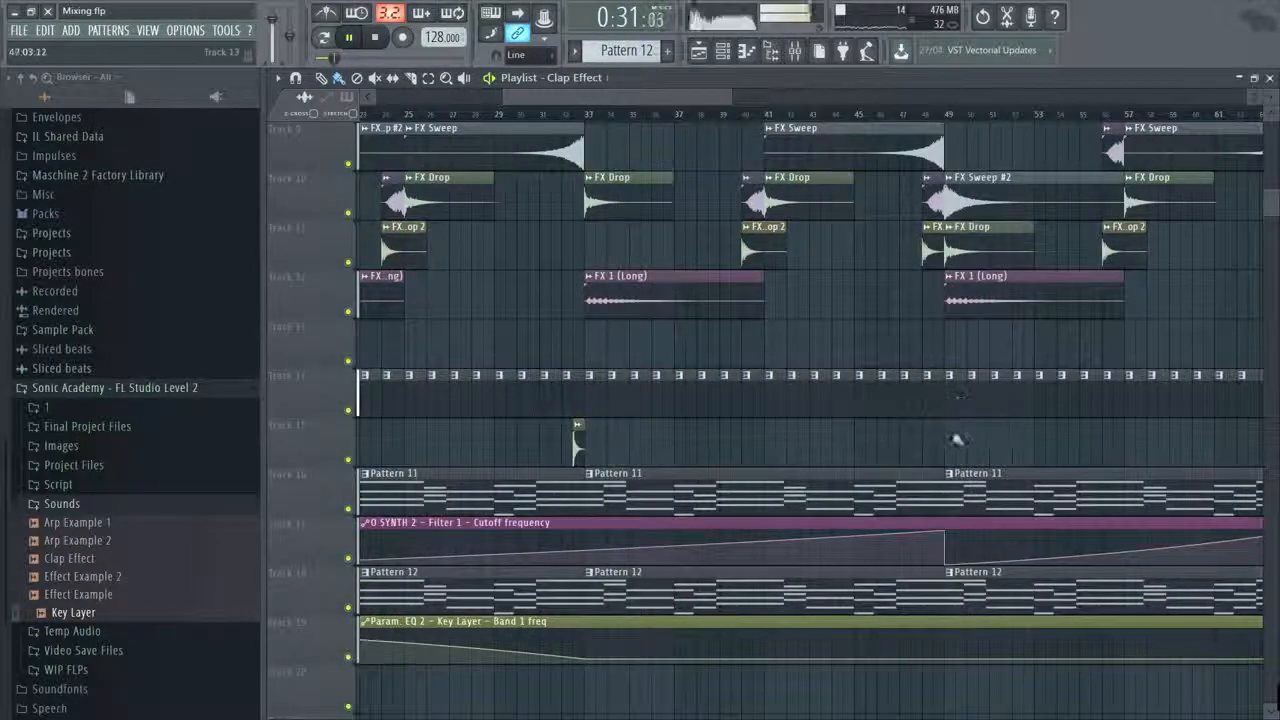
# Try a Clap Effect clip on Track 15 just before bar 49, then take it out again.
pyautogui.click(937, 436)
pyautogui.press('space')
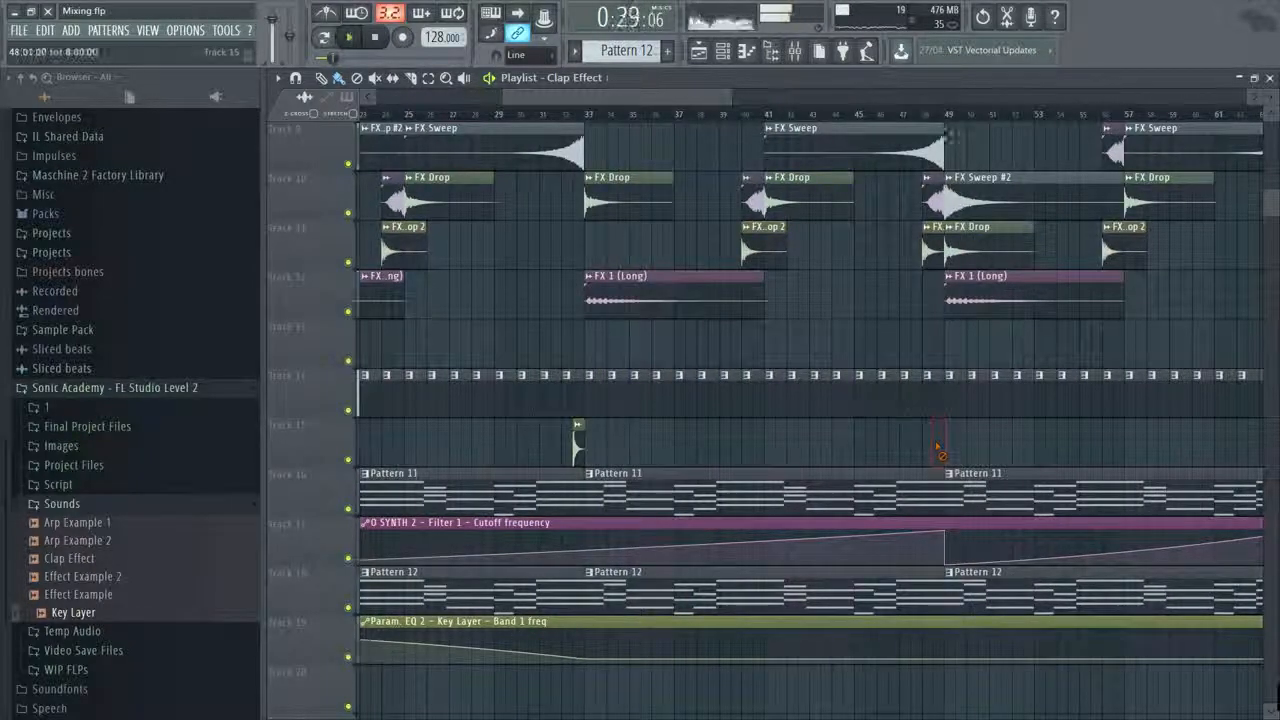
pyautogui.rightClick(936, 441)
pyautogui.click(922, 112)
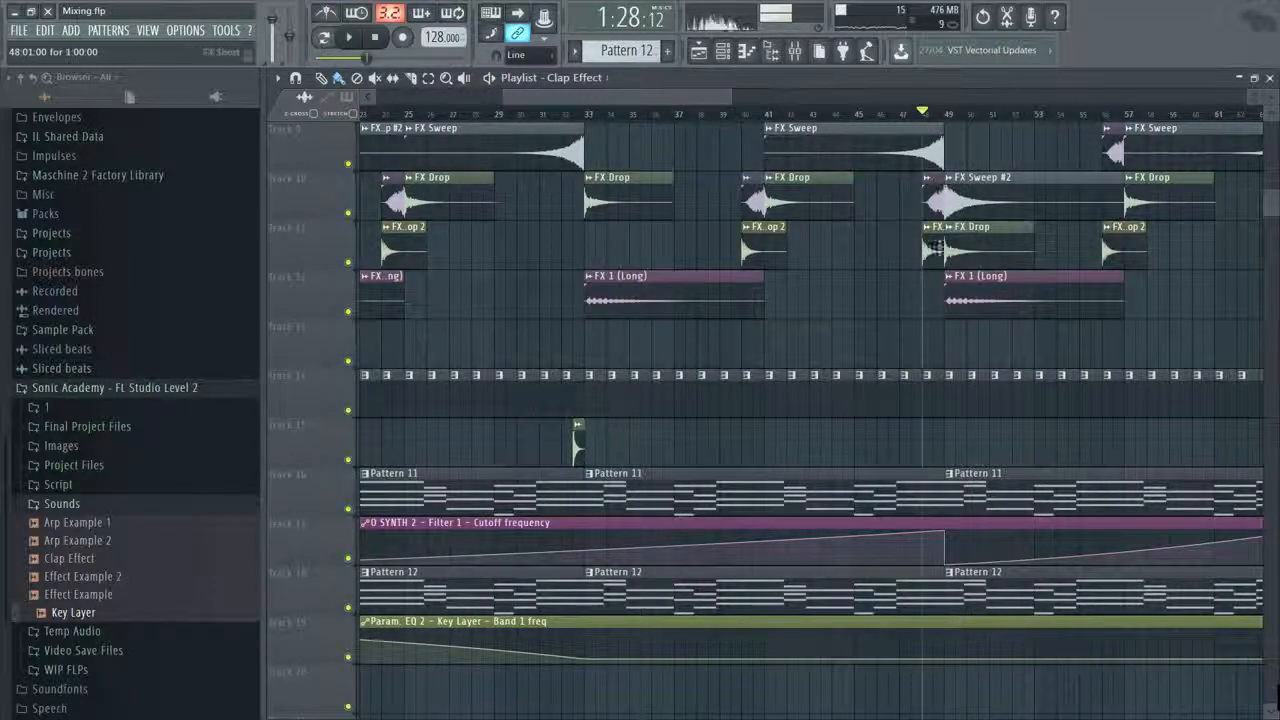
# Place a Clap Effect clip on Track 15 just before bar 81 and play the transition from bar 80.
pyautogui.moveTo(616, 97); pyautogui.dragTo(839, 105)
pyautogui.click(743, 112)
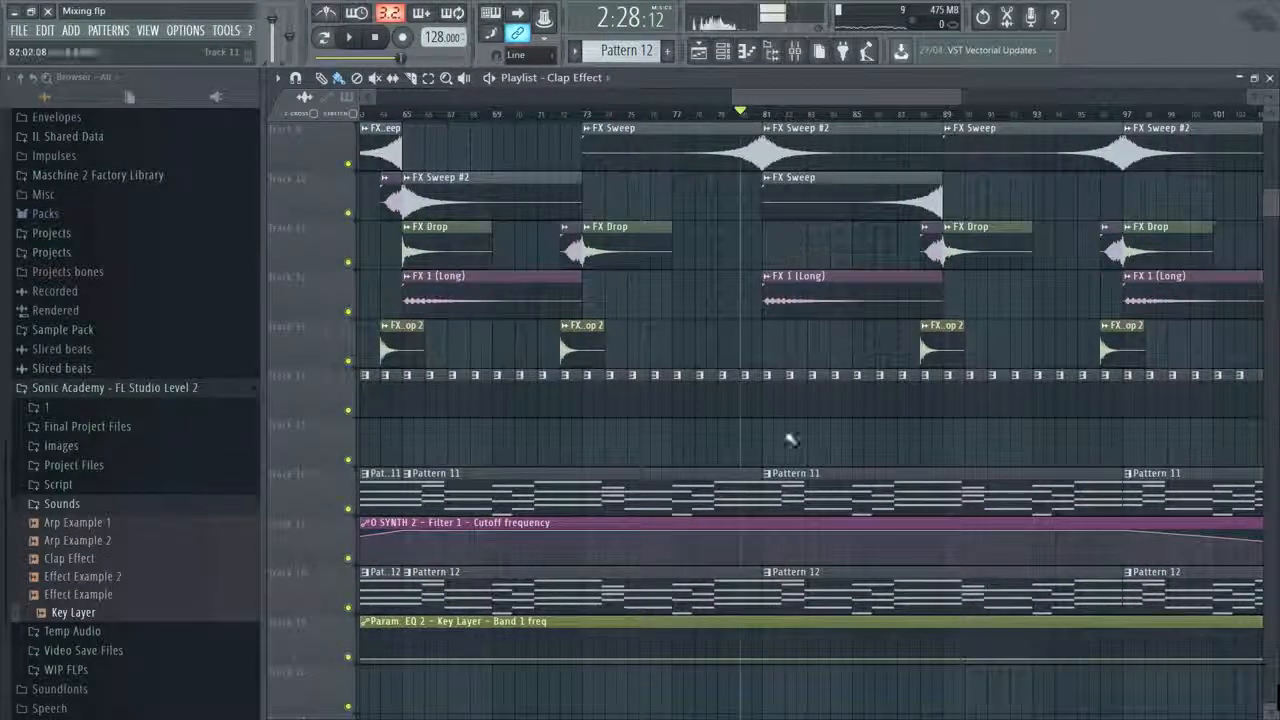
pyautogui.press('space')
# Place a Clap Effect clip on Track 15 just before bar 113 and play the transition from bar 112.
pyautogui.moveTo(773, 101); pyautogui.dragTo(916, 111)
pyautogui.press('space')
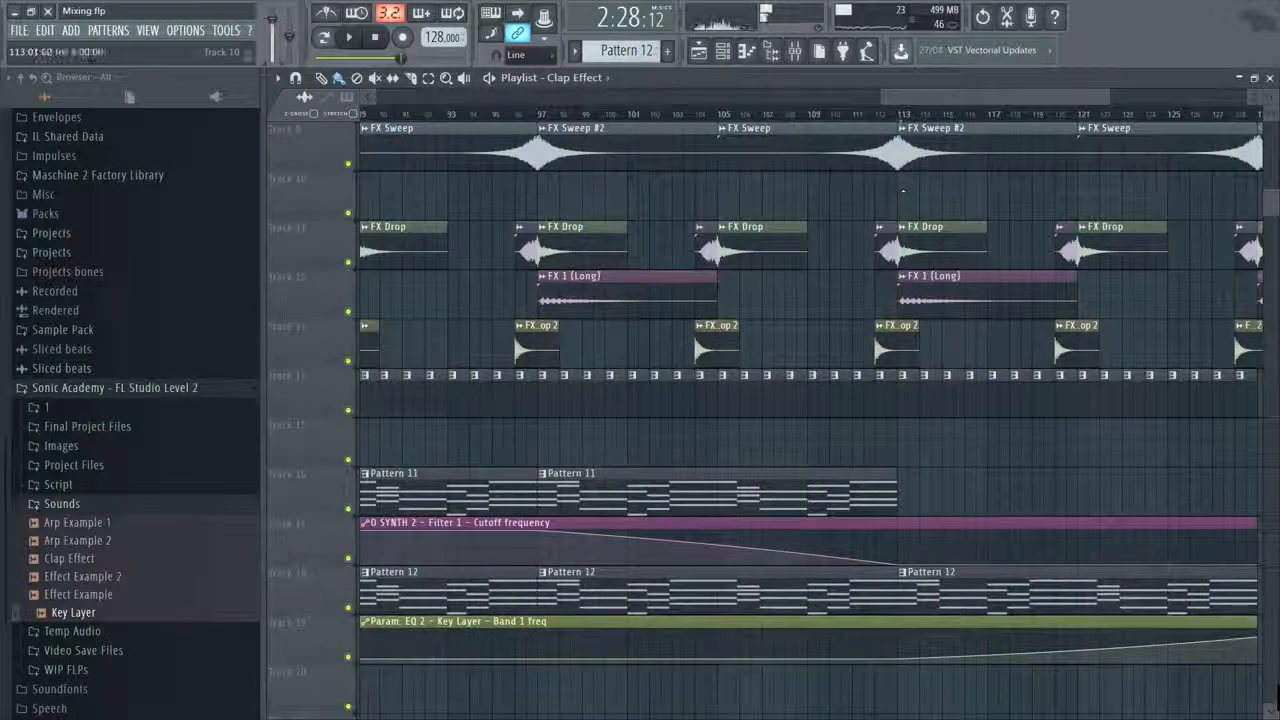
pyautogui.click(897, 110)
pyautogui.click(890, 430)
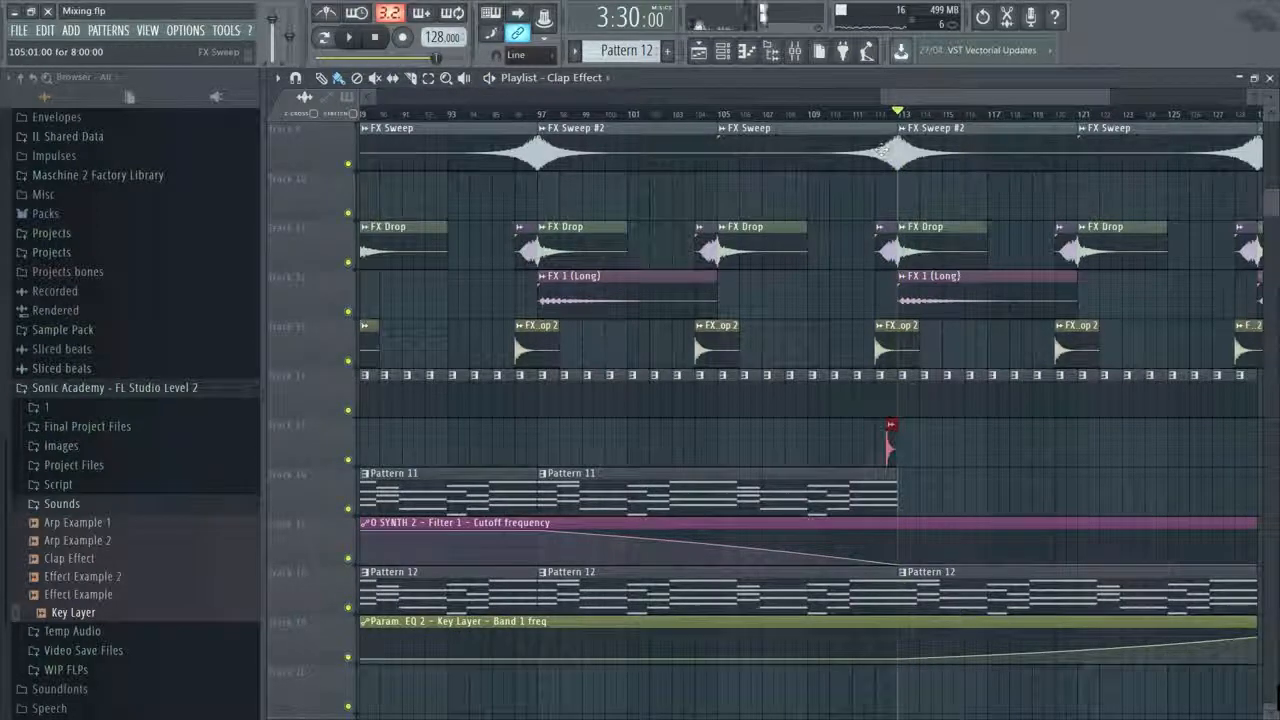
pyautogui.click(881, 113)
pyautogui.press('space')
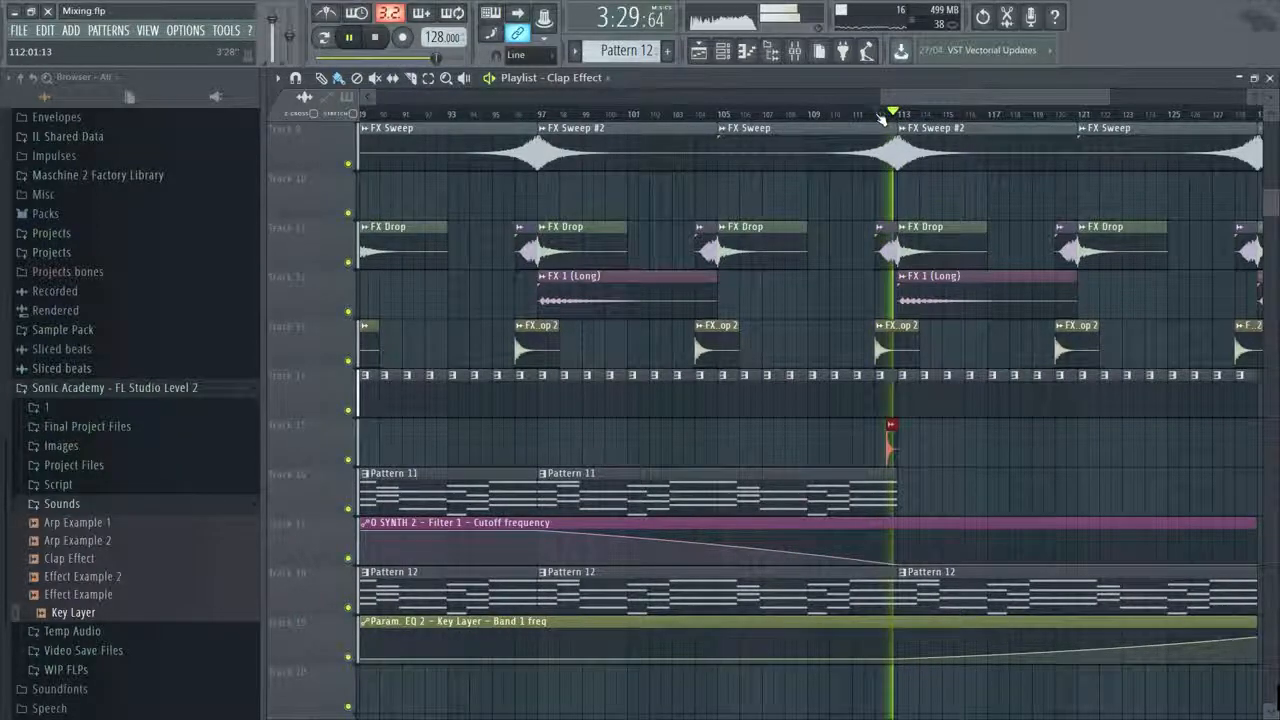
# Listen to the song's ending from just before bar 129 and look back over the playlist.
pyautogui.moveTo(910, 97); pyautogui.dragTo(987, 103)
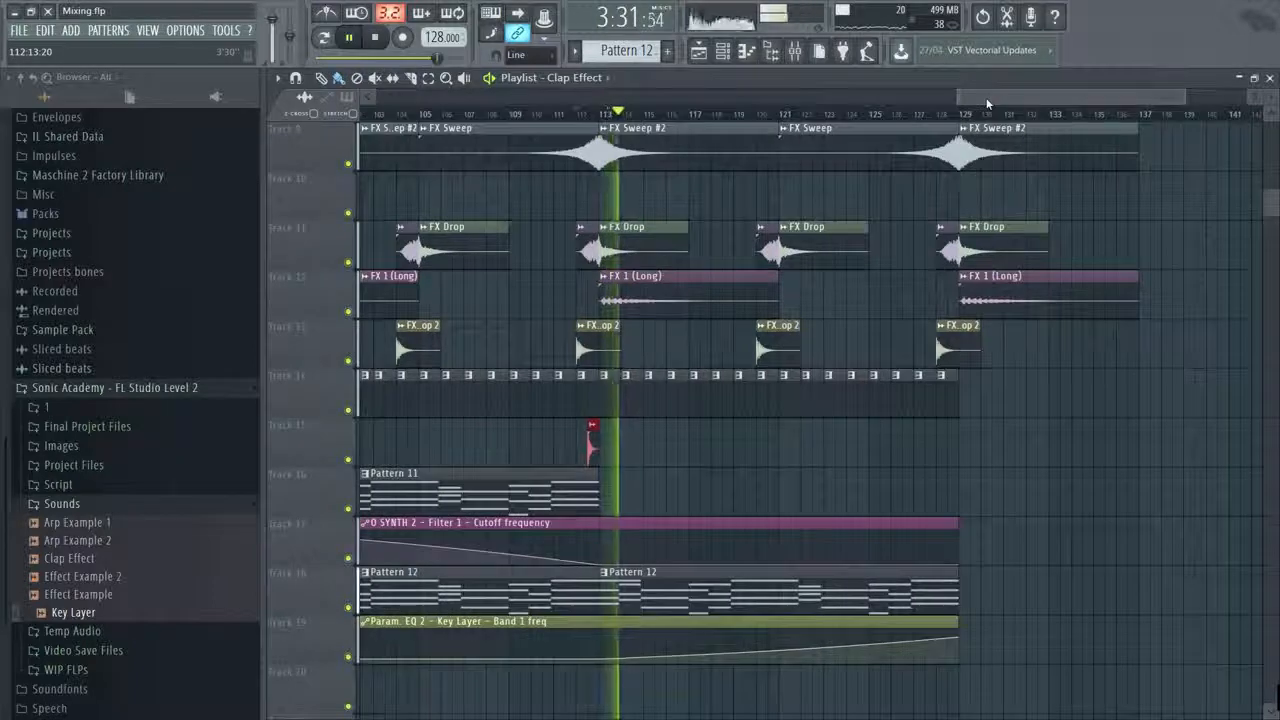
pyautogui.click(940, 111)
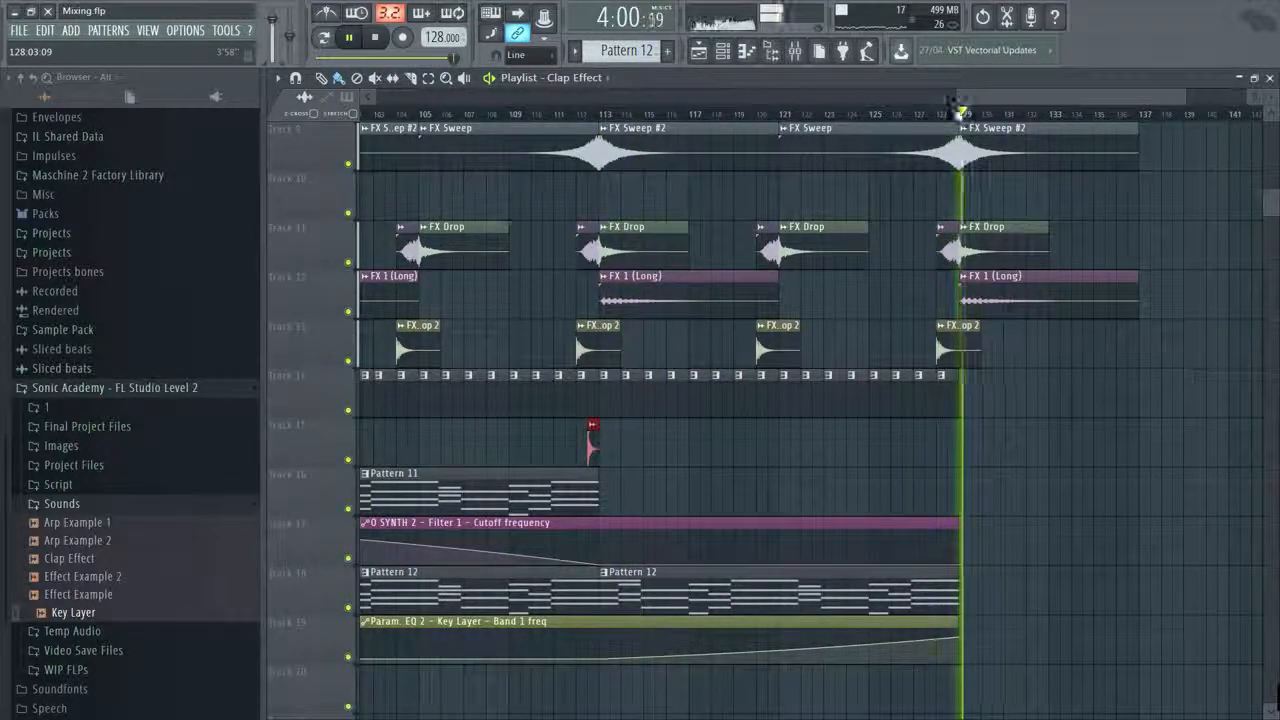
pyautogui.moveTo(960, 98); pyautogui.dragTo(907, 101)
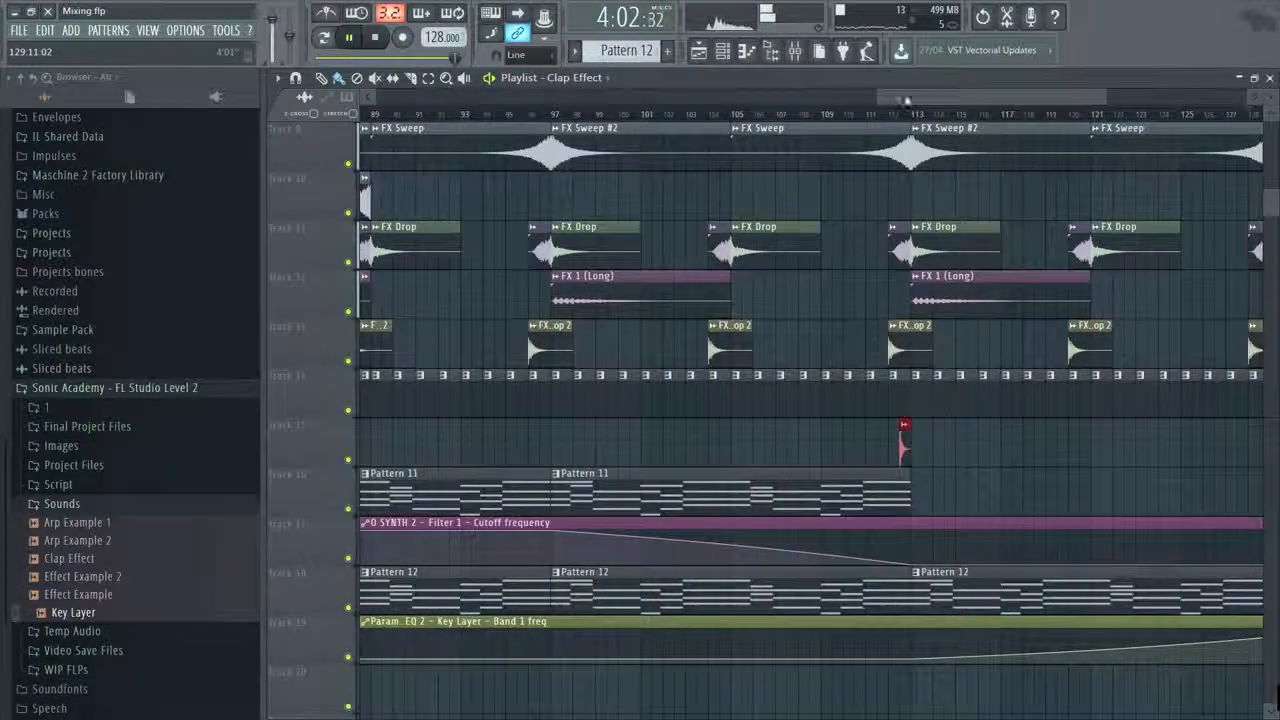
pyautogui.press('F9')
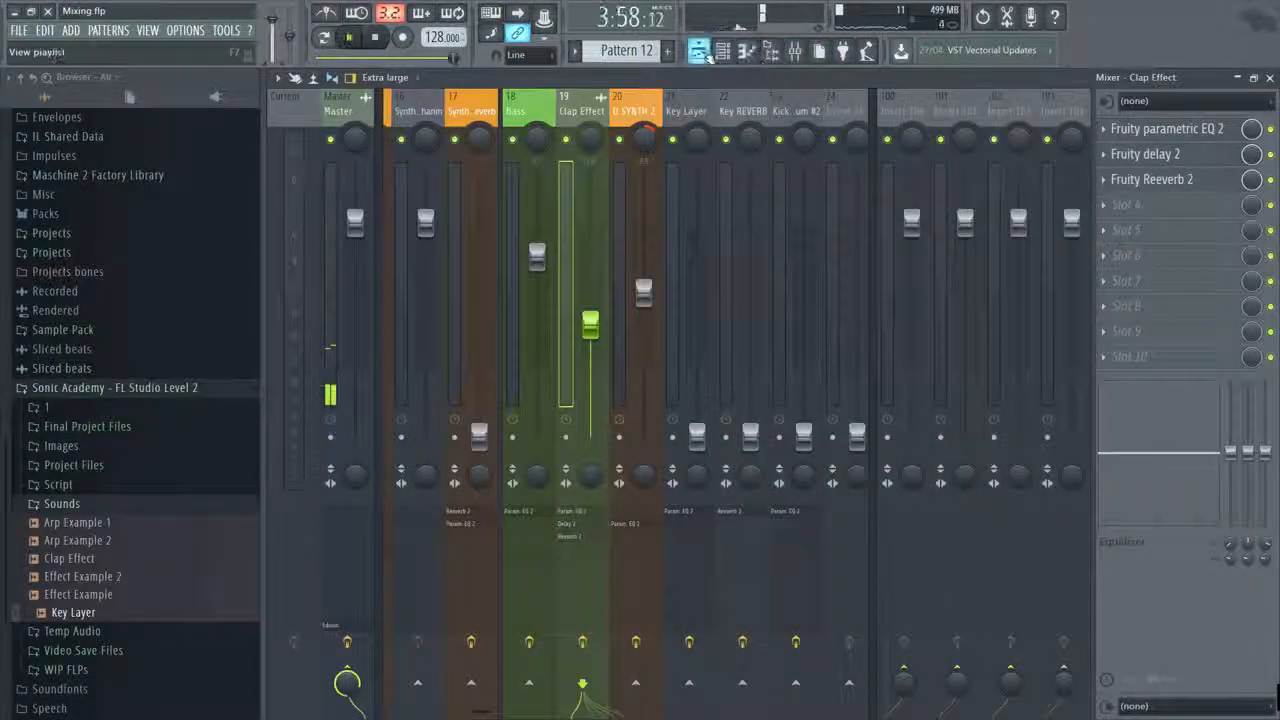
pyautogui.click(700, 52)
# Play the song from about bar 65 and raise the Key Layer and Key REVERB tracks together in the mixer.
pyautogui.moveTo(900, 100); pyautogui.dragTo(636, 104)
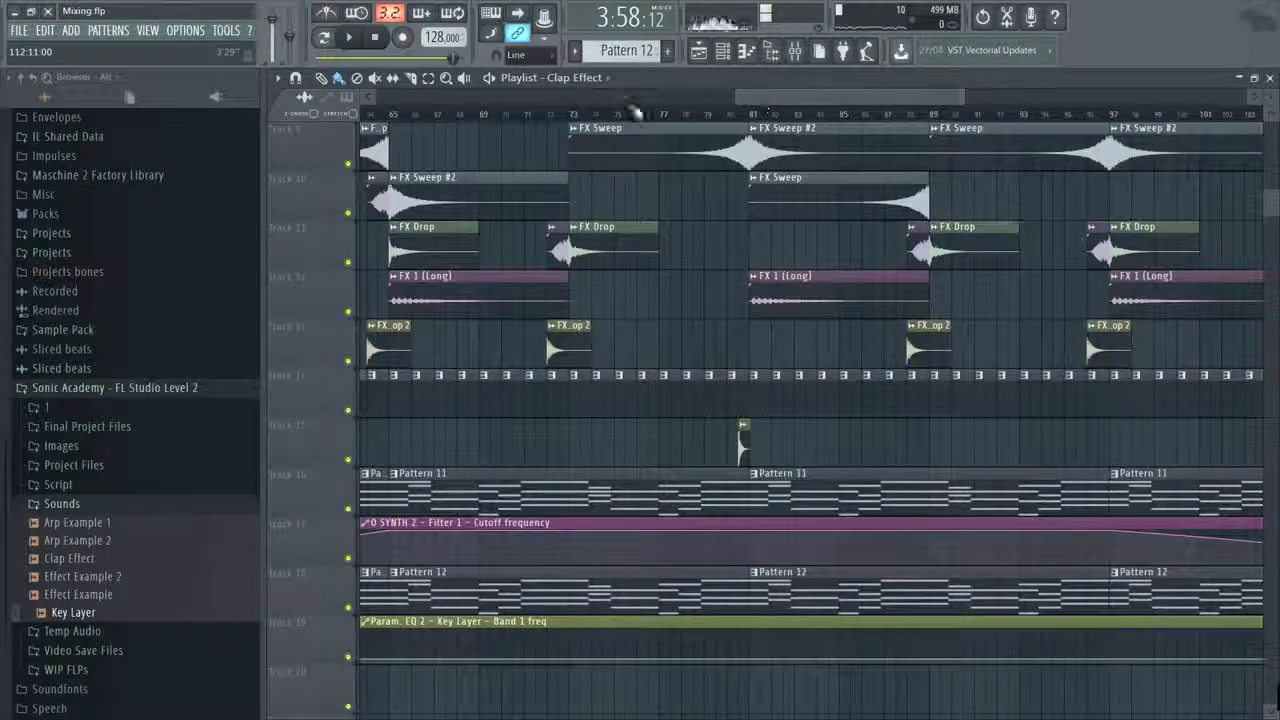
pyautogui.click(574, 113)
pyautogui.moveTo(758, 101); pyautogui.dragTo(645, 103)
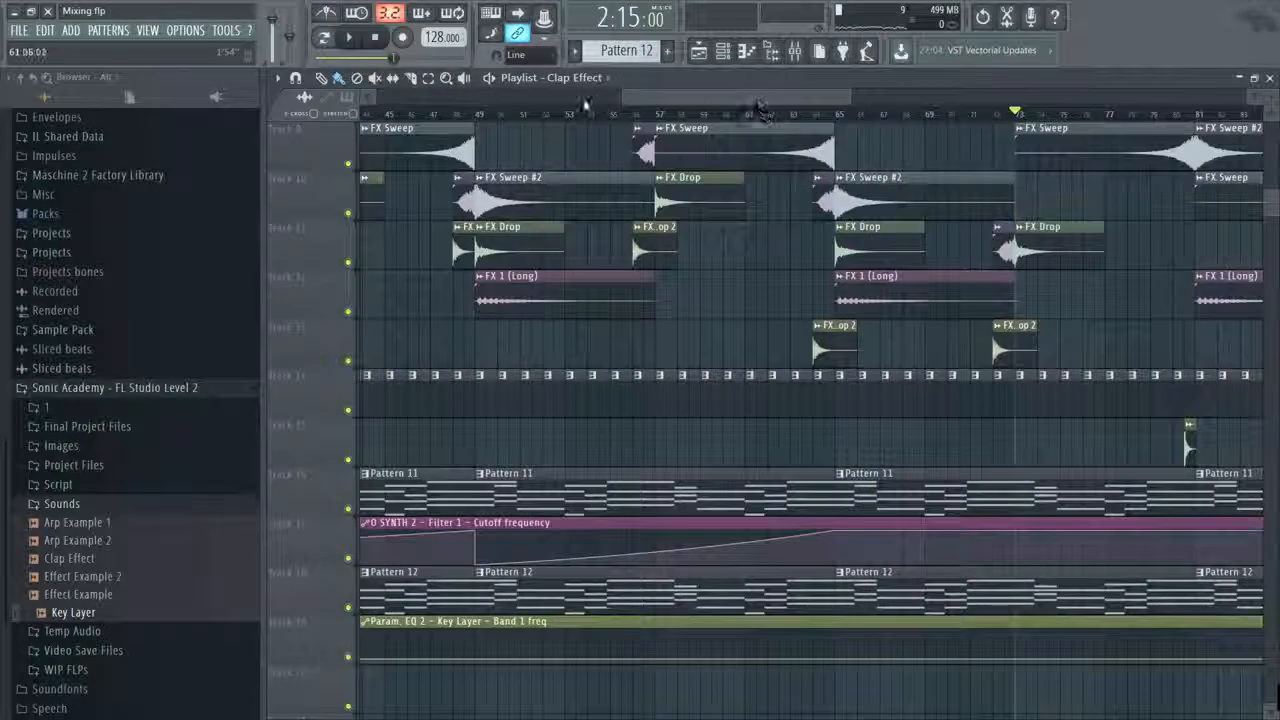
pyautogui.press('space')
pyautogui.press('F9')
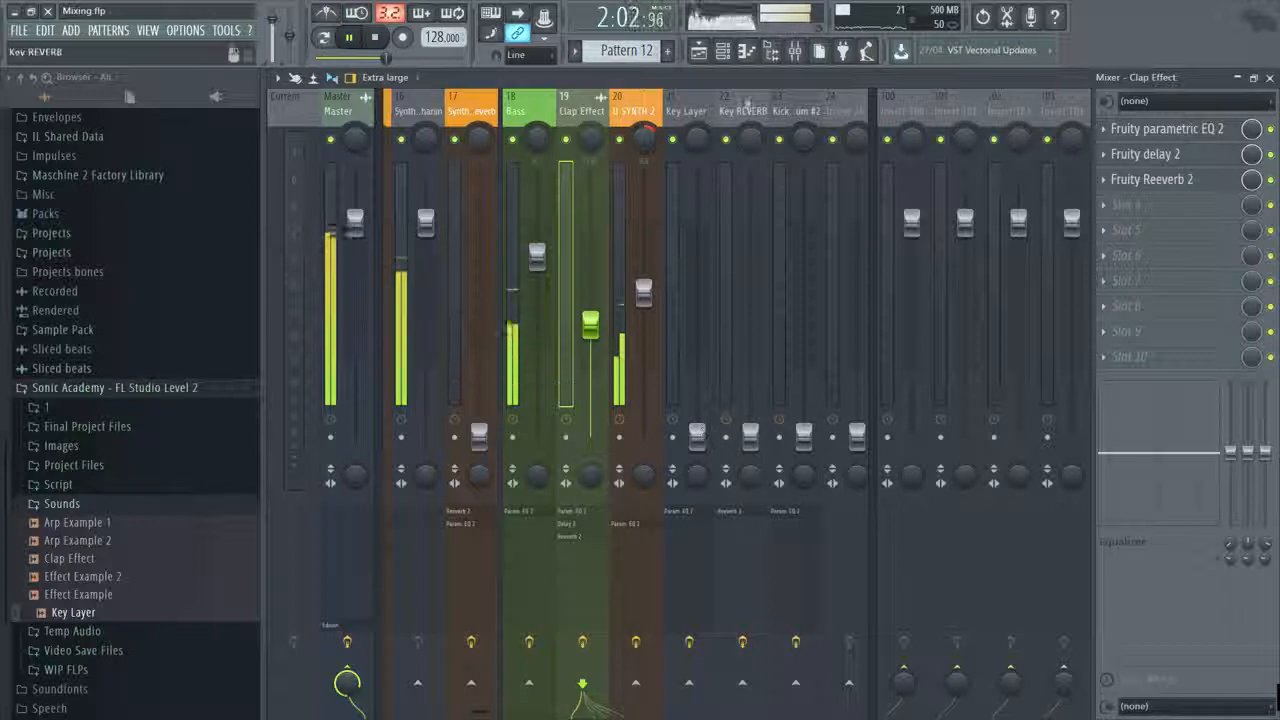
pyautogui.click(690, 108)
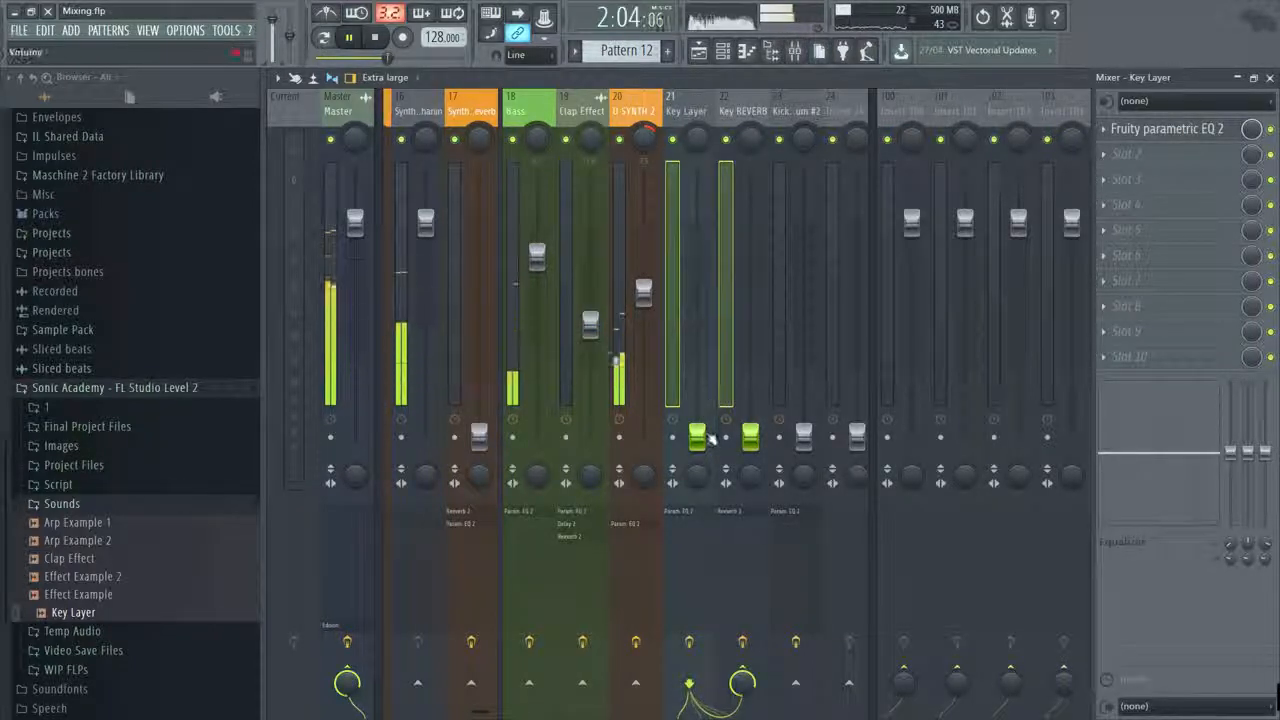
pyautogui.moveTo(705, 433); pyautogui.dragTo(744, 312)
pyautogui.click(699, 250)
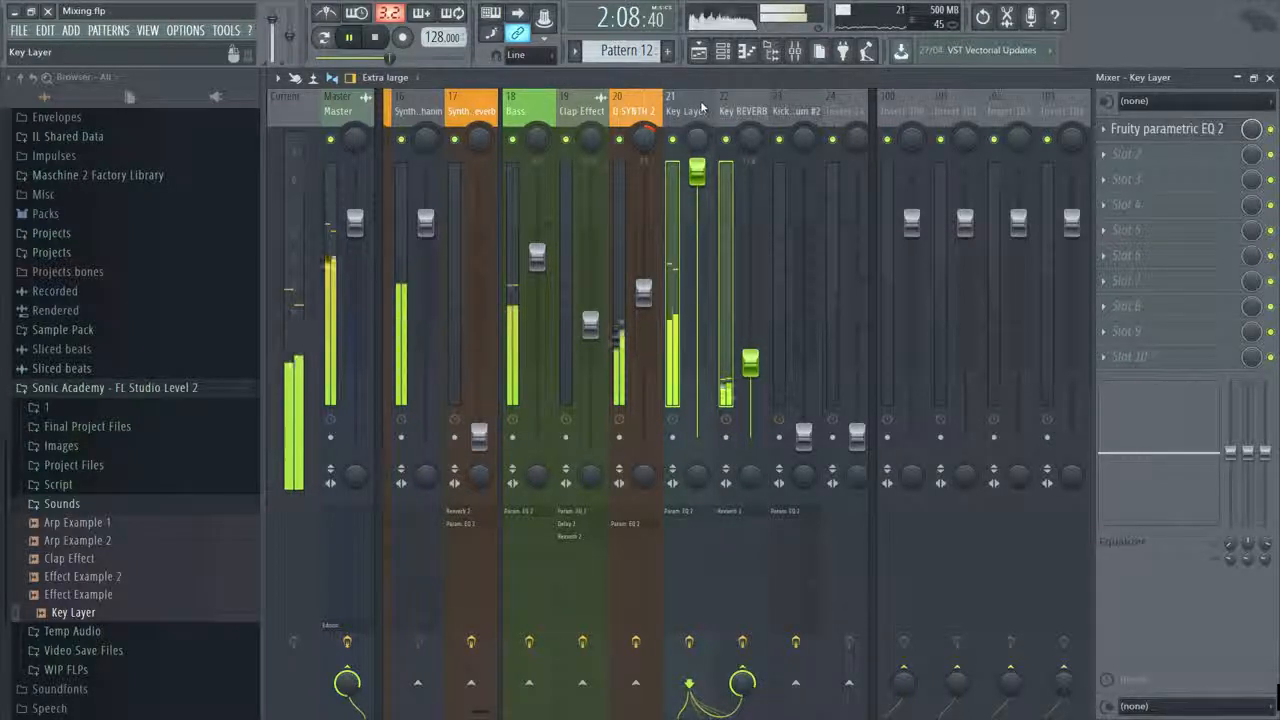
# Set the Key Layer volume to about -3.5 dB and raise the Key REVERB fader slightly above it during playback.
pyautogui.moveTo(702, 172); pyautogui.dragTo(702, 223)
pyautogui.click(737, 260)
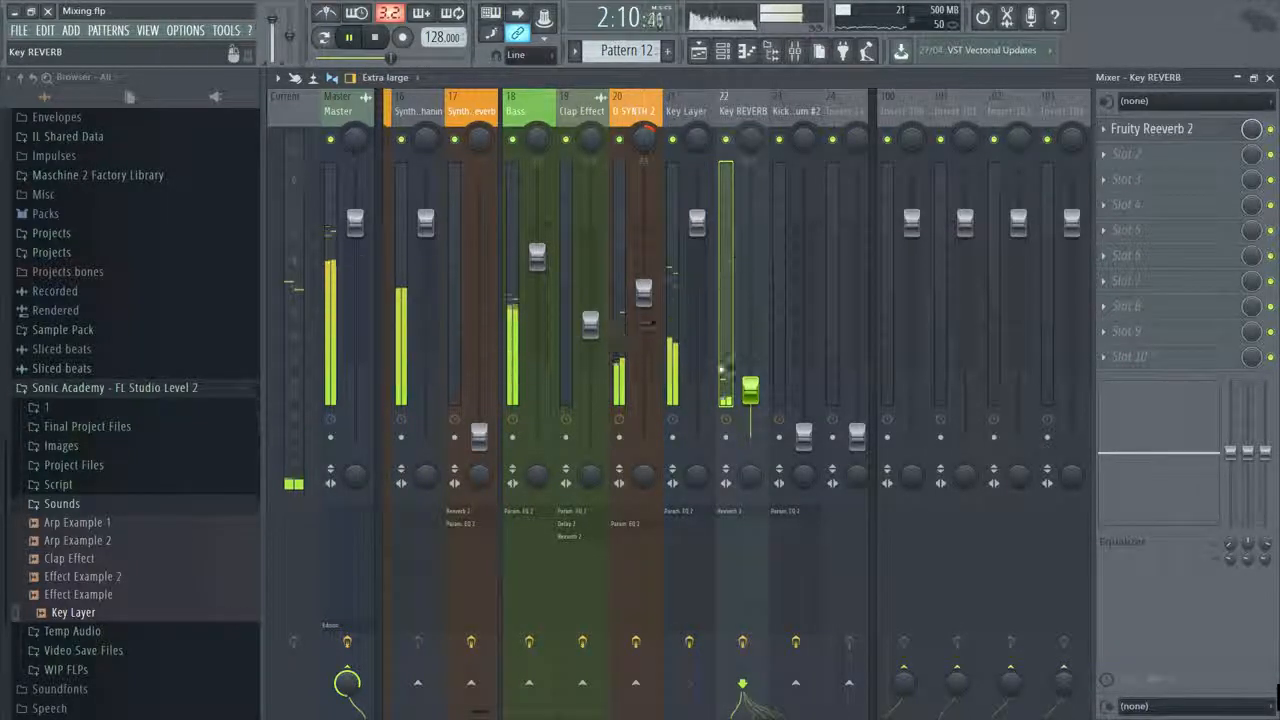
pyautogui.click(698, 224)
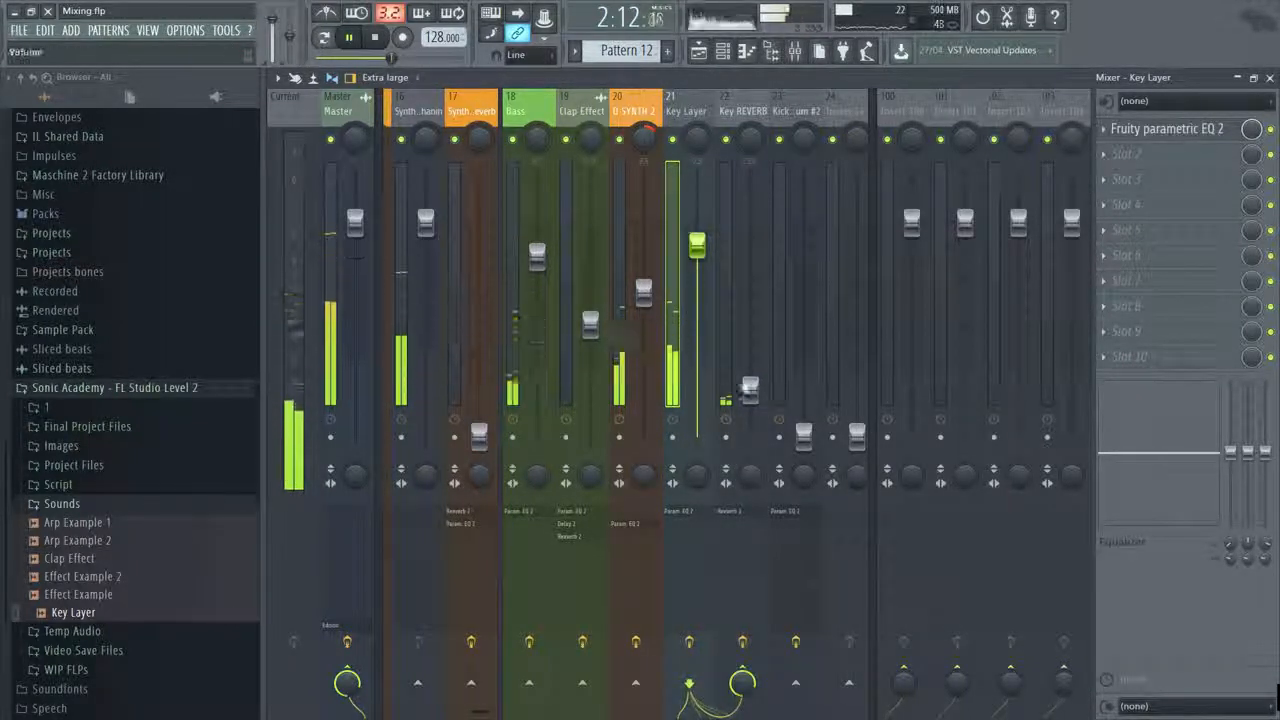
pyautogui.moveTo(749, 390); pyautogui.dragTo(750, 305)
pyautogui.moveTo(700, 250); pyautogui.dragTo(700, 262)
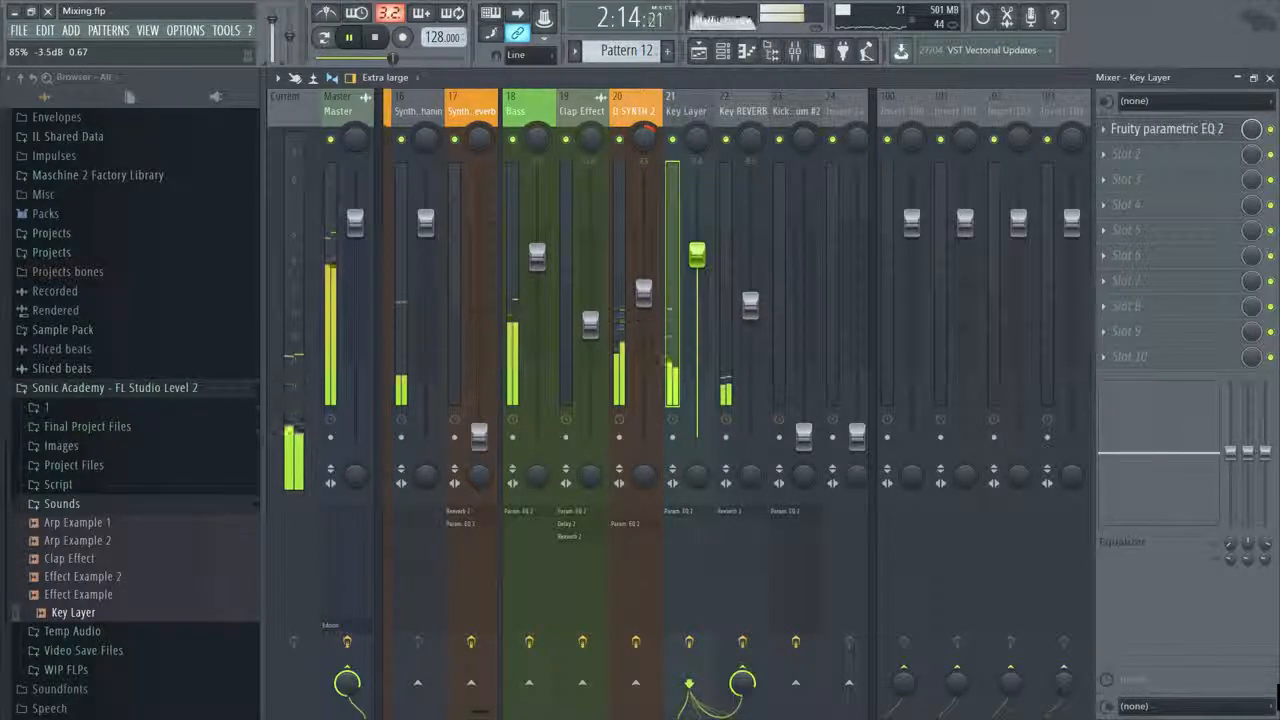
pyautogui.moveTo(750, 305); pyautogui.dragTo(750, 281)
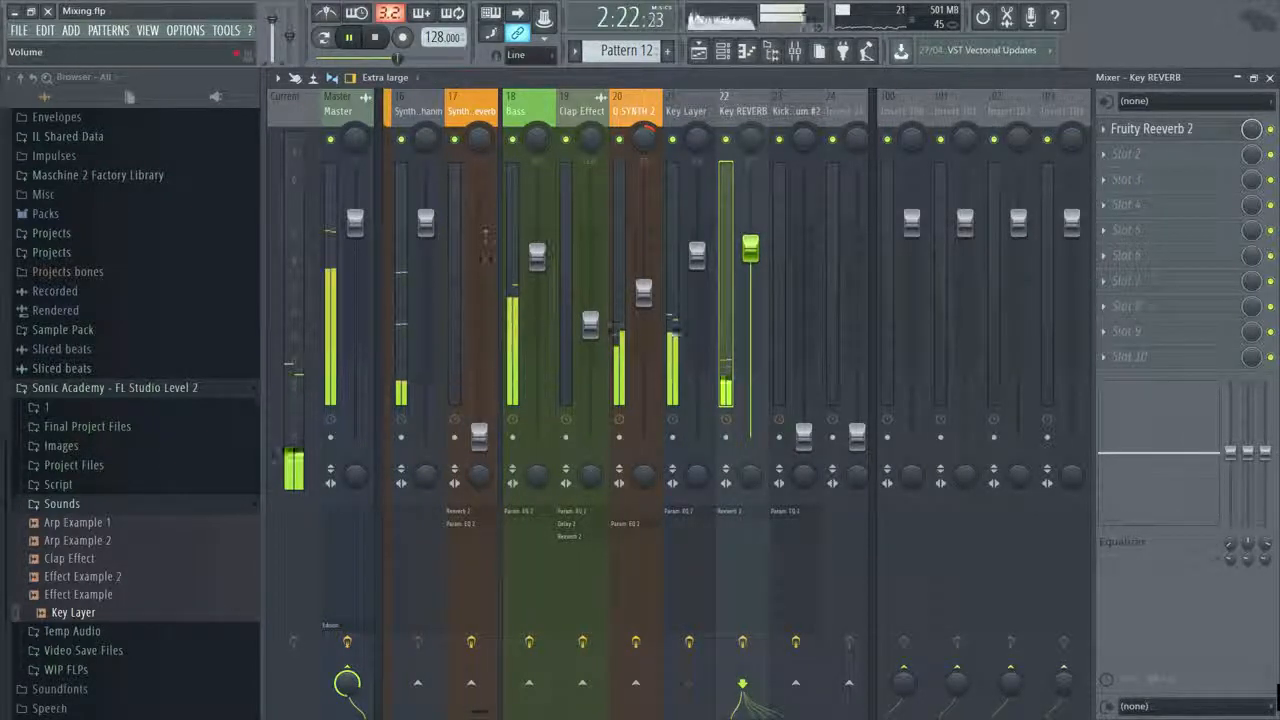
# Lower the Bass track's fader slightly in the mixer while the song plays.
pyautogui.click(545, 268)
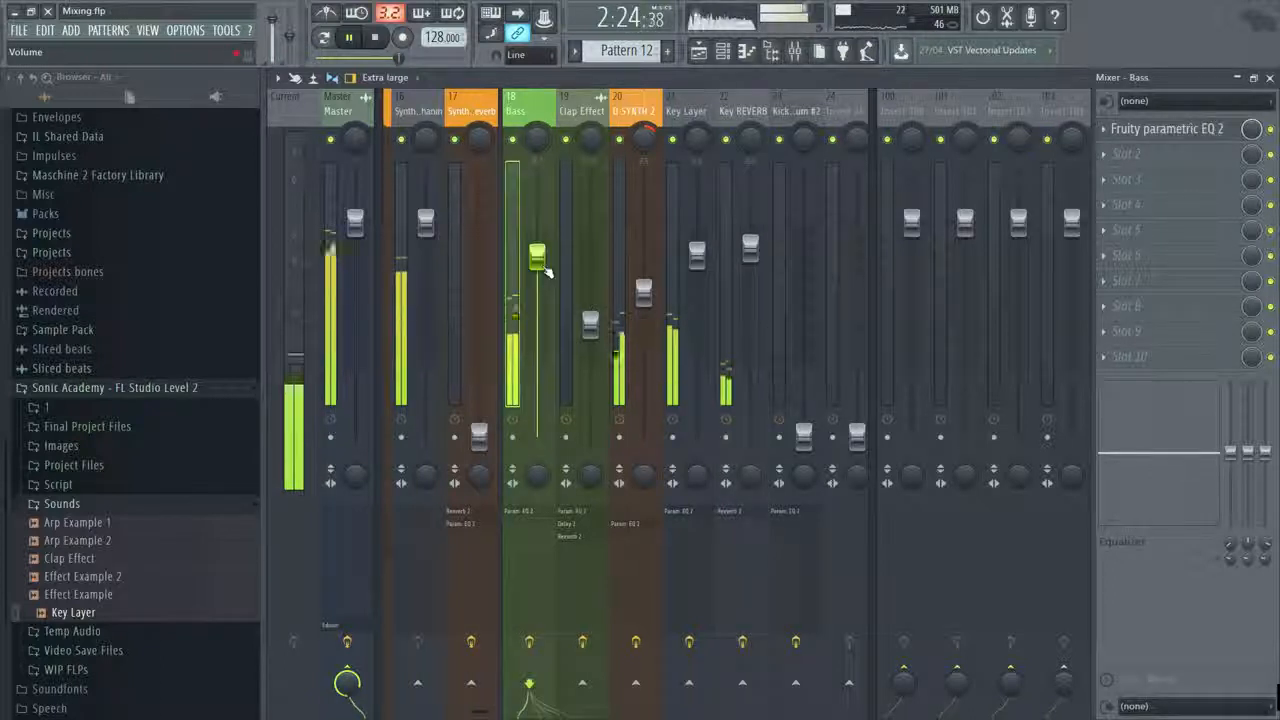
pyautogui.moveTo(482, 716); pyautogui.dragTo(473, 715)
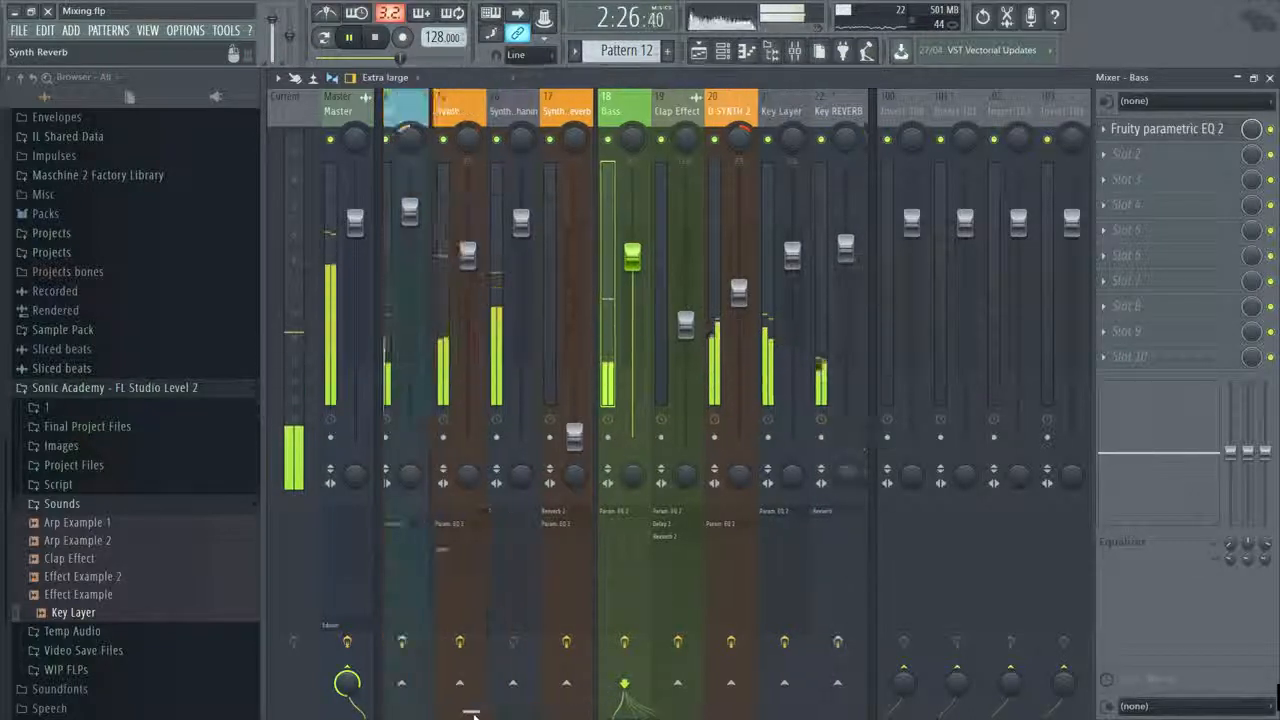
pyautogui.click(580, 452)
pyautogui.click(598, 323)
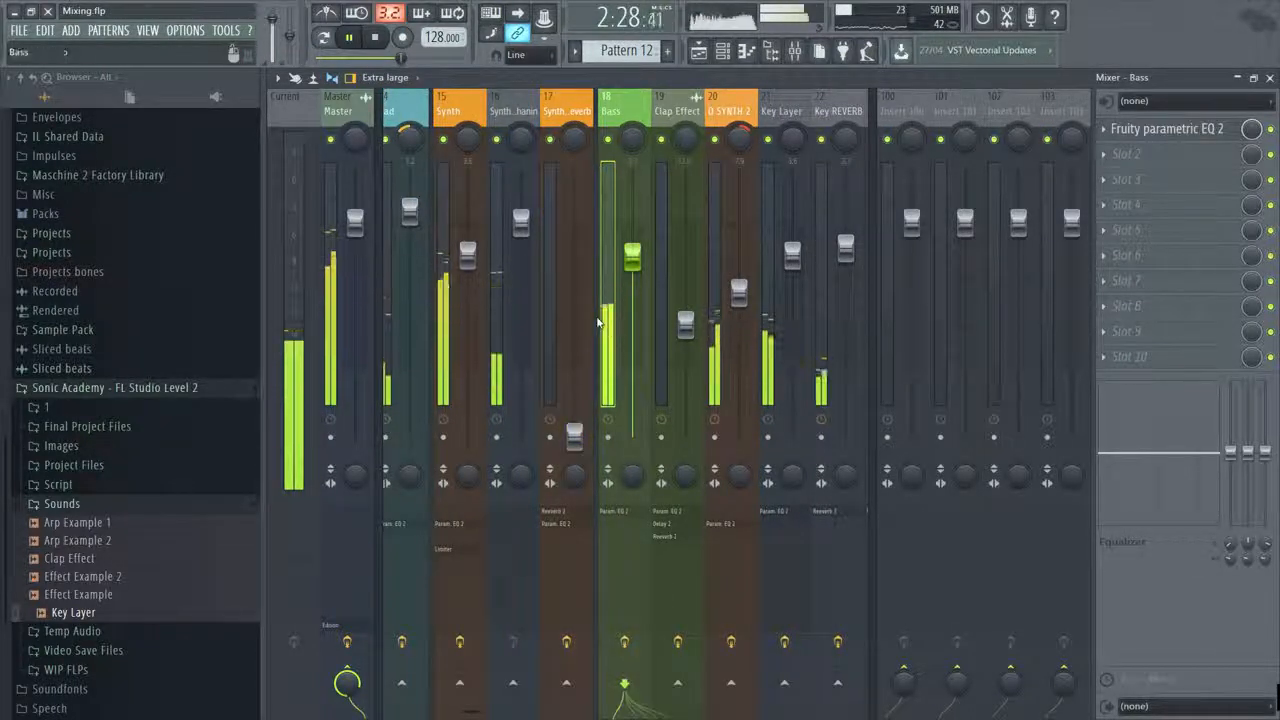
pyautogui.moveTo(633, 257); pyautogui.dragTo(633, 275)
# Bring up the Synth Reverb fader from zero to about -3.2 dB, replaying the section from bar 65.
pyautogui.moveTo(574, 436); pyautogui.dragTo(574, 397)
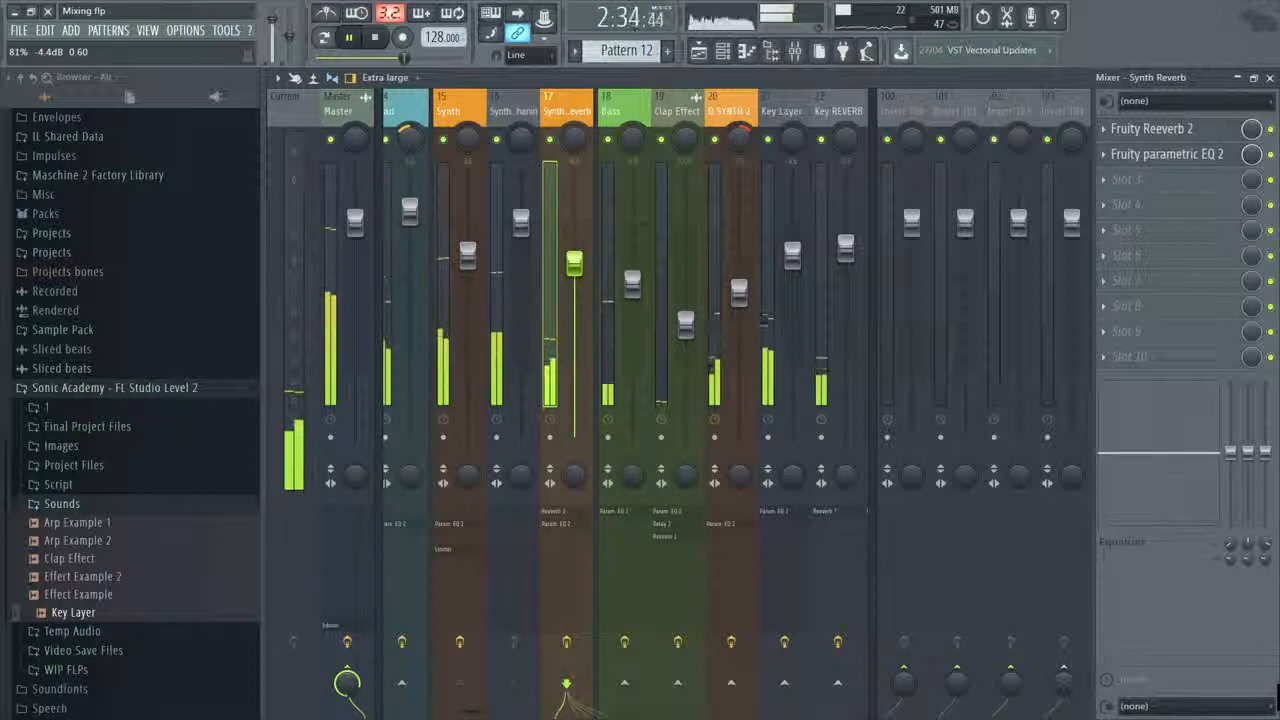
pyautogui.press('space')
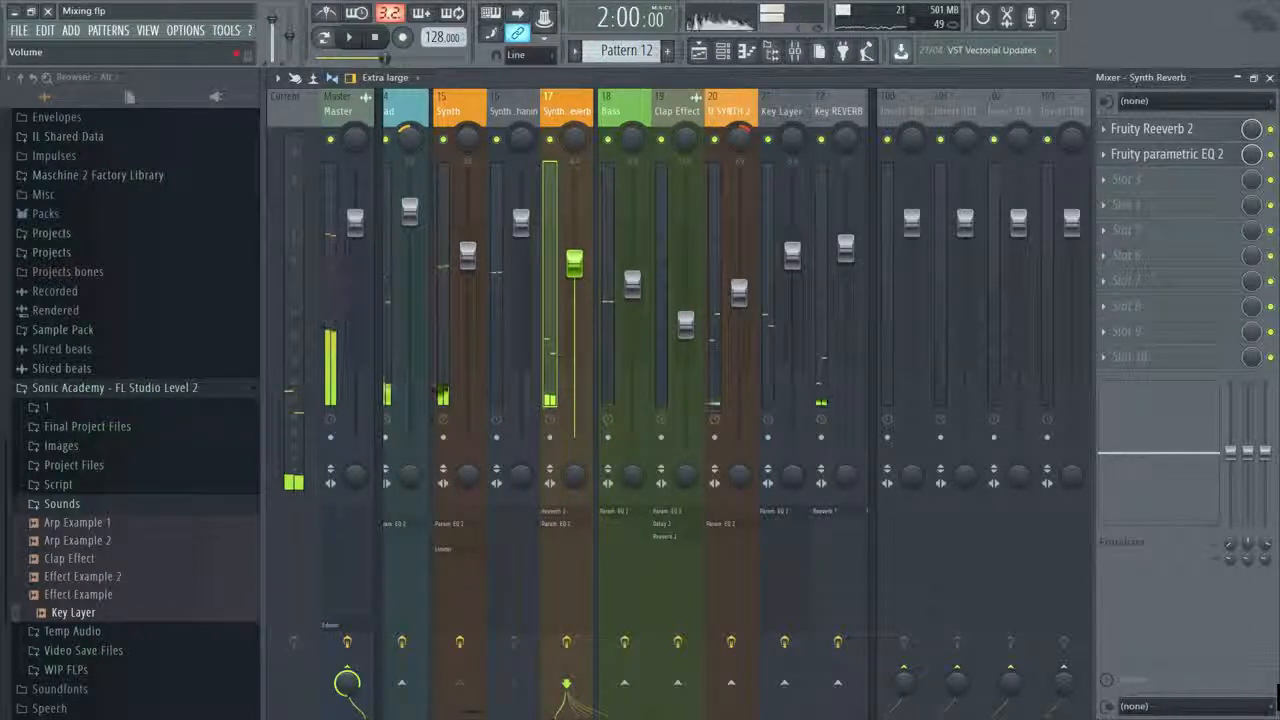
pyautogui.press('space')
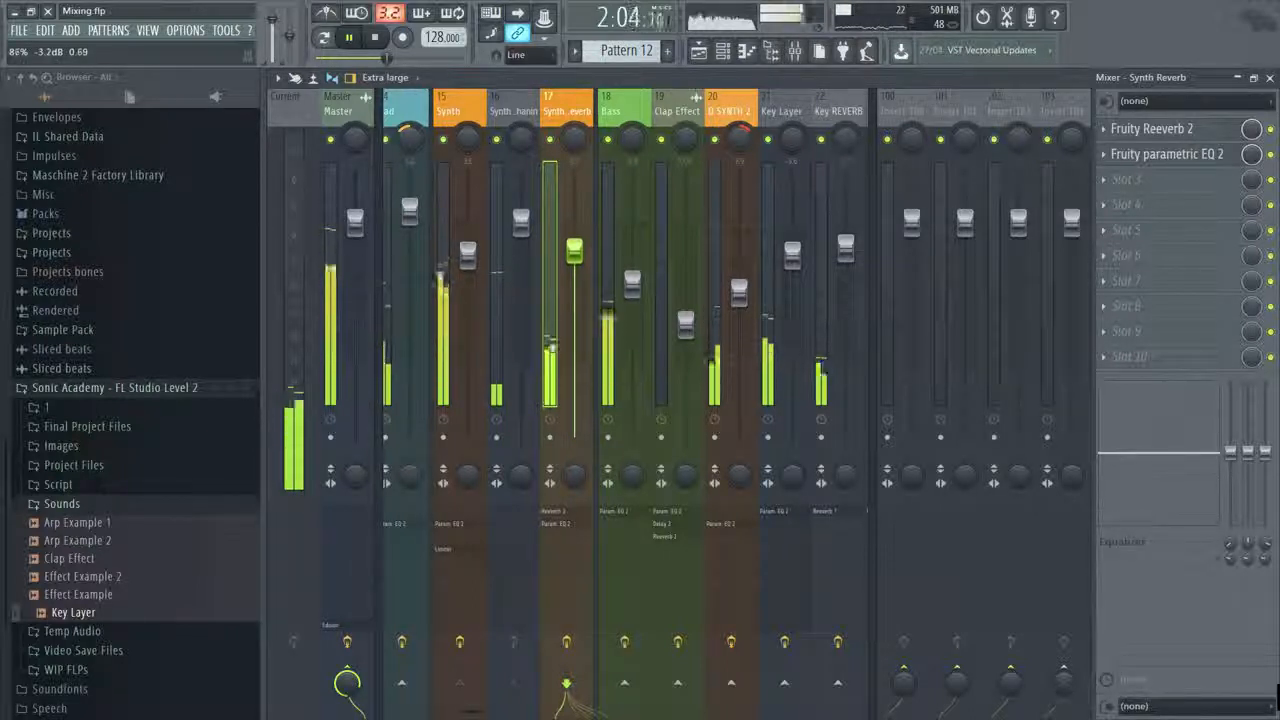
# Raise the Key REVERB fader to about -1.5 dB and lower the Key Layer fader slightly.
pyautogui.moveTo(845, 248); pyautogui.dragTo(845, 227)
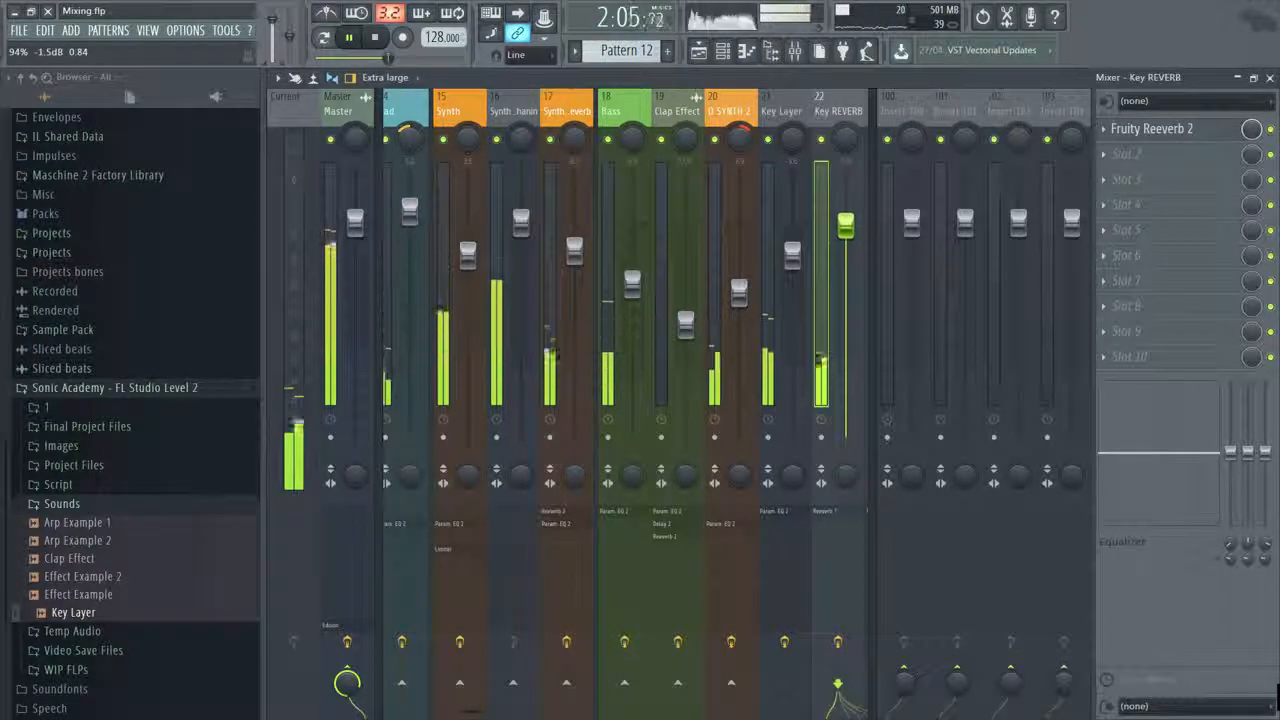
pyautogui.click(793, 254)
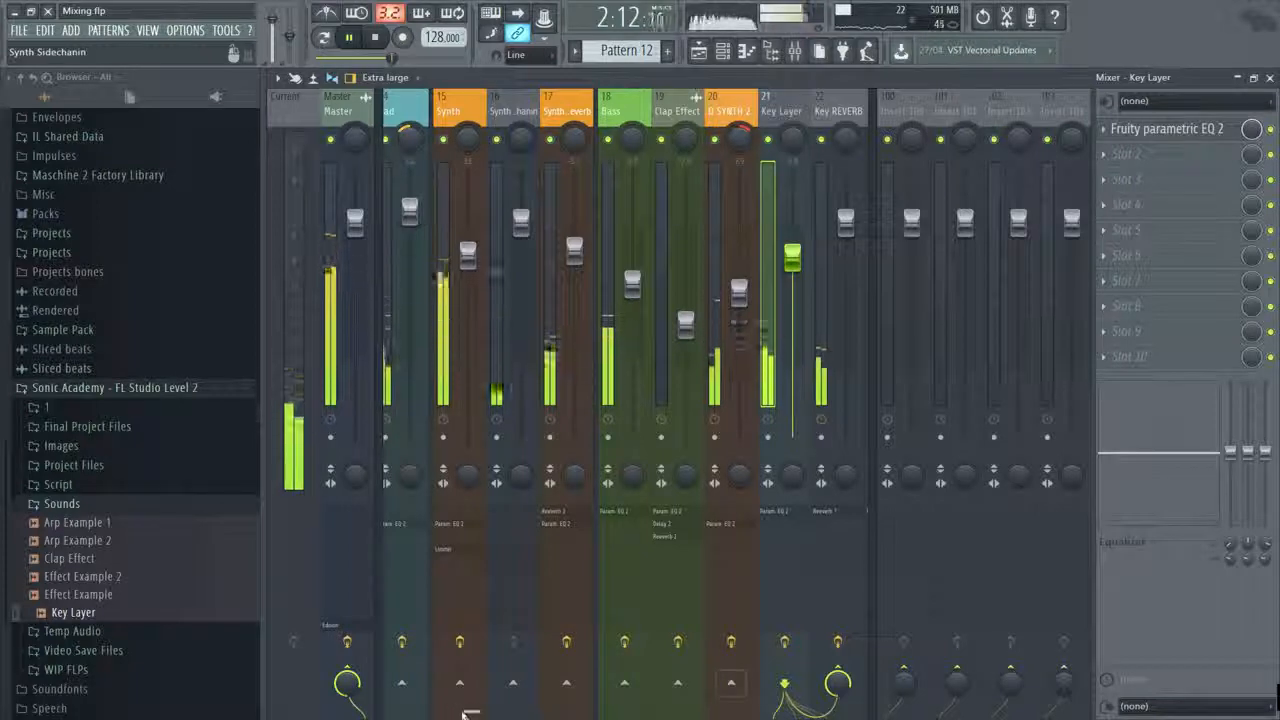
# Bring up the Kick Drum #2 fader from zero and stop playback.
pyautogui.moveTo(470, 714); pyautogui.dragTo(490, 714)
pyautogui.click(648, 111)
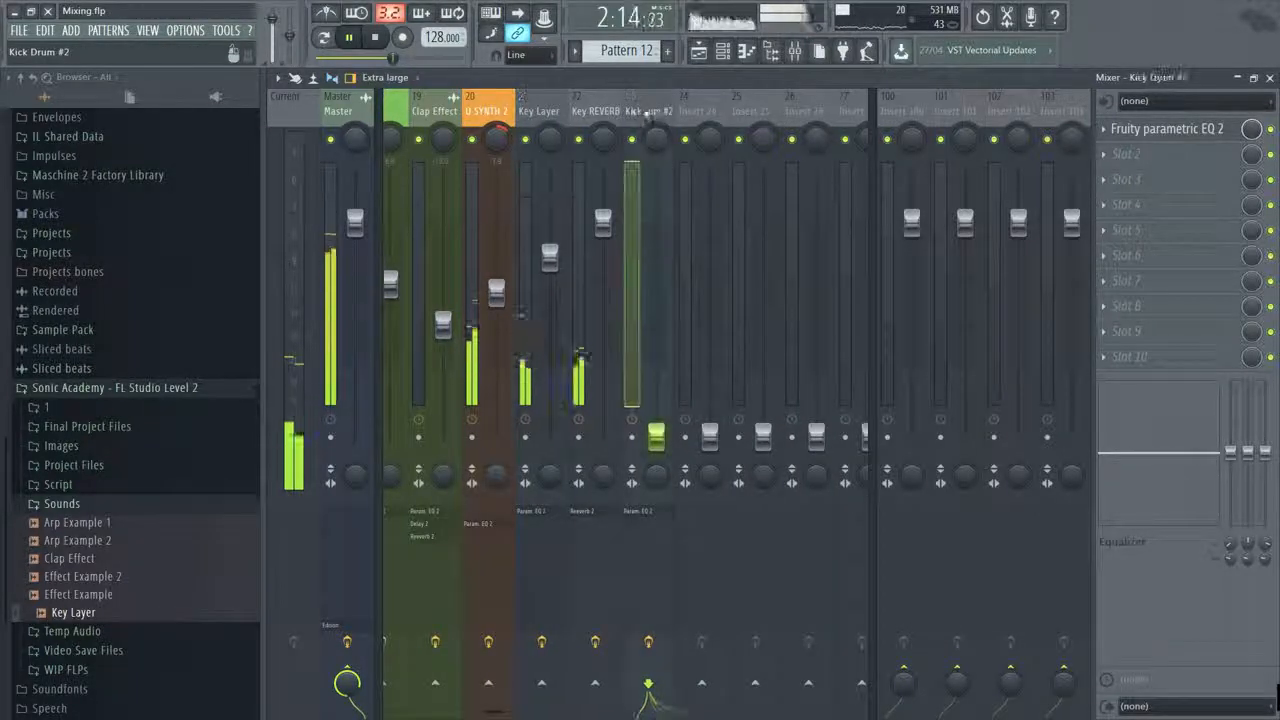
pyautogui.press('space')
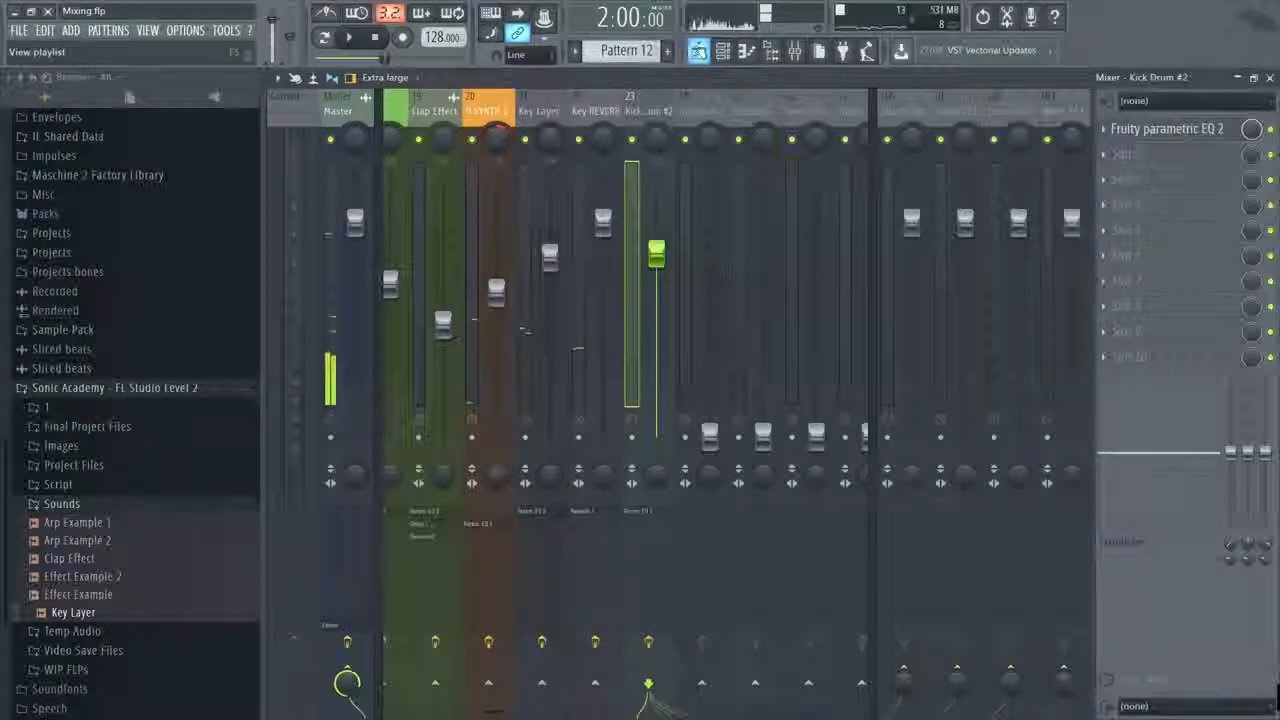
# Play the intro in the playlist from bar 9 and from just before bar 17 to check the transitions.
pyautogui.click(698, 51)
pyautogui.moveTo(692, 98); pyautogui.dragTo(360, 99)
pyautogui.click(534, 115)
pyautogui.press('space')
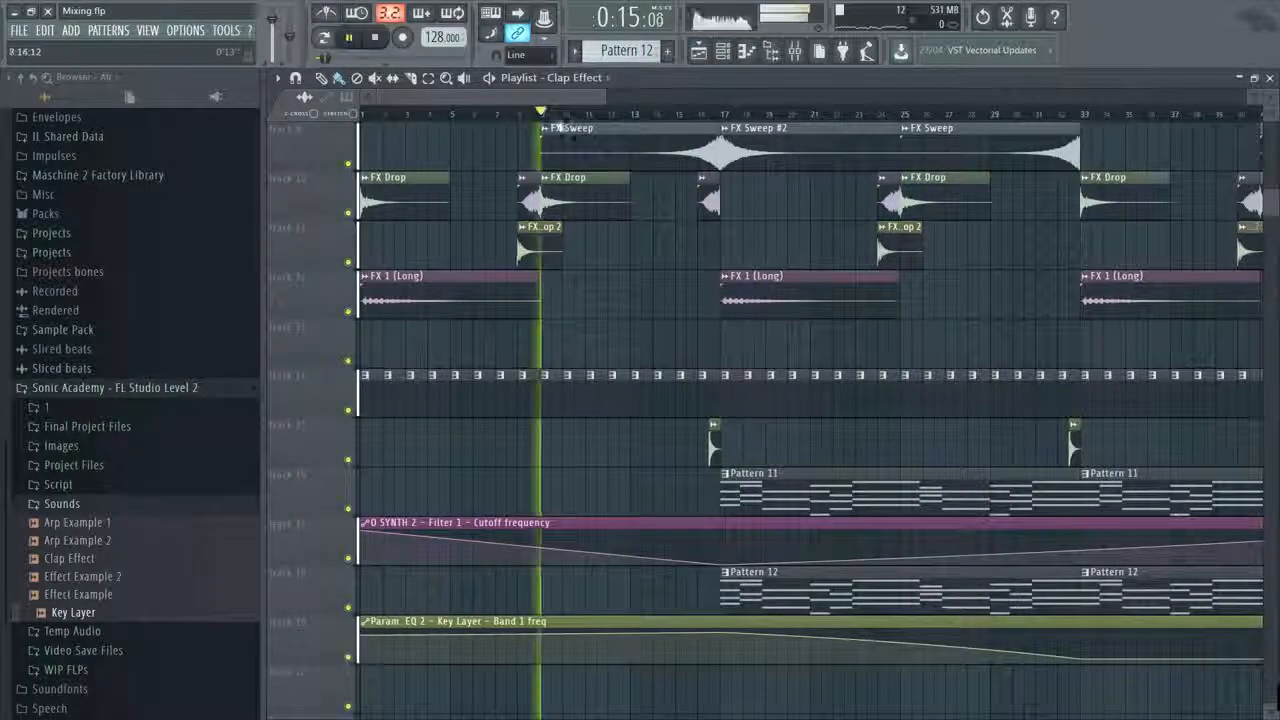
pyautogui.click(714, 114)
pyautogui.scroll(5, 614, 264)
pyautogui.scroll(3, 614, 263)
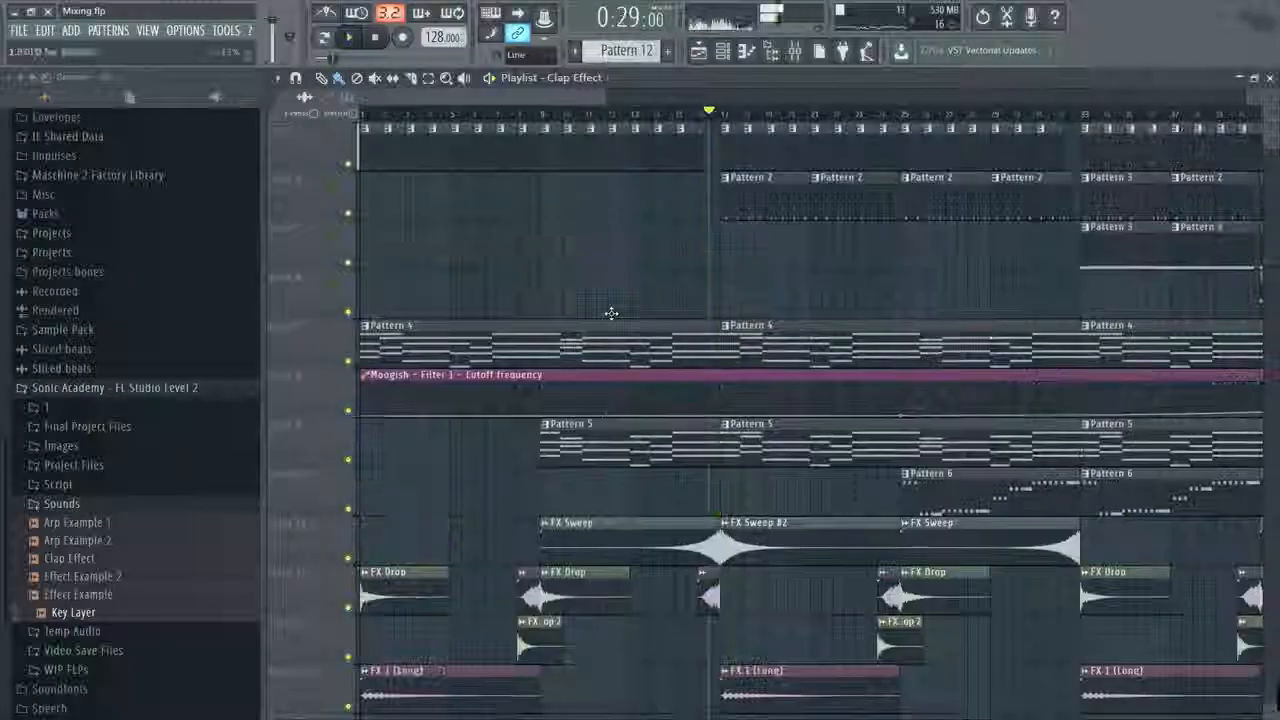
# Play the intro from about bar 8 and raise the Kick Drum #2 fader slightly in the mixer.
pyautogui.press('space')
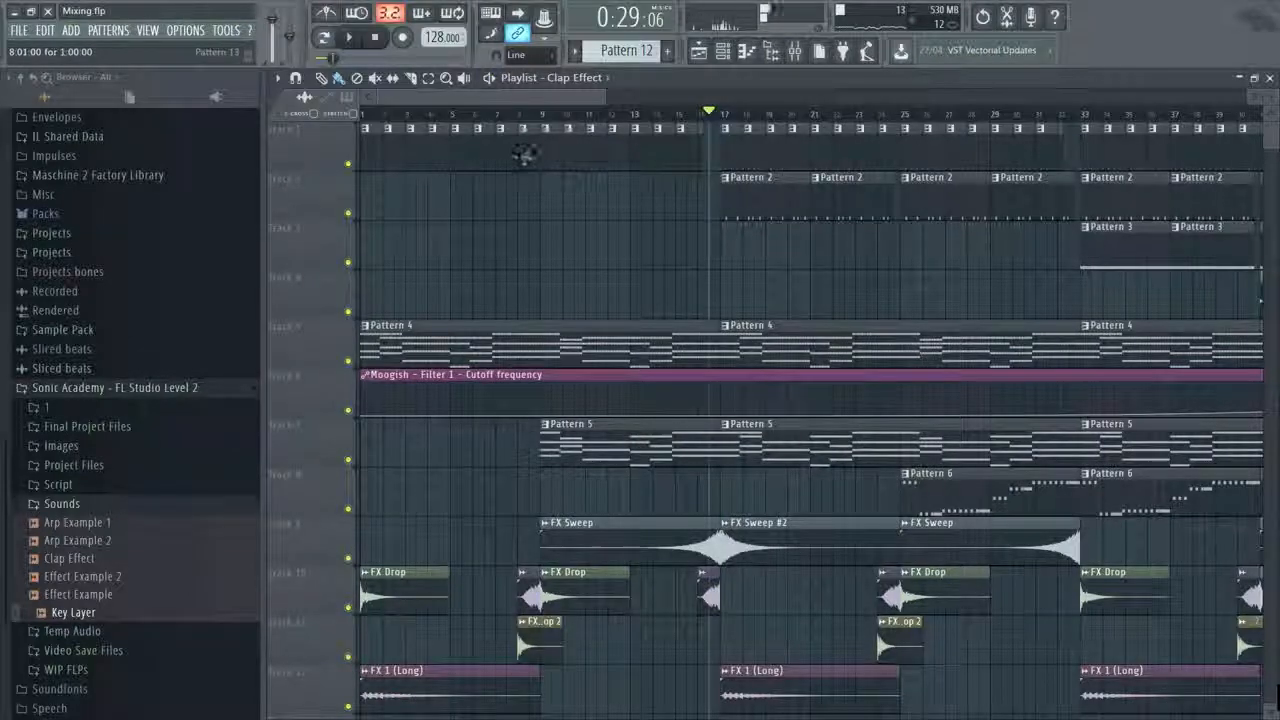
pyautogui.click(530, 130)
pyautogui.press('space')
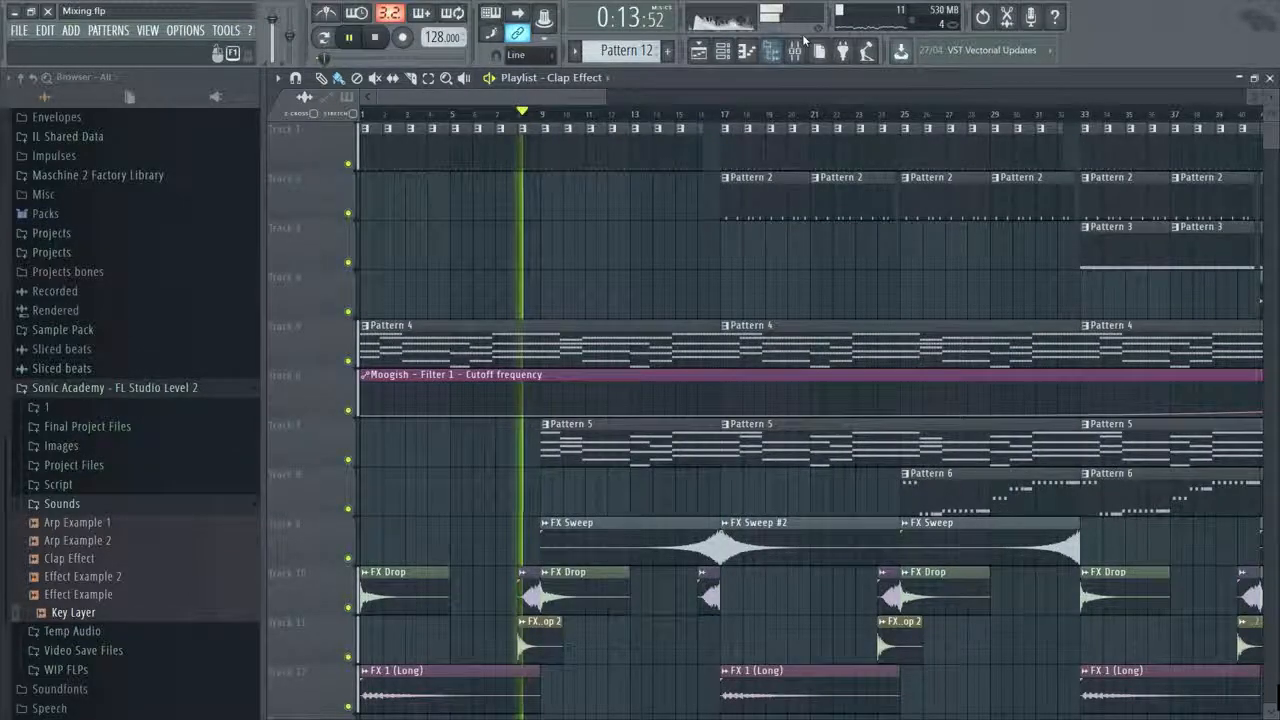
pyautogui.press('F9')
pyautogui.moveTo(656, 268); pyautogui.dragTo(656, 254)
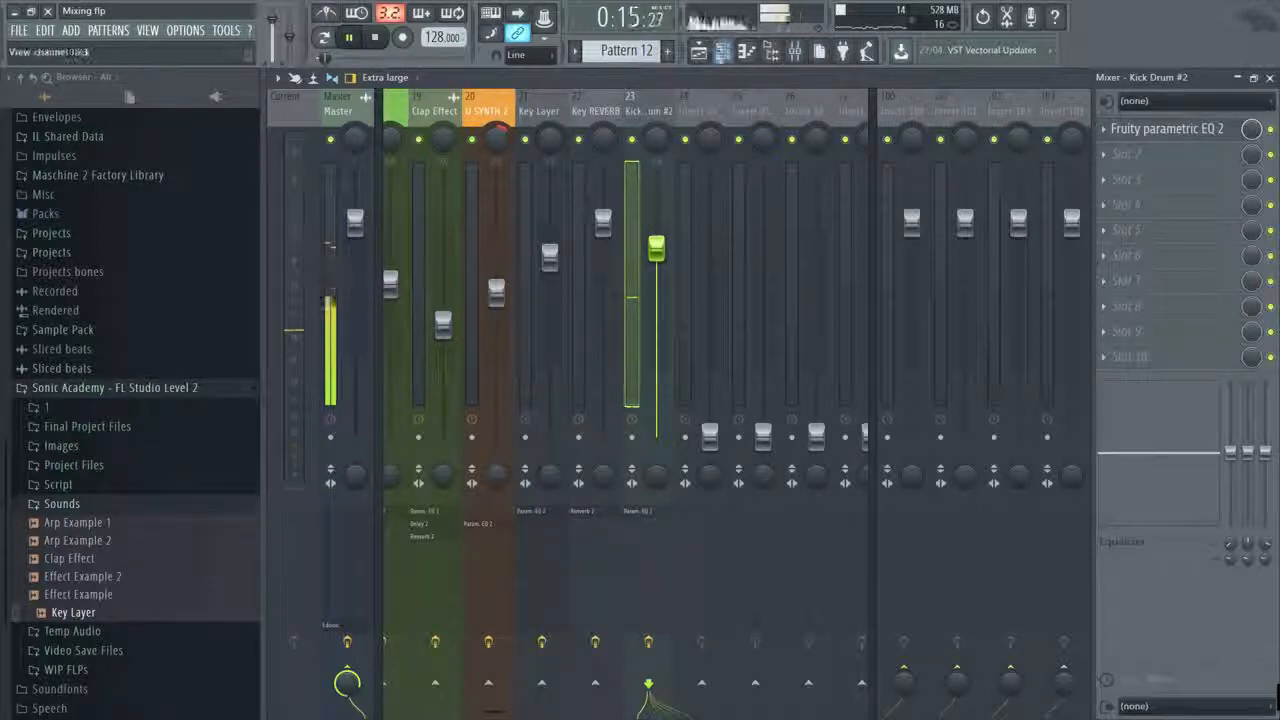
# Place a Clap Effect clip on Track 15 just before bar 9 and play the transition.
pyautogui.press('F9')
pyautogui.scroll(-6, 520, 333)
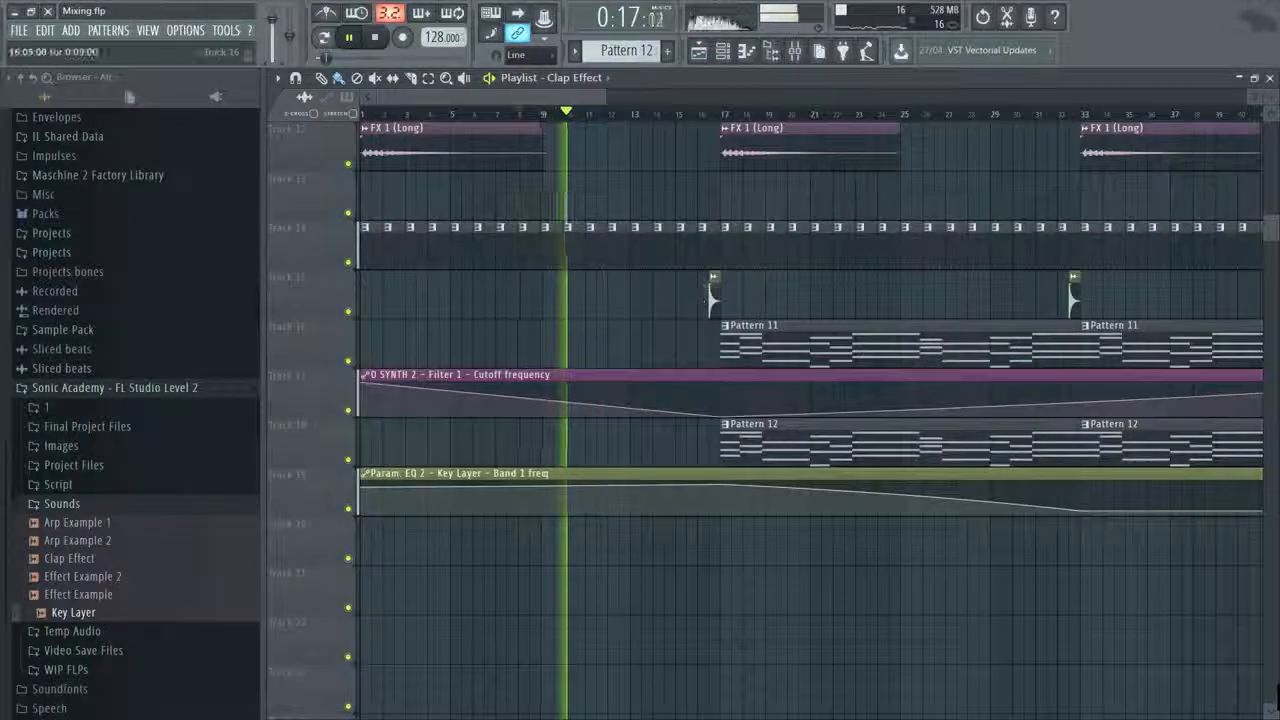
pyautogui.press('space')
pyautogui.click(532, 316)
pyautogui.press('space')
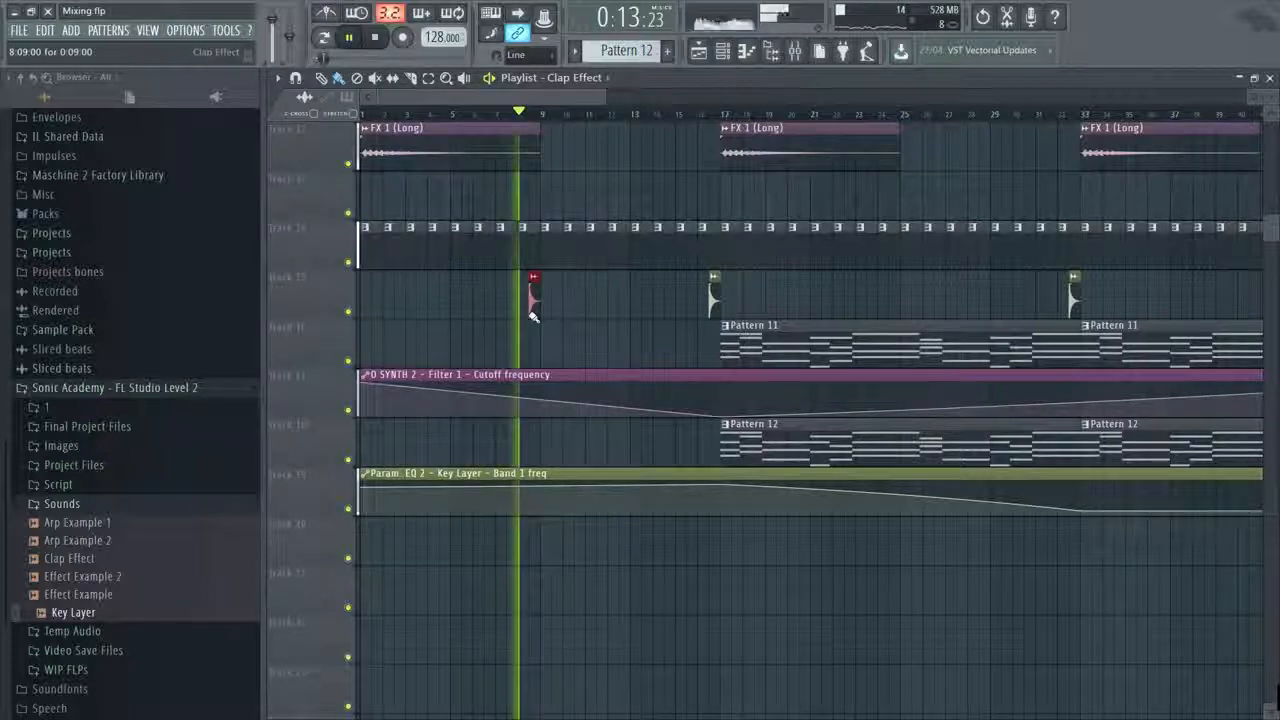
# Look over the whole arrangement in the playlist and play the song from bar 65.
pyautogui.scroll(6, 549, 336)
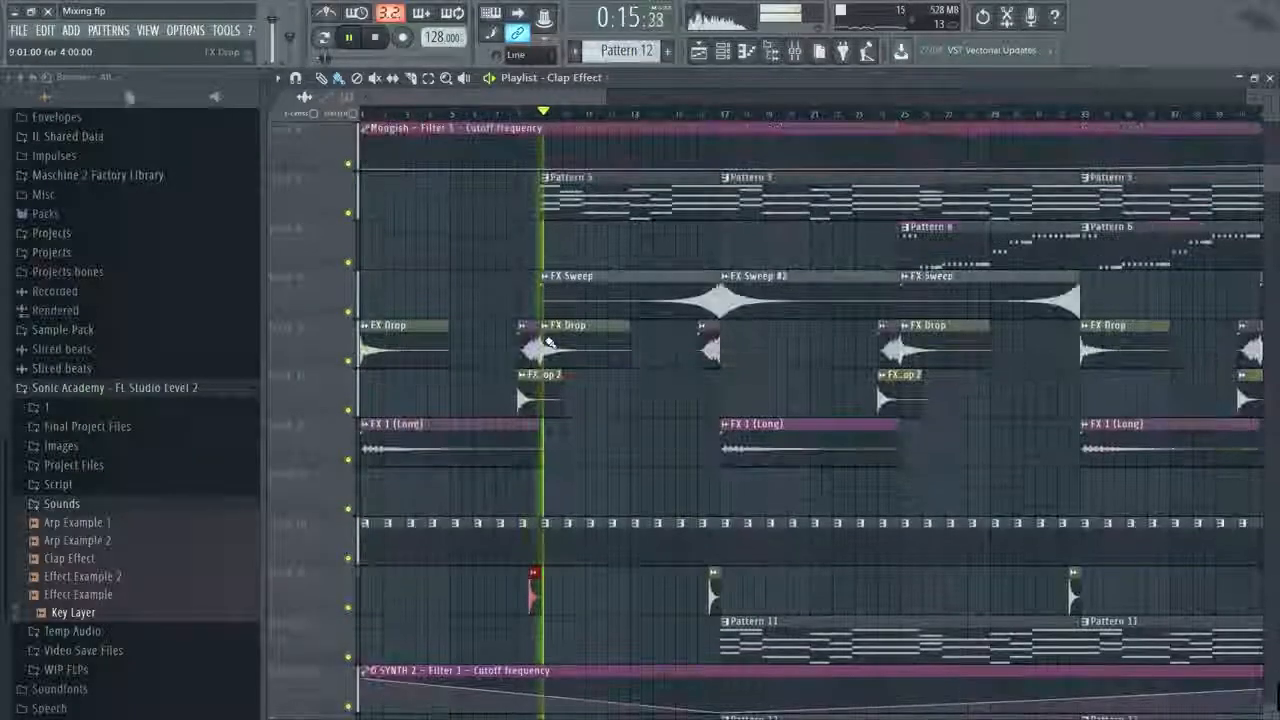
pyautogui.moveTo(603, 97); pyautogui.dragTo(1132, 98)
pyautogui.scroll(-6, 1033, 240)
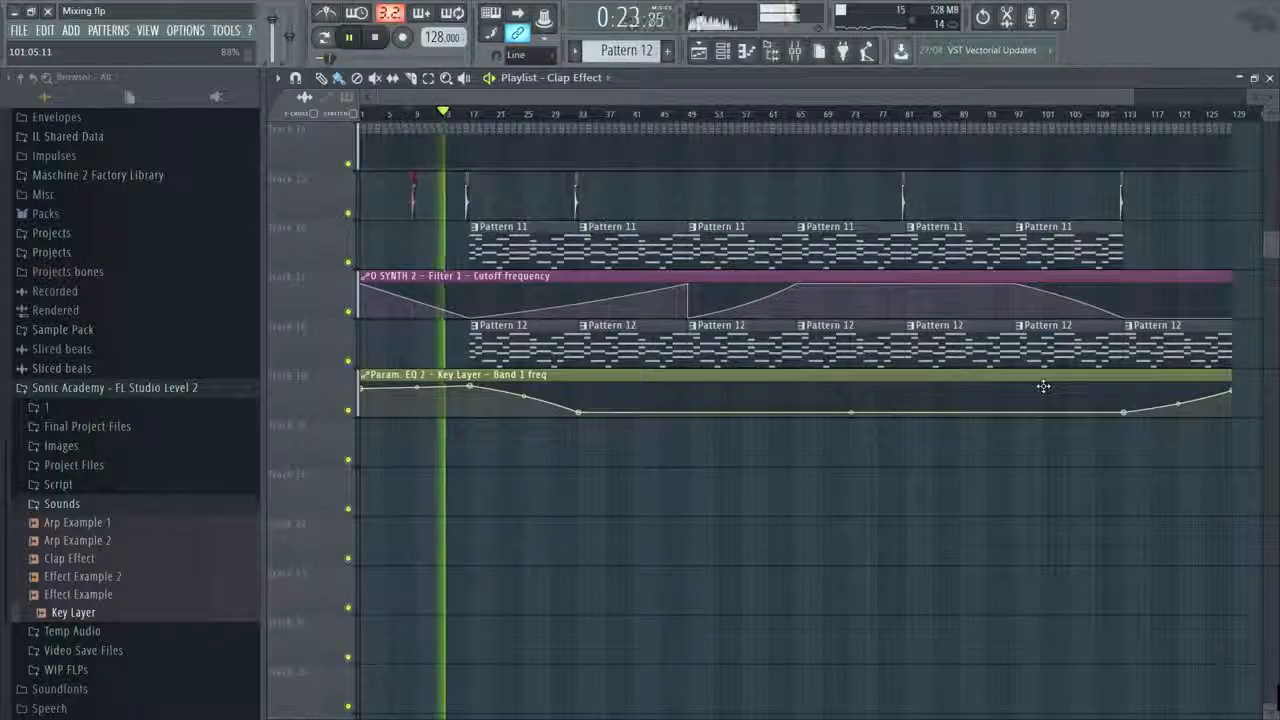
pyautogui.scroll(4, 1026, 392)
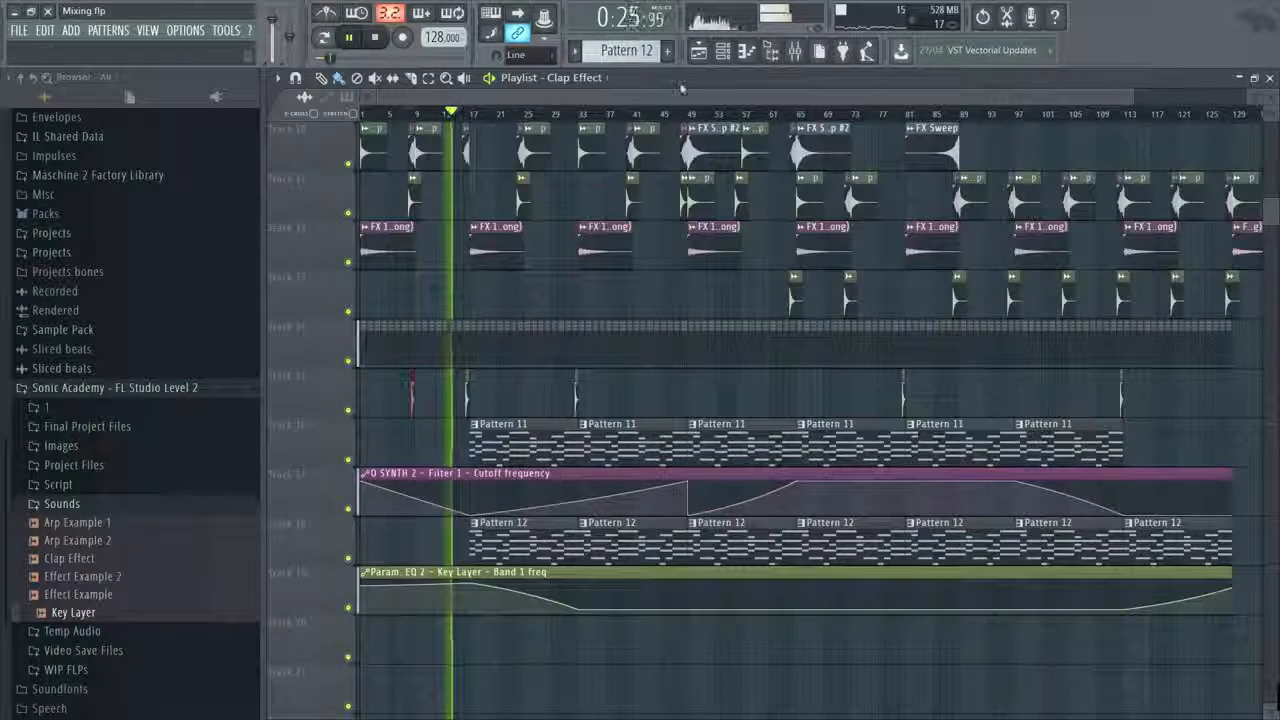
pyautogui.hscroll(2, 763, 118)
pyautogui.click(763, 118)
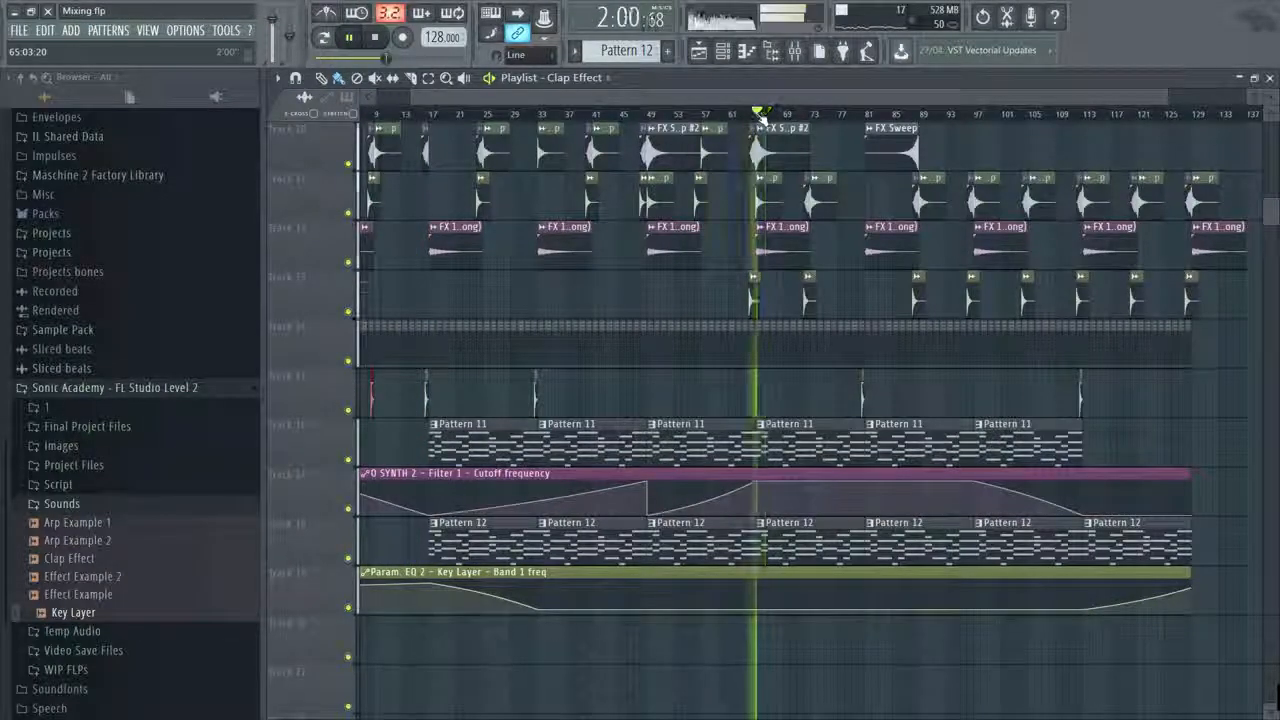
# Review the levels of all mixer tracks and the Master during playback, with the mixer widened, and stop the song.
pyautogui.click(796, 52)
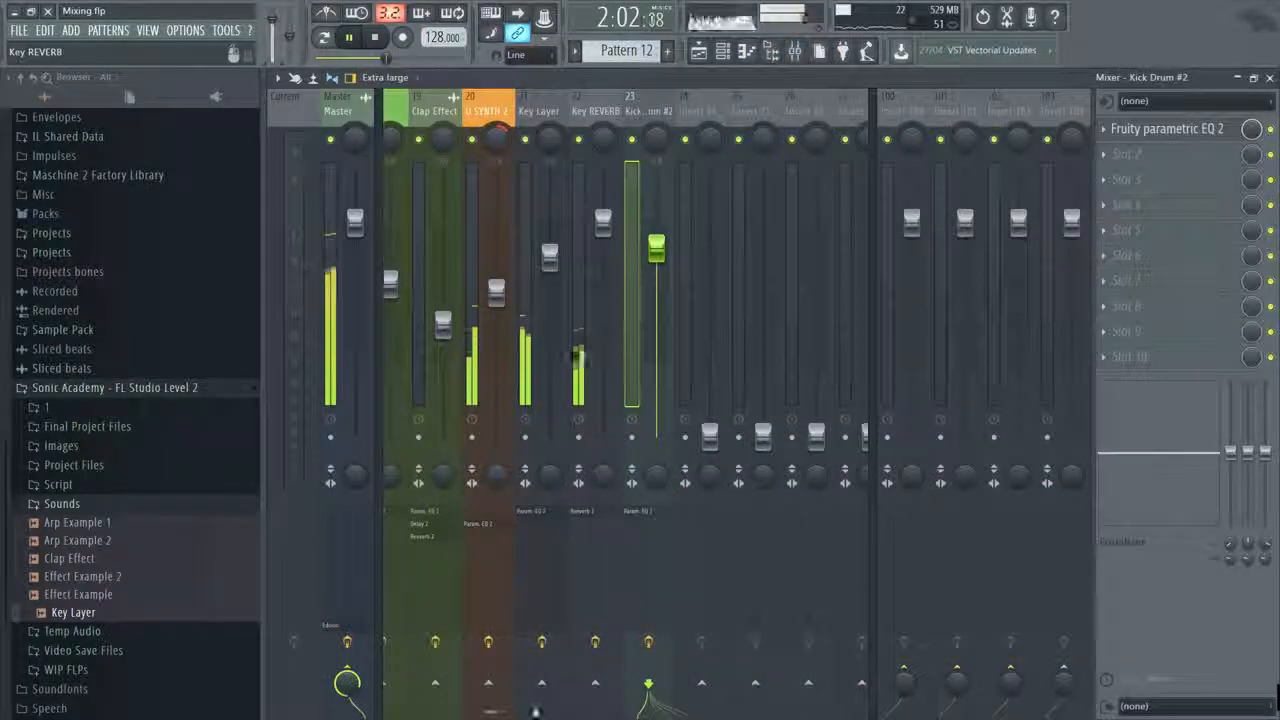
pyautogui.scroll(-2, 568, 360)
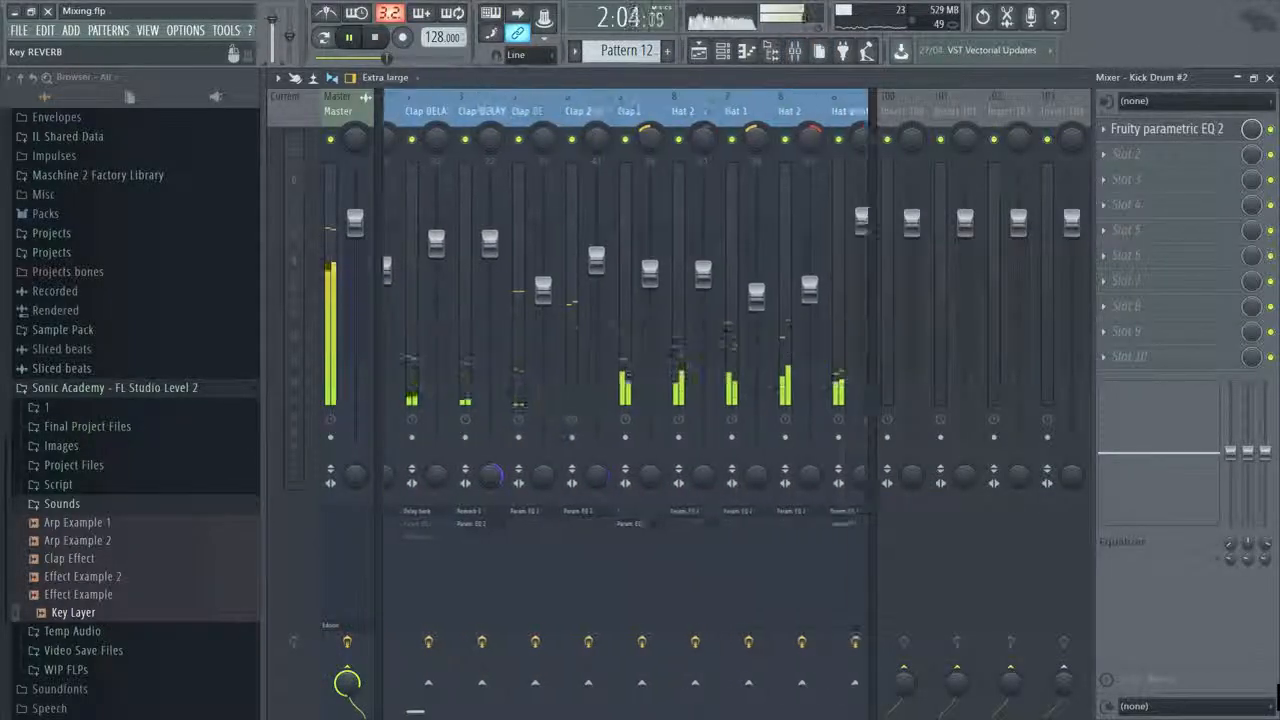
pyautogui.click(772, 52)
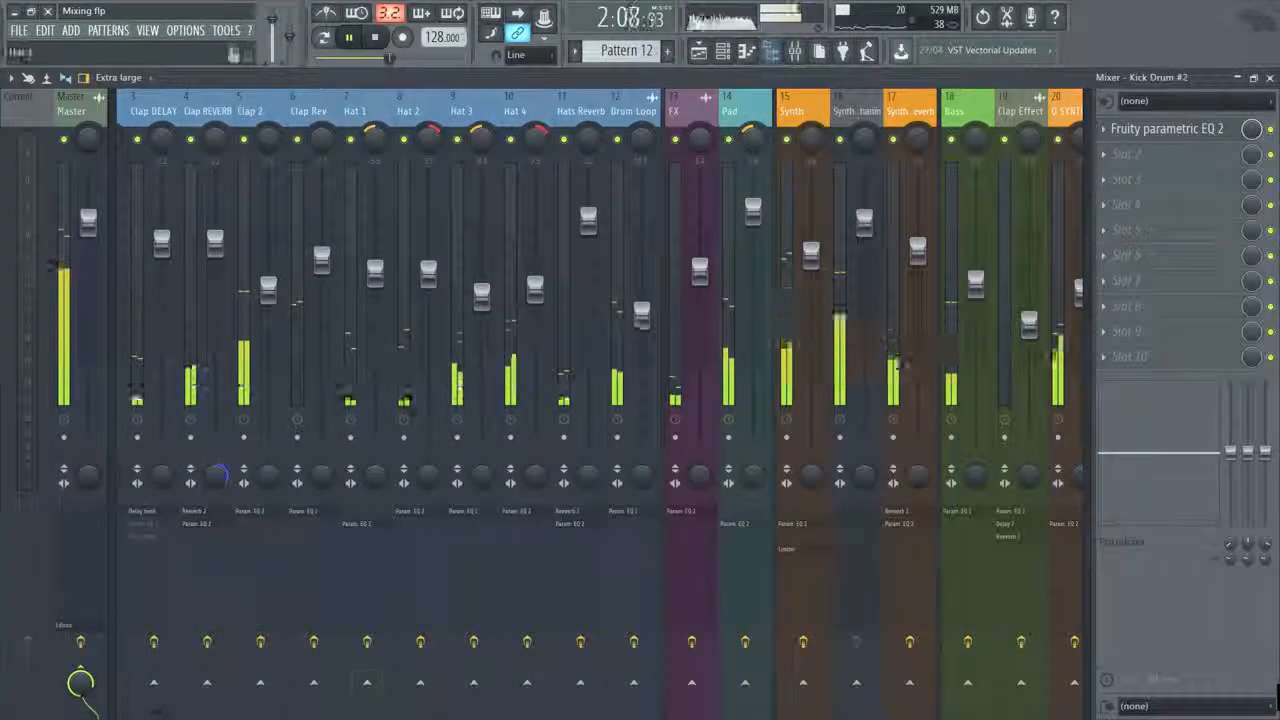
pyautogui.scroll(-1, 180, 713)
pyautogui.scroll(-6, 180, 713)
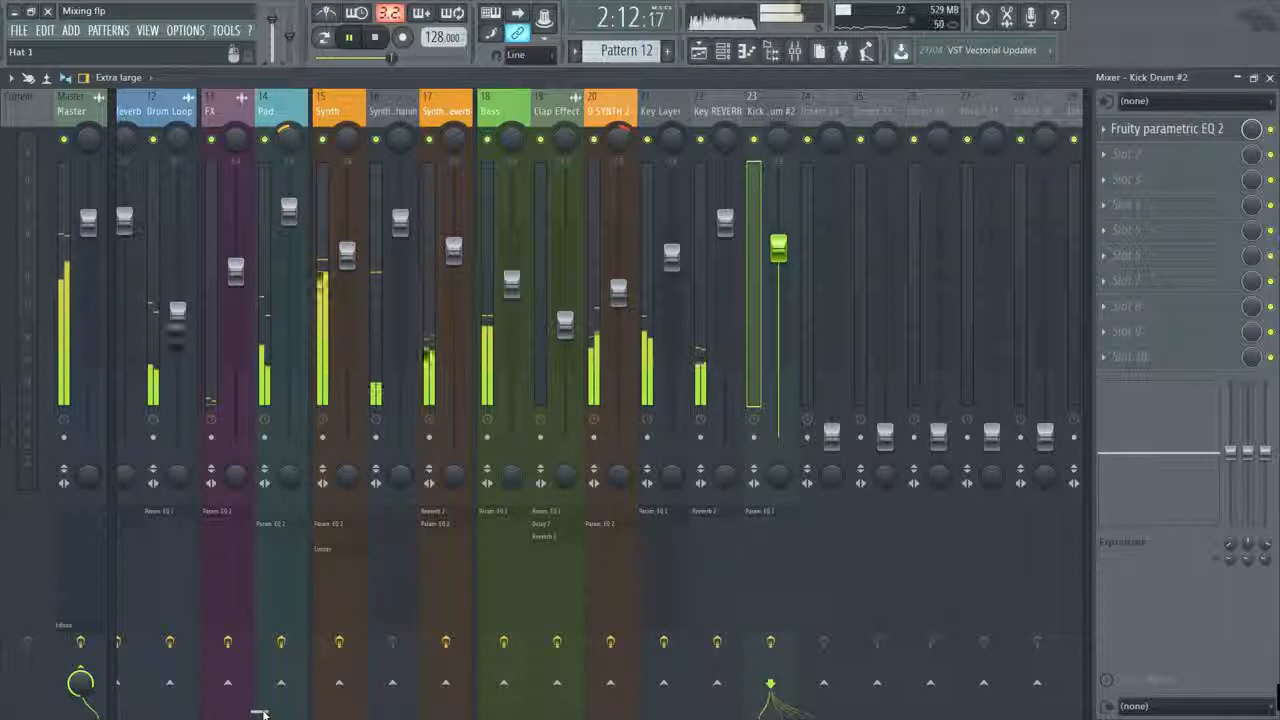
pyautogui.scroll(1, 260, 713)
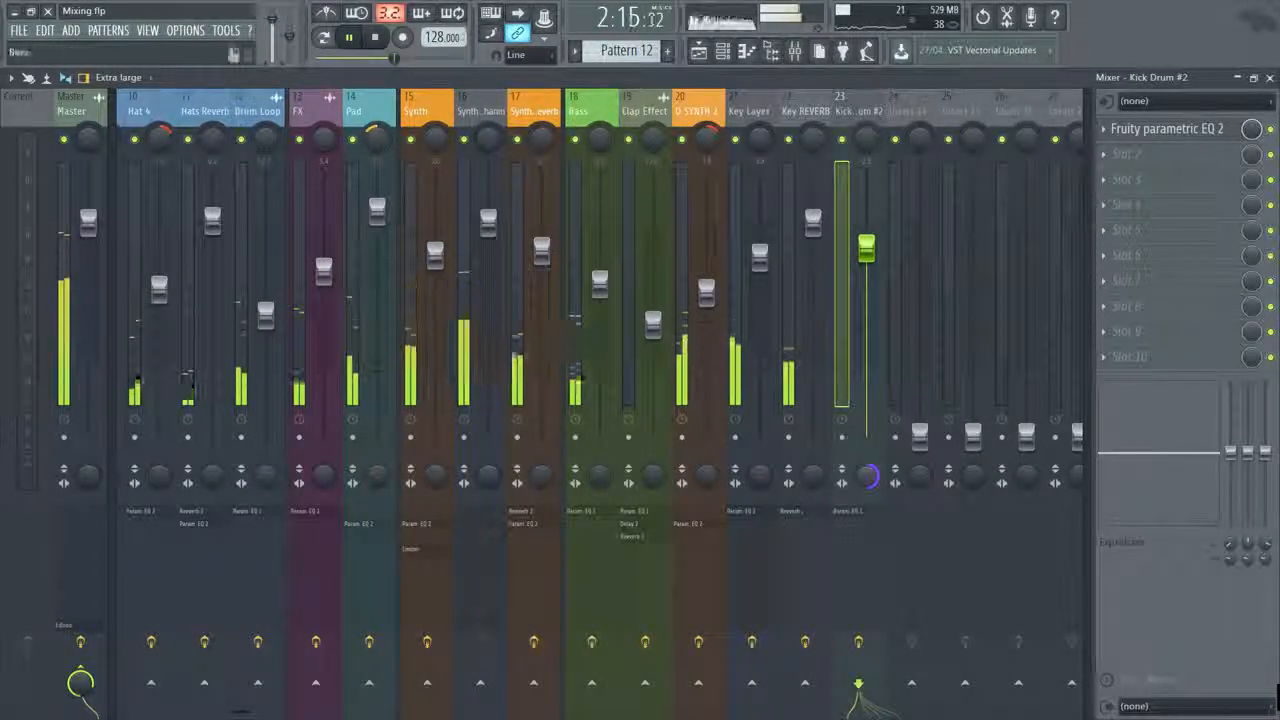
pyautogui.scroll(6, 240, 700)
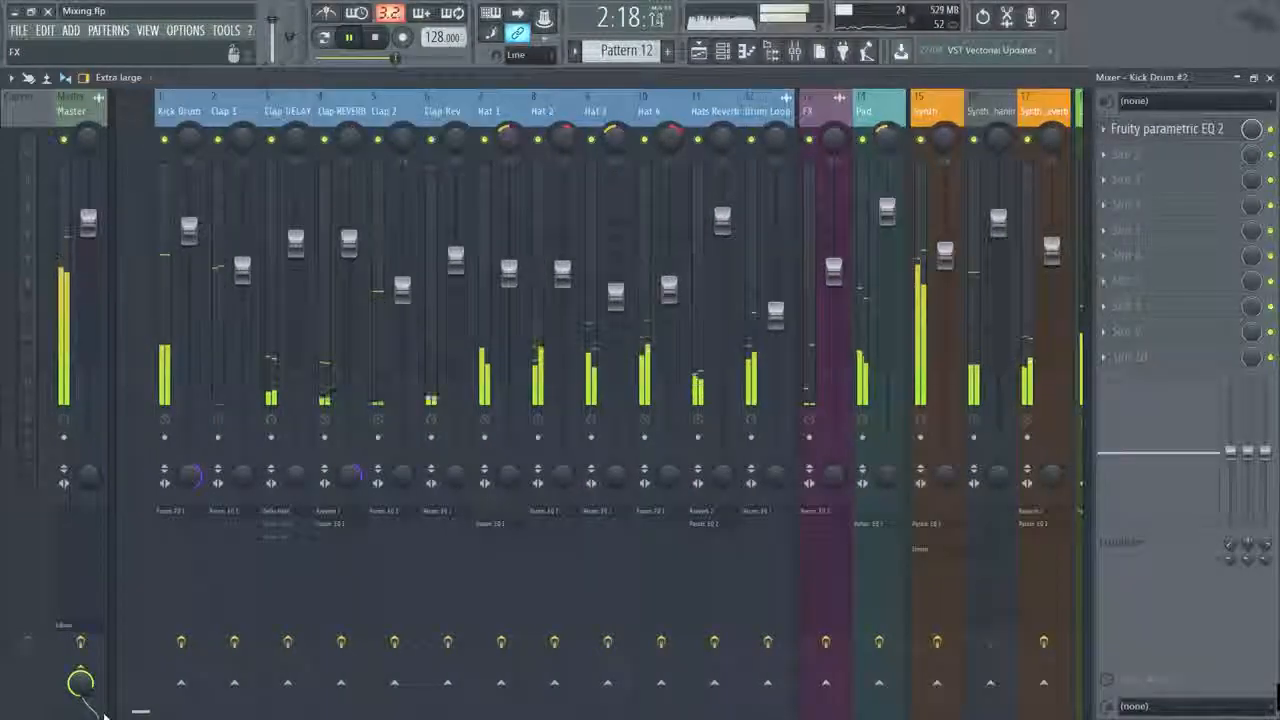
pyautogui.click(88, 110)
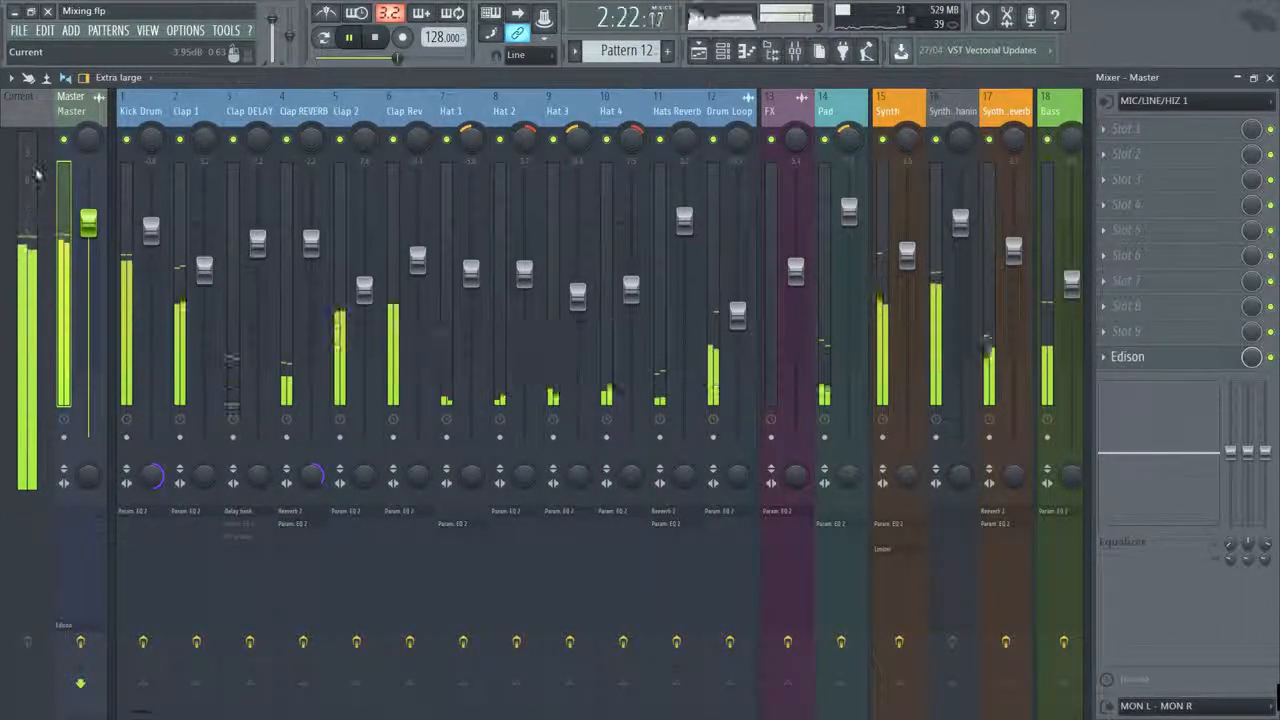
pyautogui.click(388, 38)
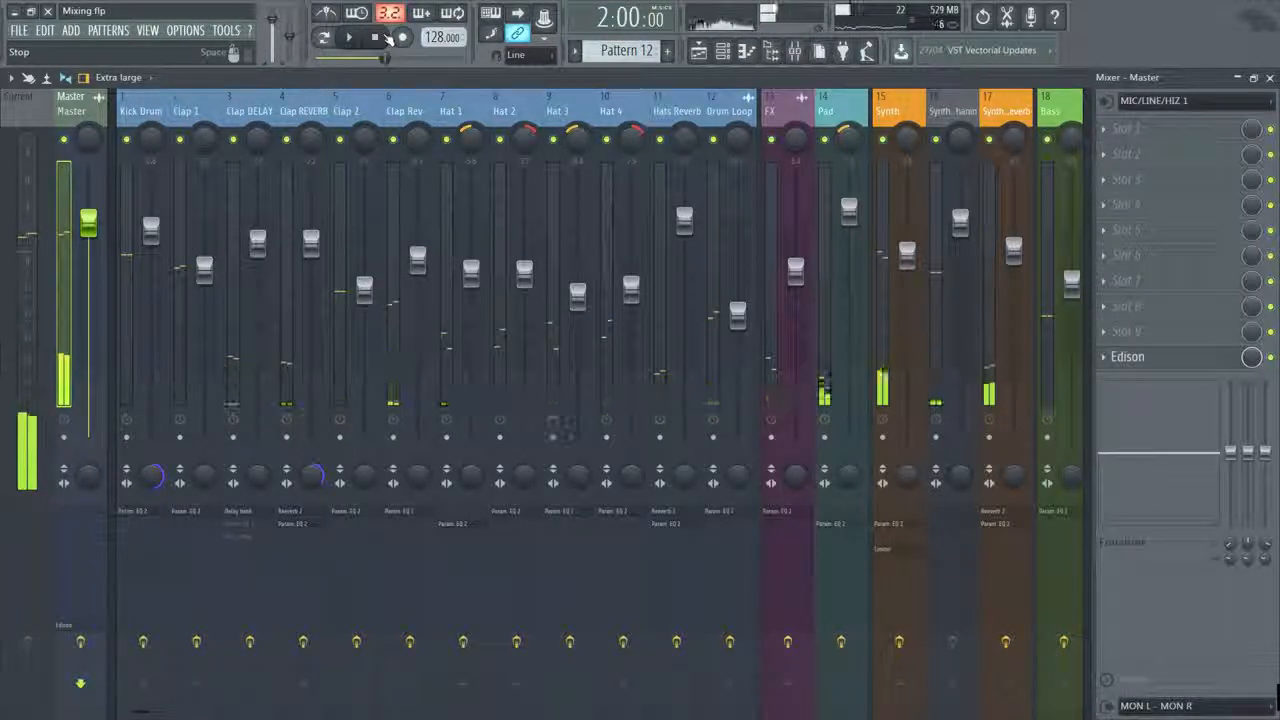